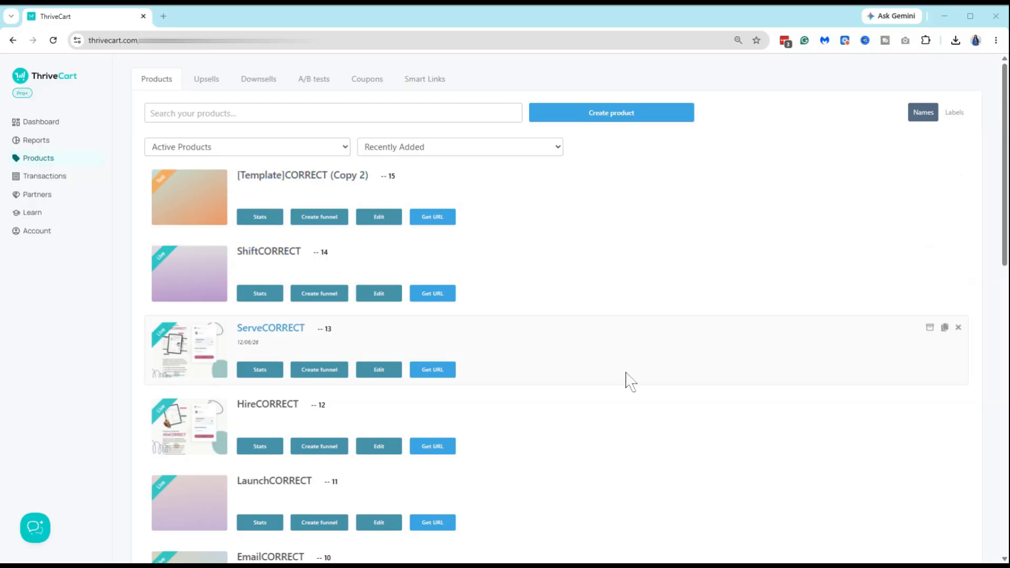
Open the HireCORRECT product for editing and go to its fulfillment settings.
scroll(626, 379, down, 2)
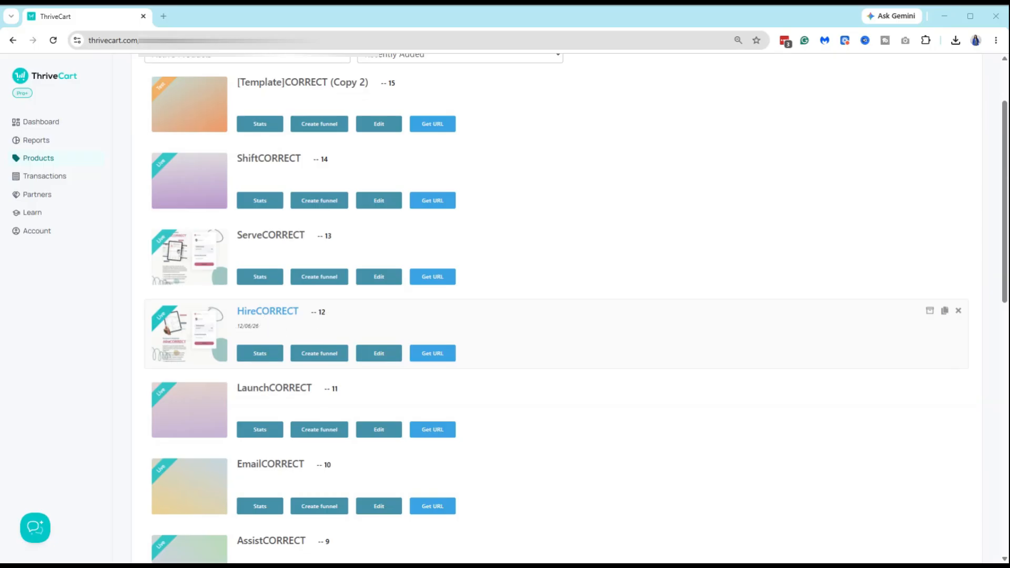
click(379, 358)
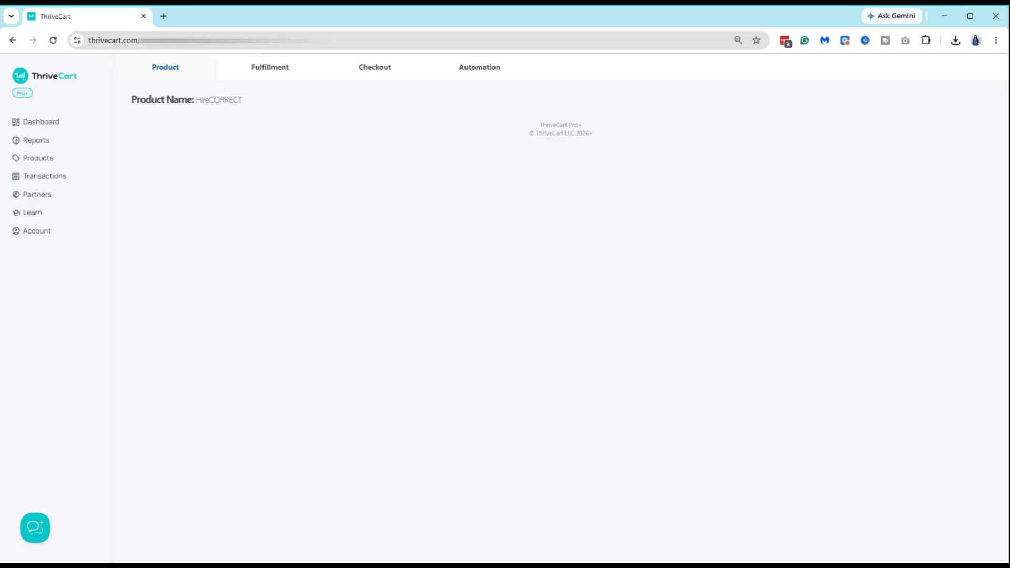
click(278, 75)
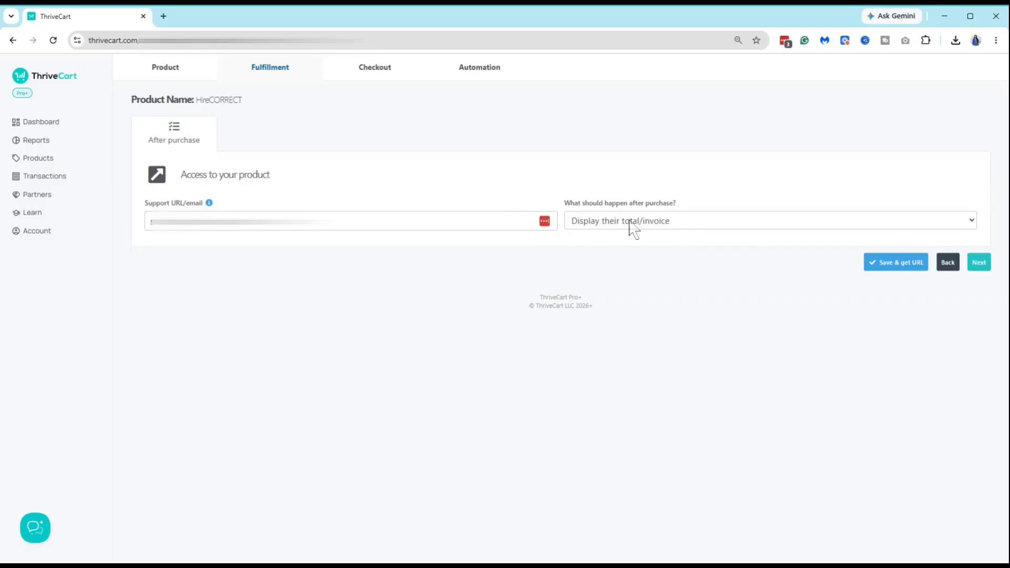
Try "Add them to my membership site" as the after-purchase action and restore "Display their total/invoice".
click(686, 224)
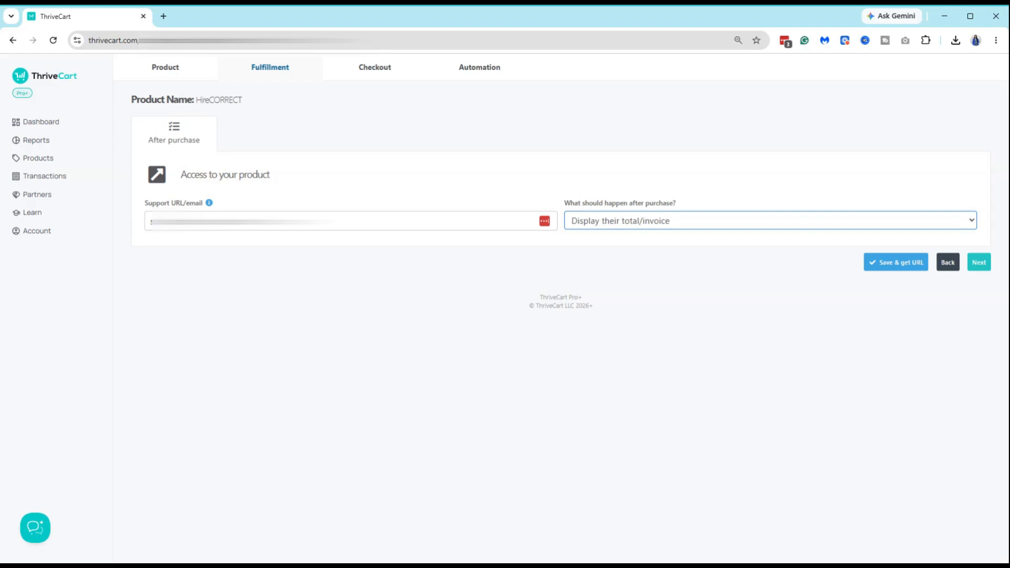
click(647, 253)
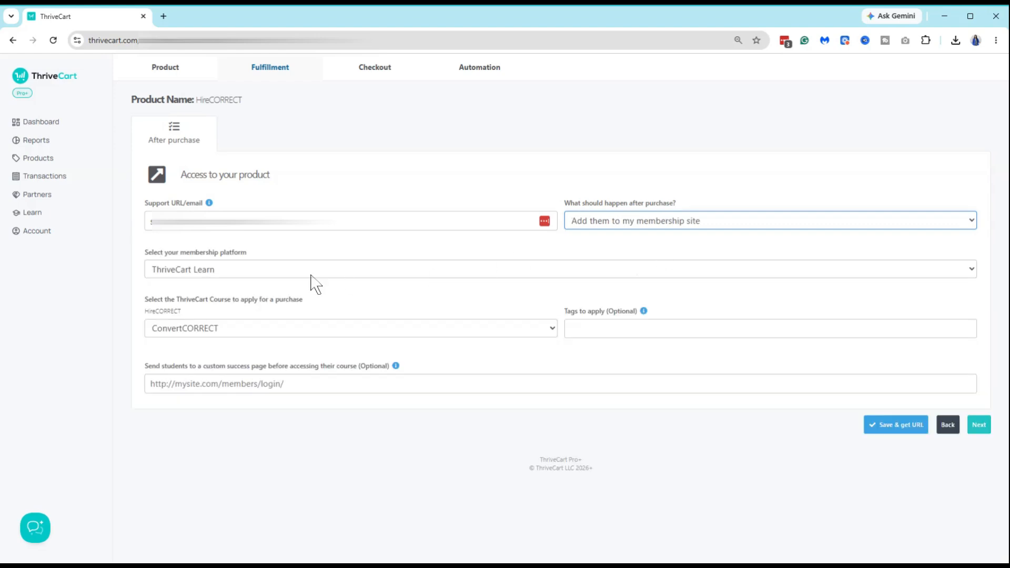
click(261, 274)
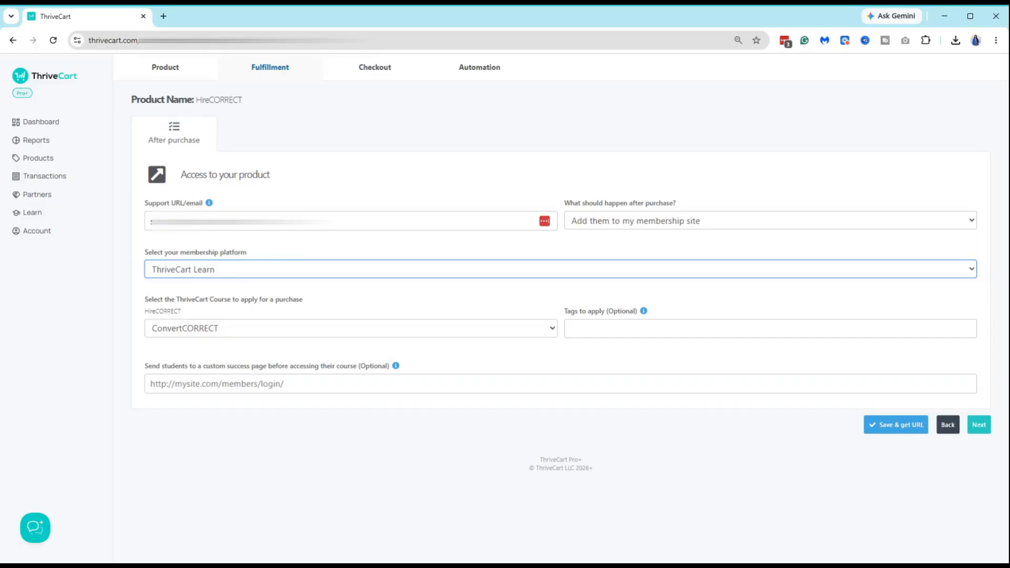
click(698, 222)
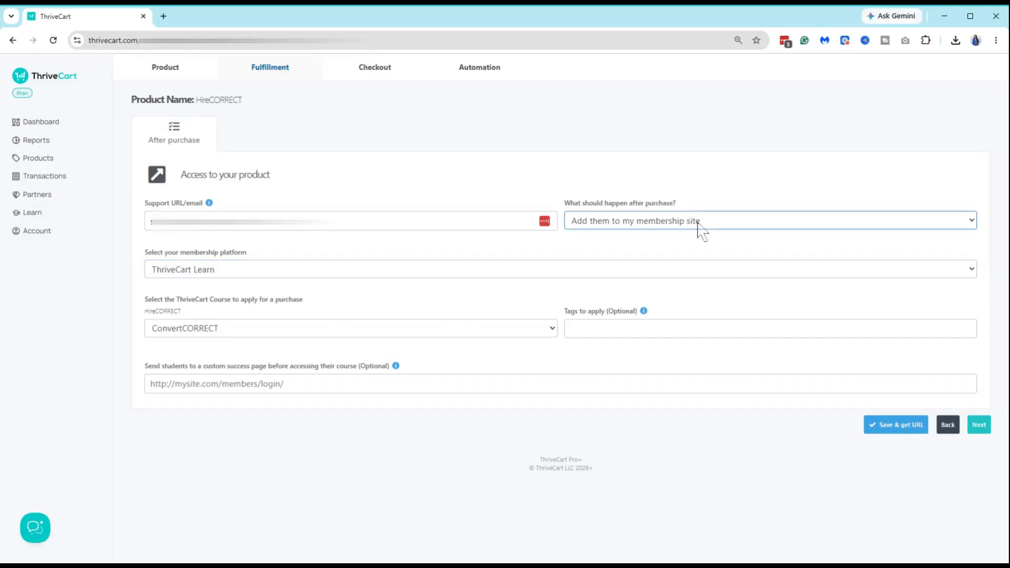
click(585, 237)
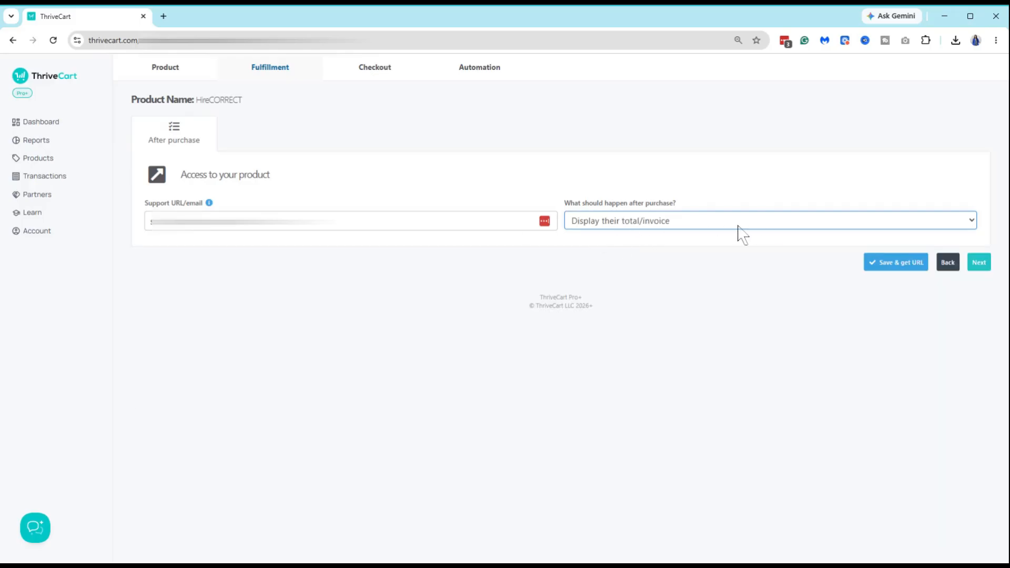
Save the HireCORRECT product and open the course list in ThriveAcademy.
click(877, 269)
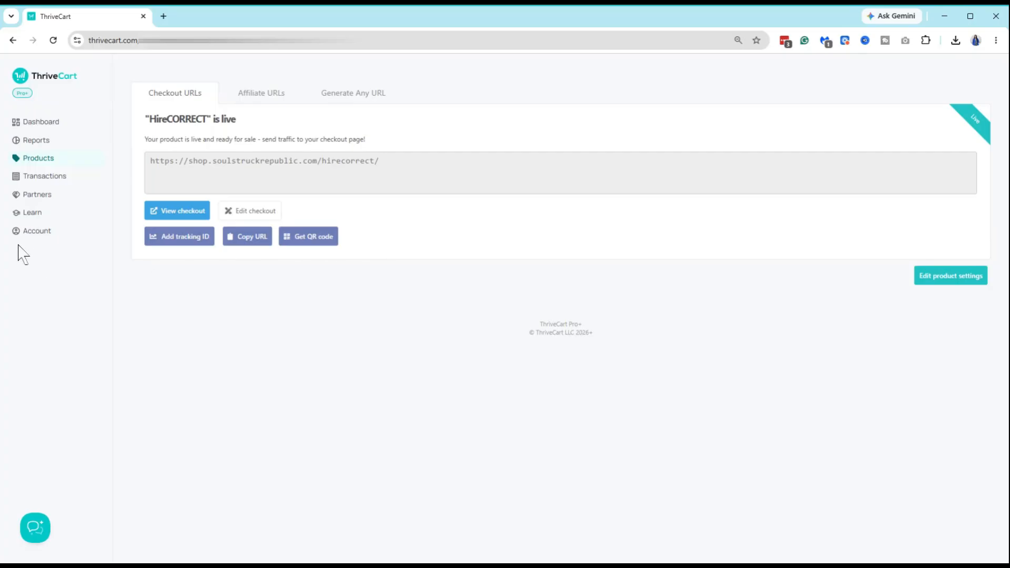
click(29, 215)
click(32, 232)
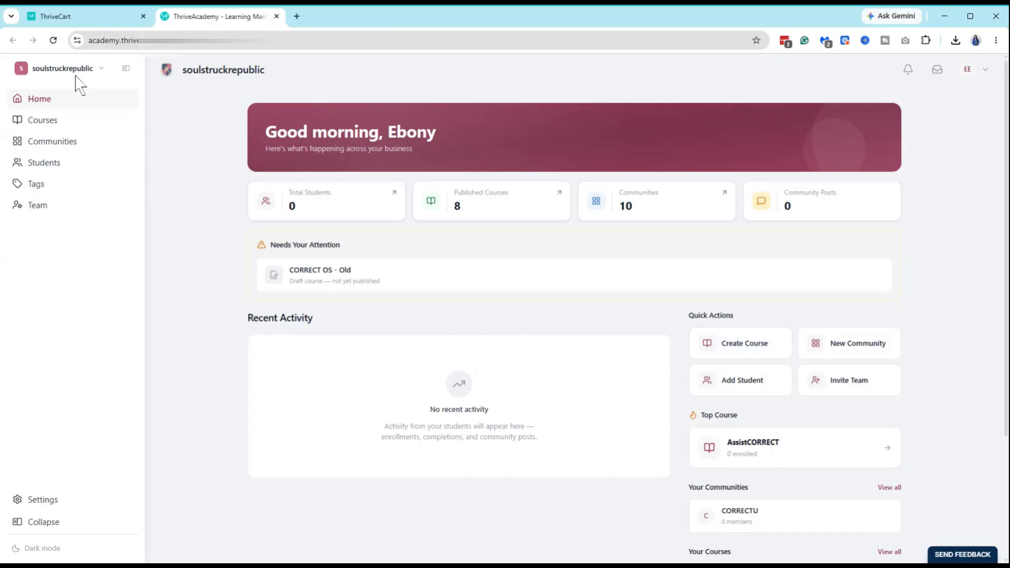
click(51, 126)
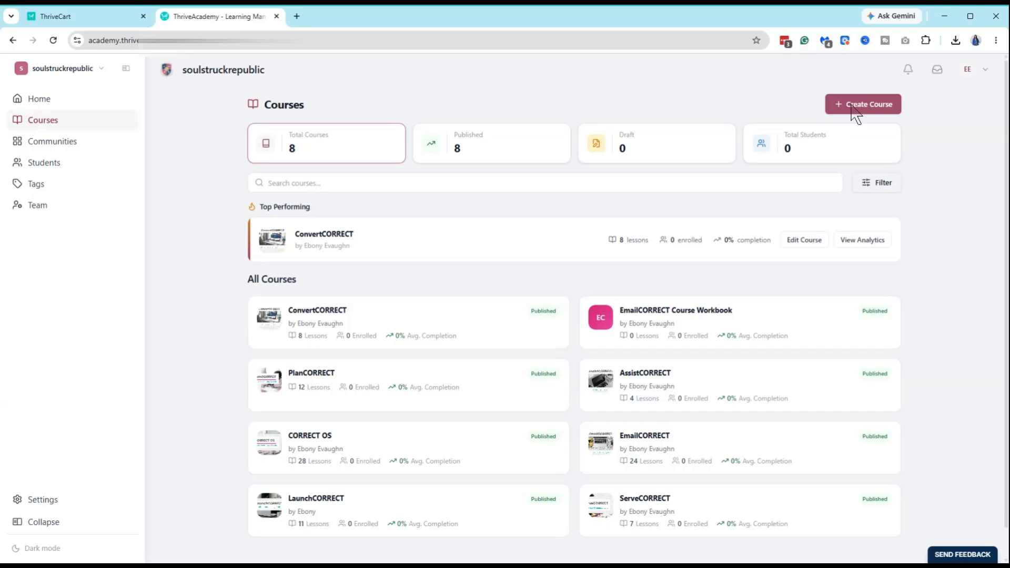
Start a new course and use HireCORRECT.png from the Course Cover Images folder as its cover.
click(856, 114)
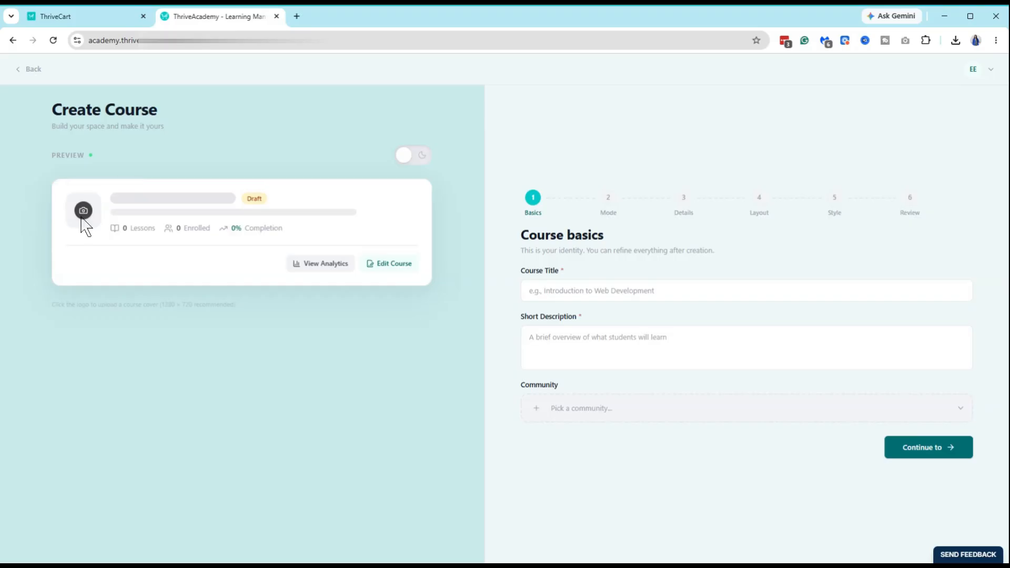
click(84, 217)
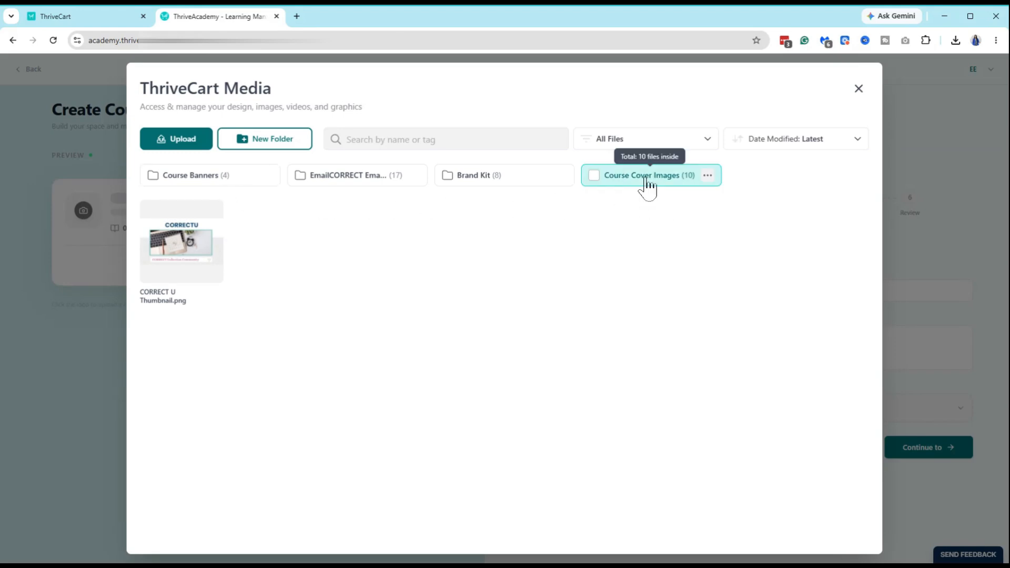
click(648, 184)
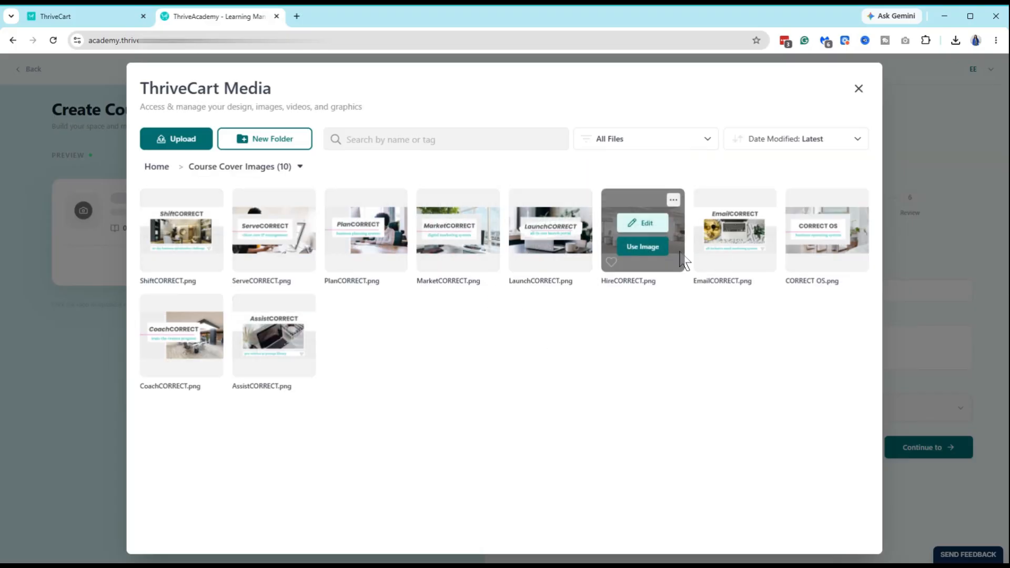
click(641, 246)
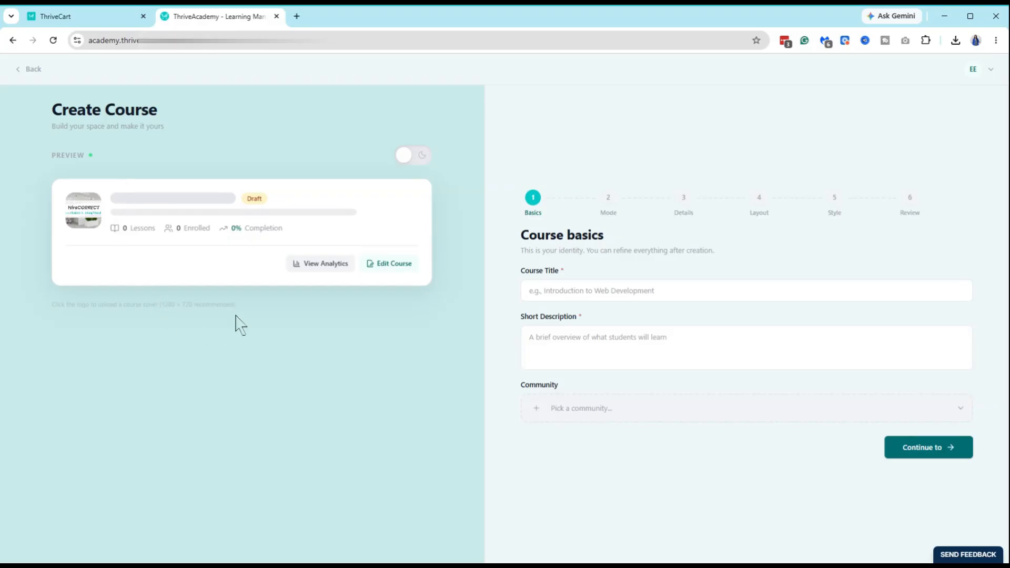
Title the course "HireCORRECT" and give it the short description "Recruitment and Hiring Toolkit".
click(639, 295)
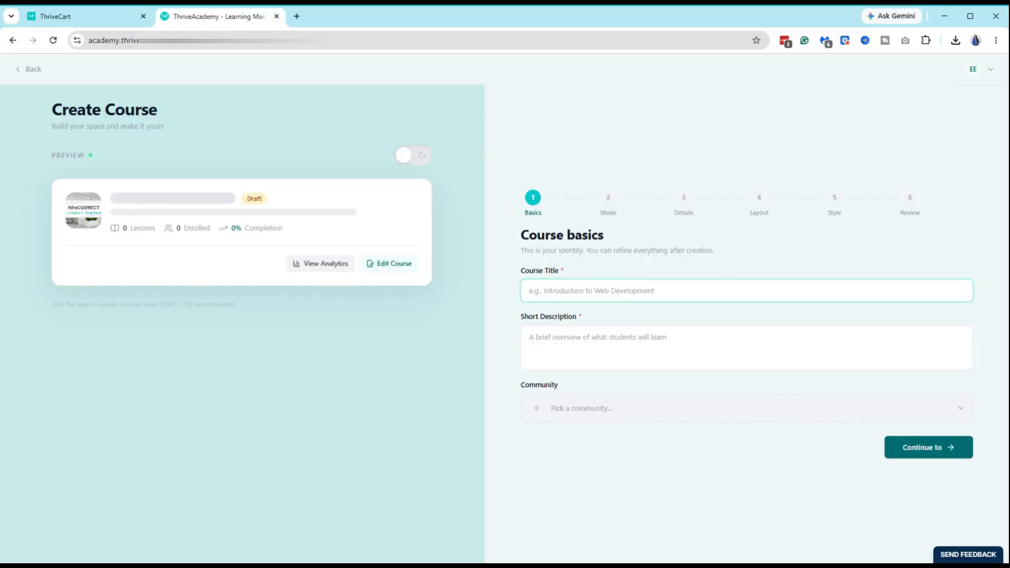
text(HireCORRECT)
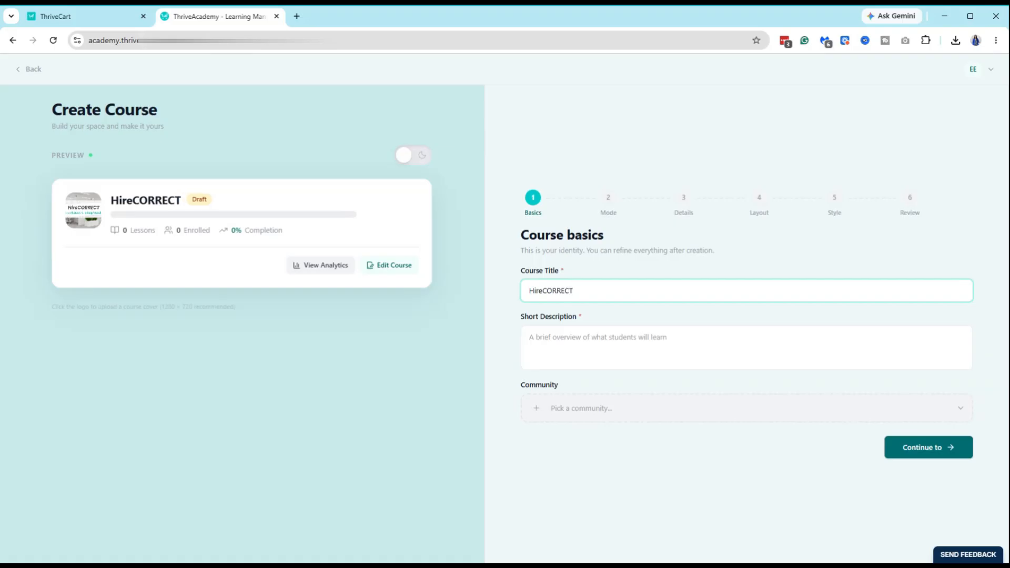
click(550, 345)
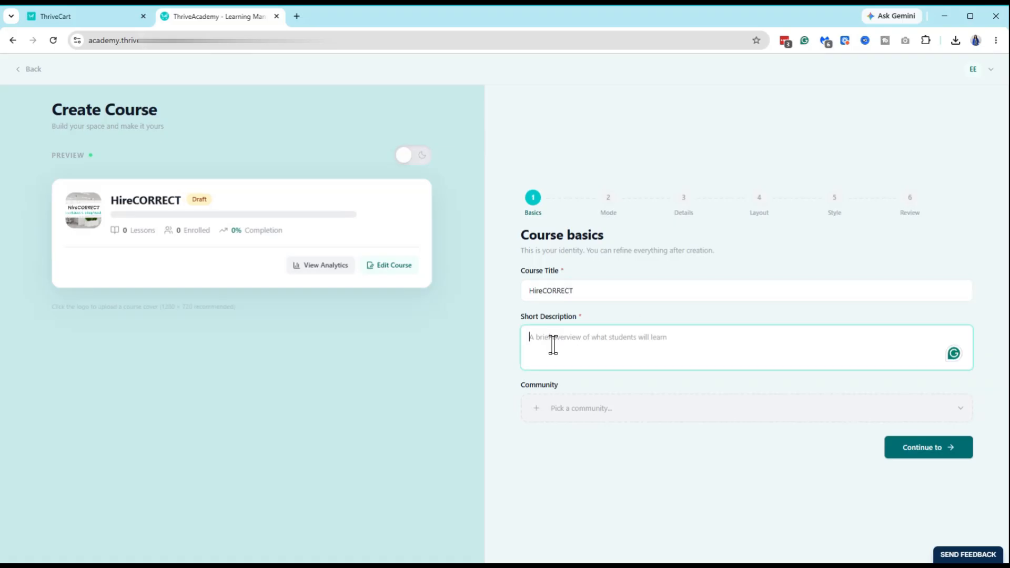
text(Rec)
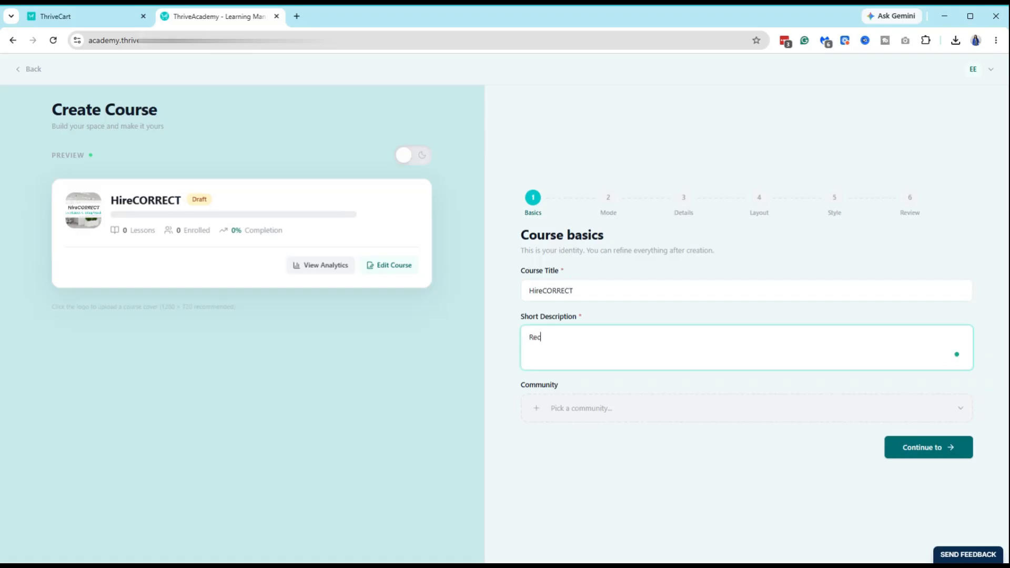
text(ruitment ad)
key(BackSpace)
text(nd)
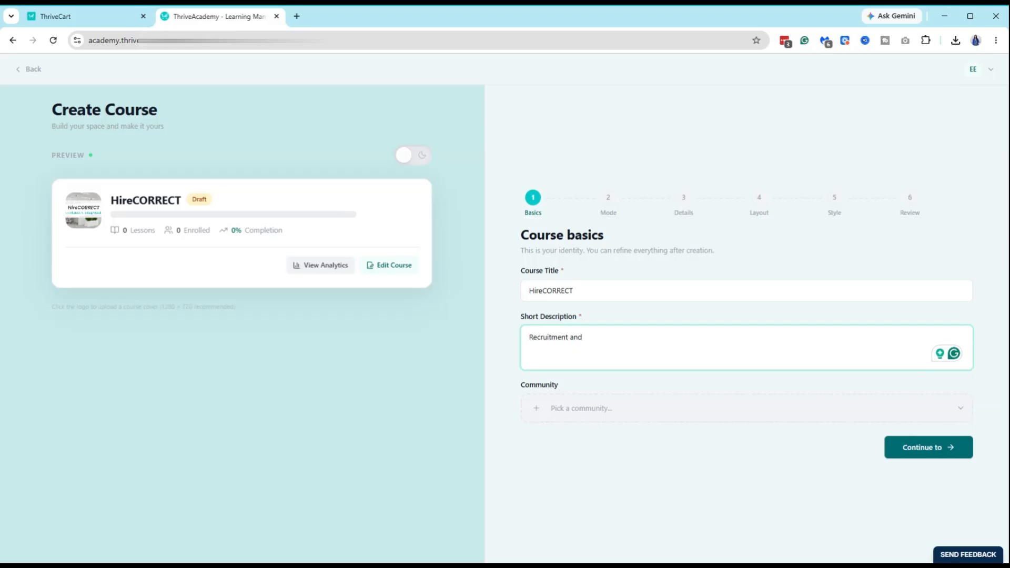
text(Hiring Toolkit)
Assign the course to the CORRECTU community and proceed to the build mode choice.
click(756, 411)
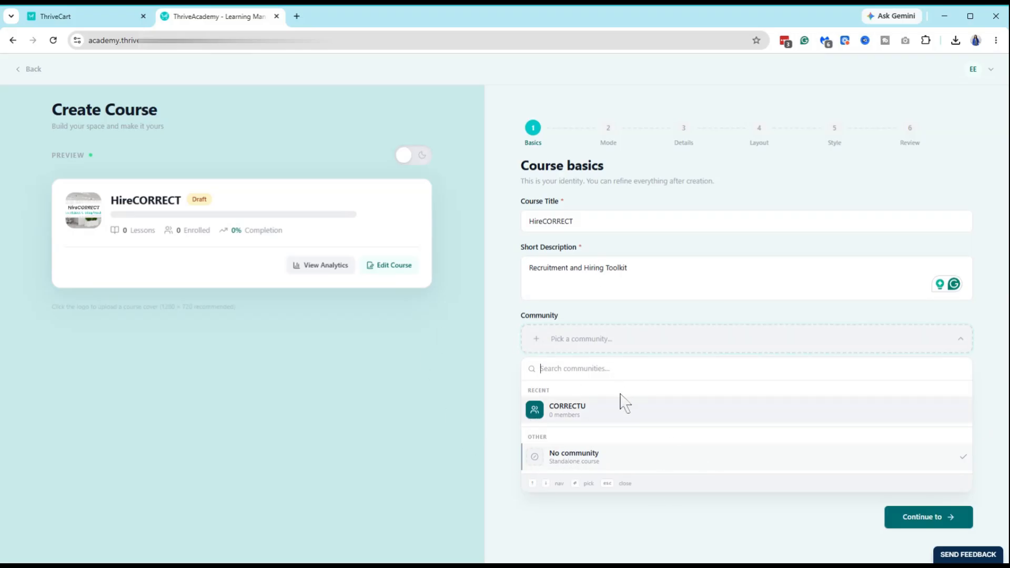
click(578, 417)
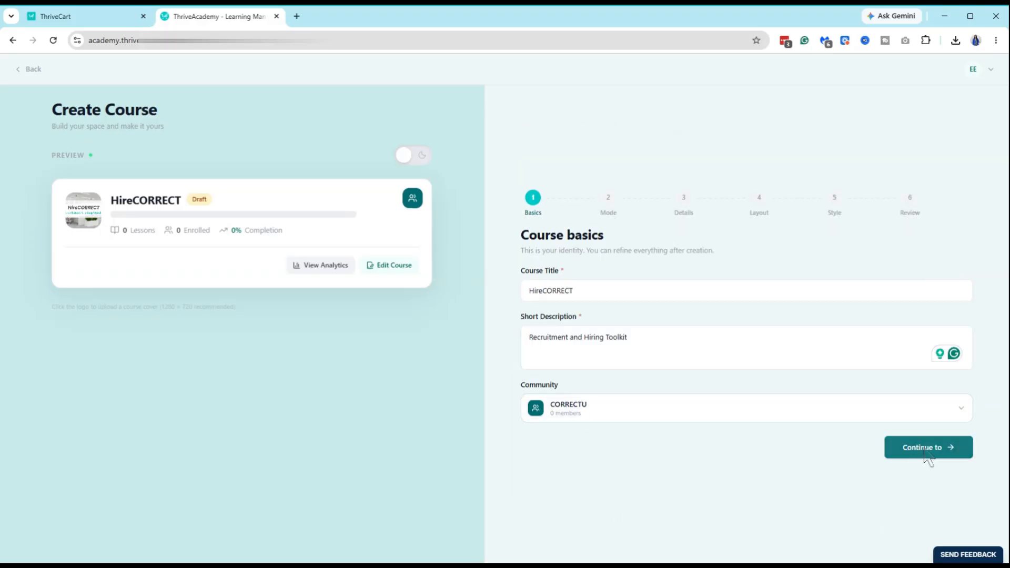
click(928, 456)
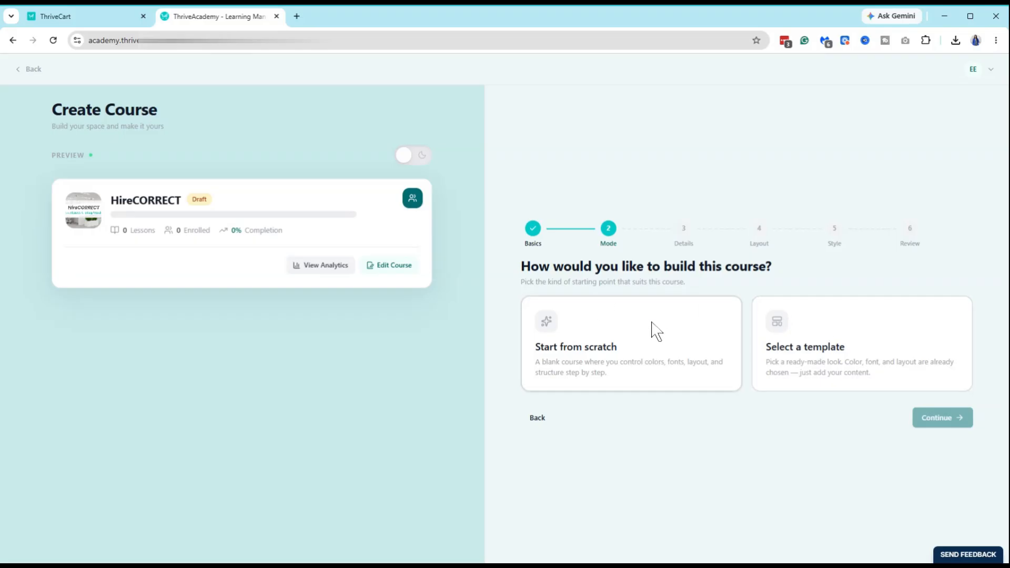
Examine the ready-made course templates offered for the new course and return to the build mode choice.
click(821, 329)
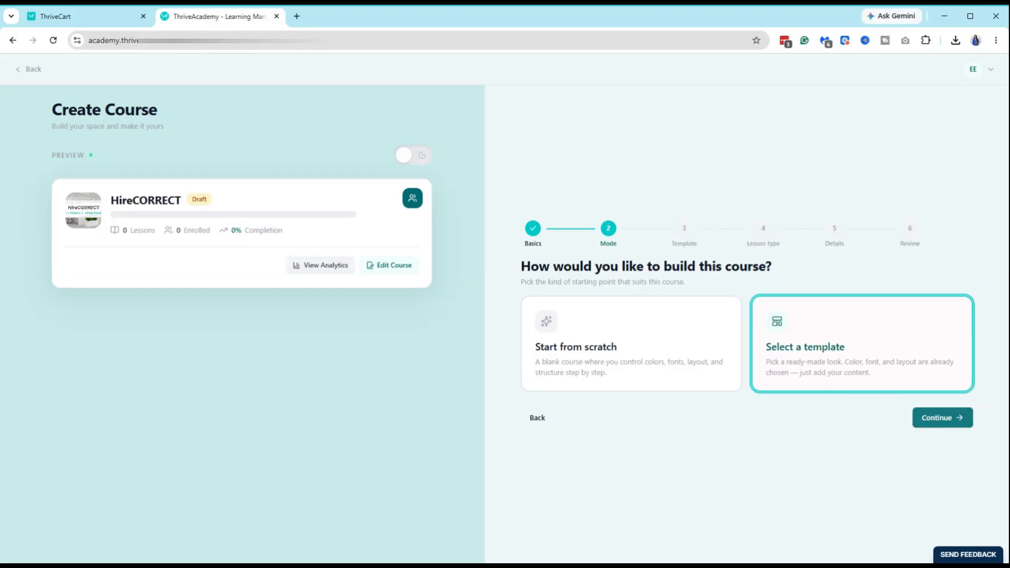
click(929, 421)
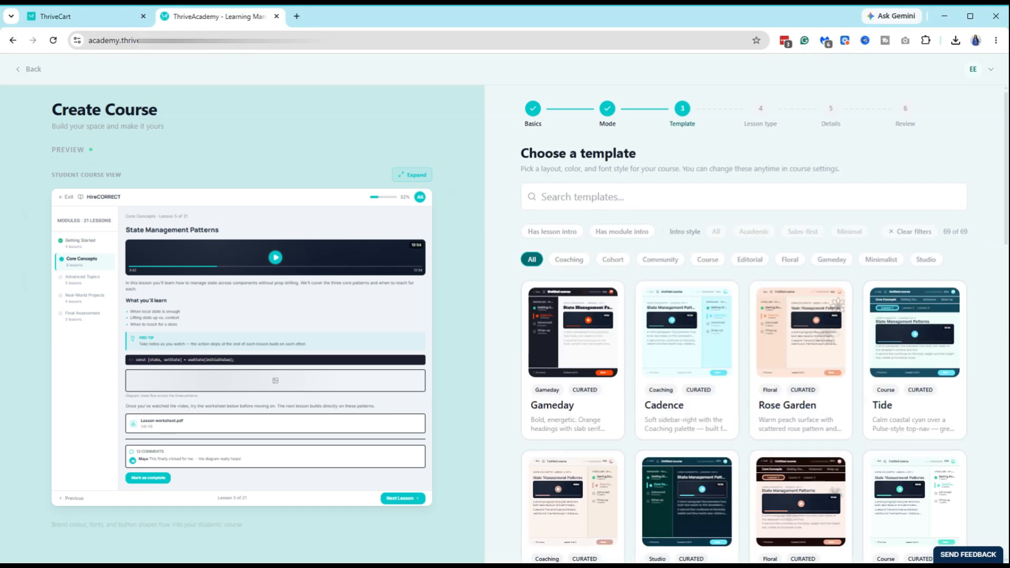
scroll(842, 223, down, 9)
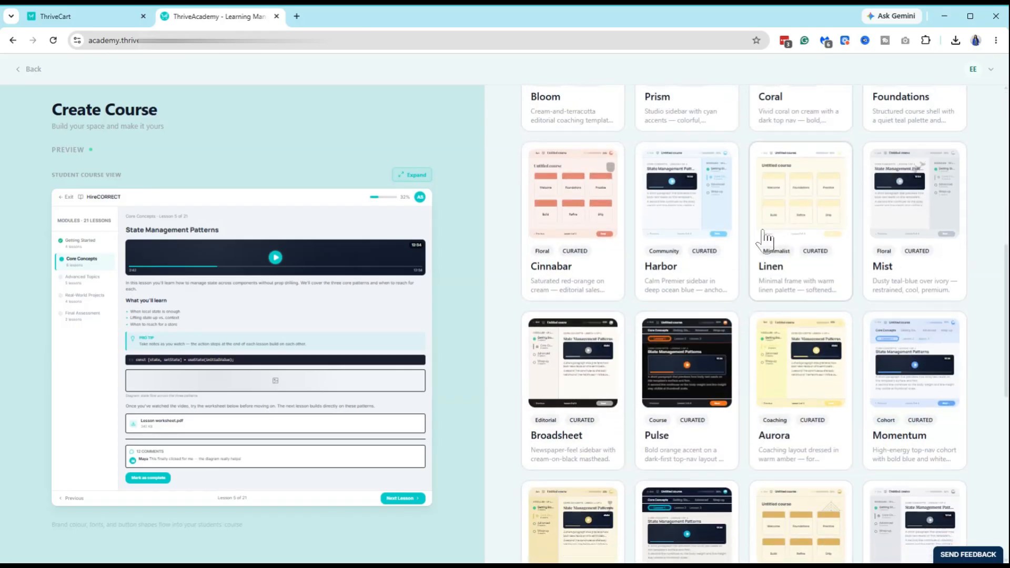
scroll(668, 462, down, 9)
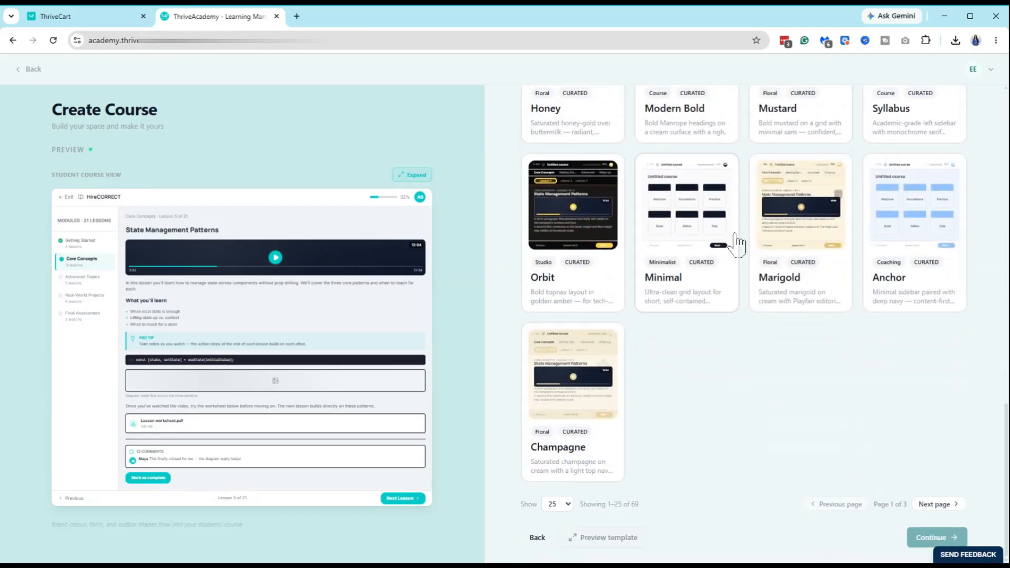
scroll(731, 315, up, 5)
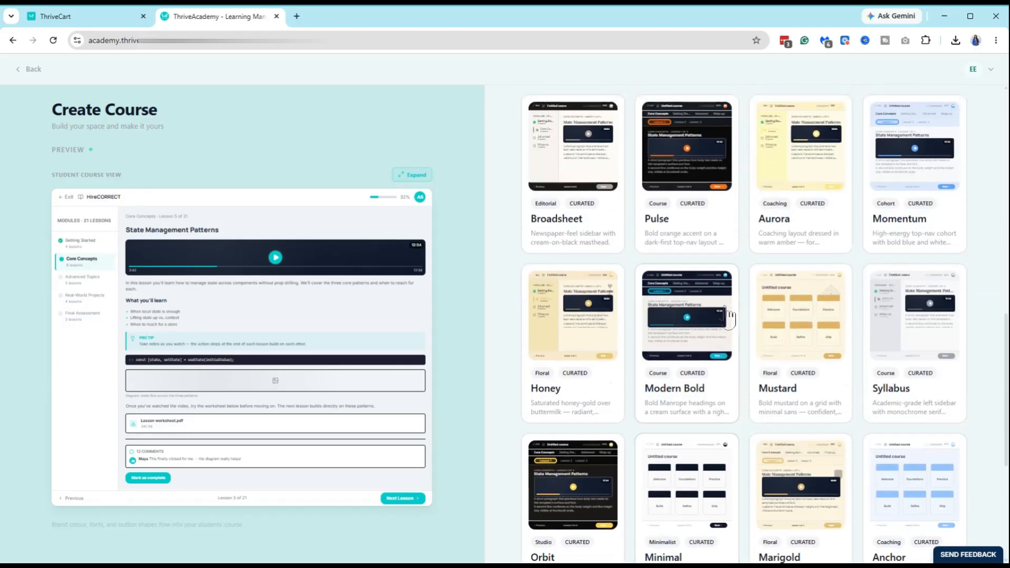
scroll(729, 316, up, 6)
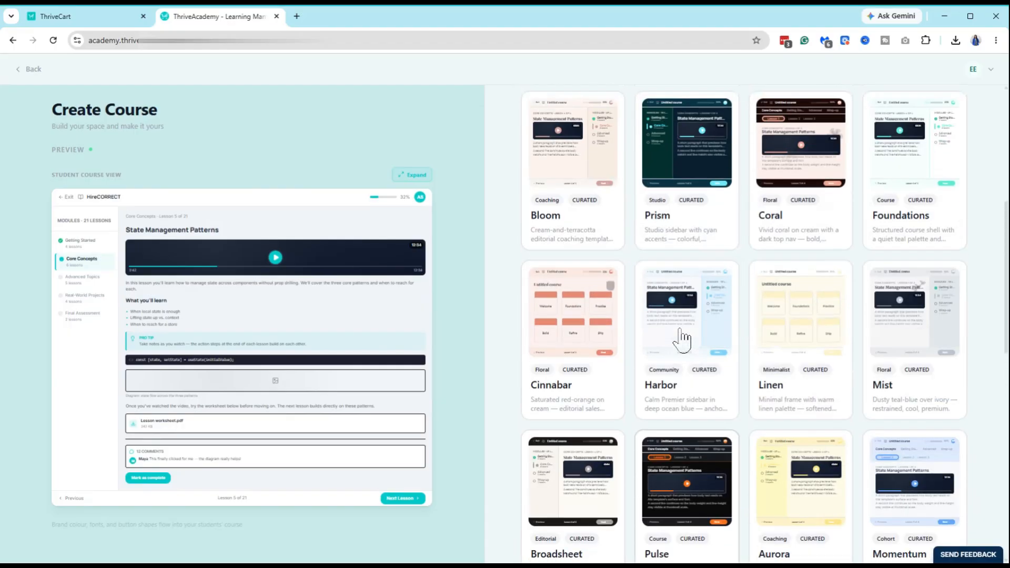
scroll(682, 339, up, 3)
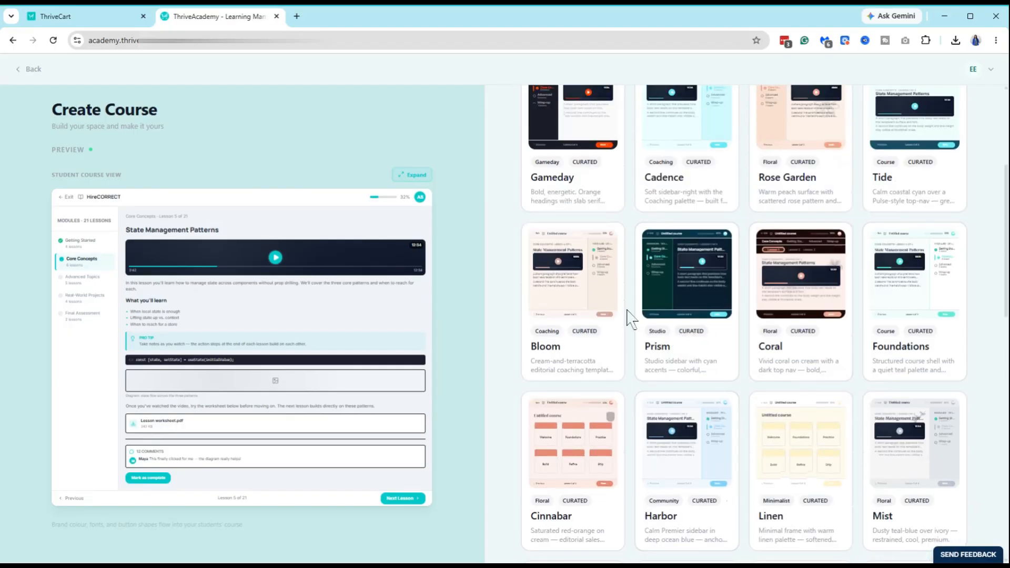
scroll(628, 316, up, 2)
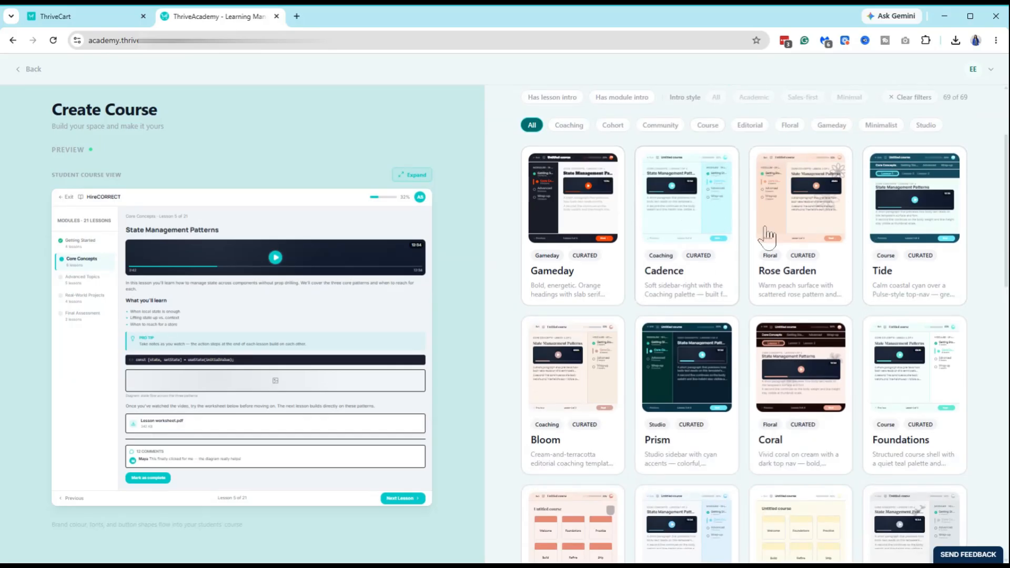
scroll(684, 263, down, 15)
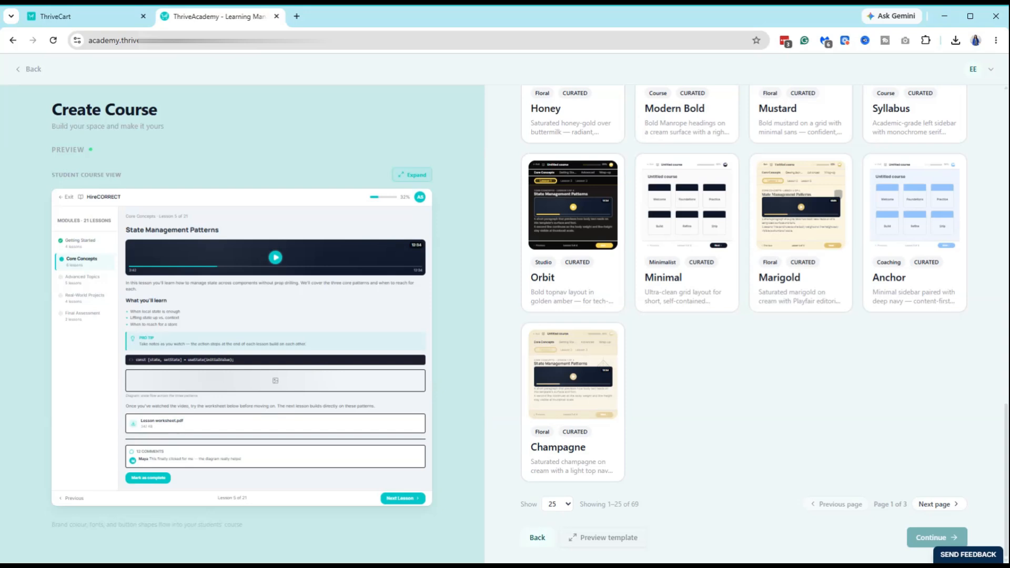
click(537, 537)
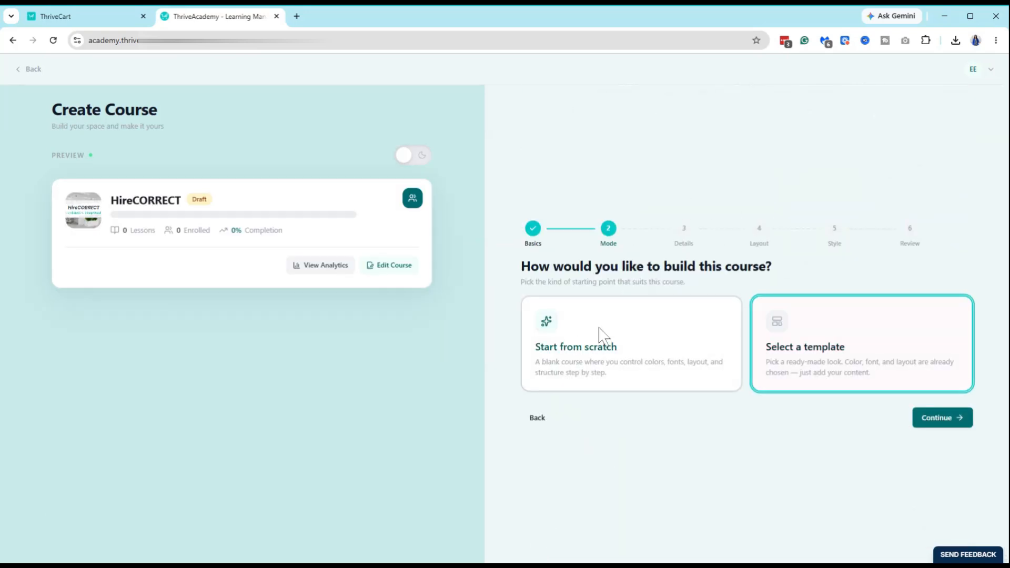
Choose to build the course from scratch and proceed to the course details.
click(600, 335)
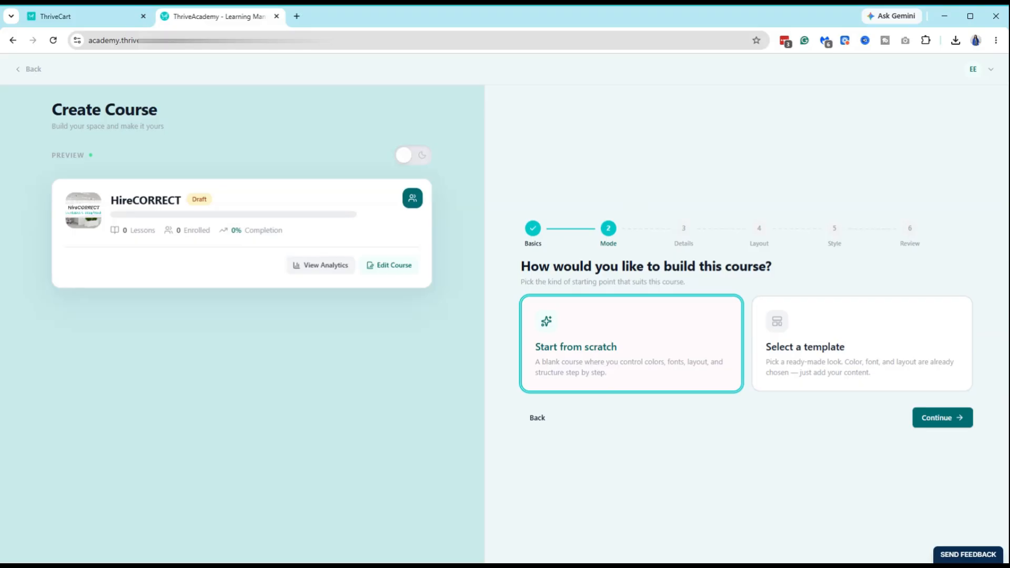
click(942, 421)
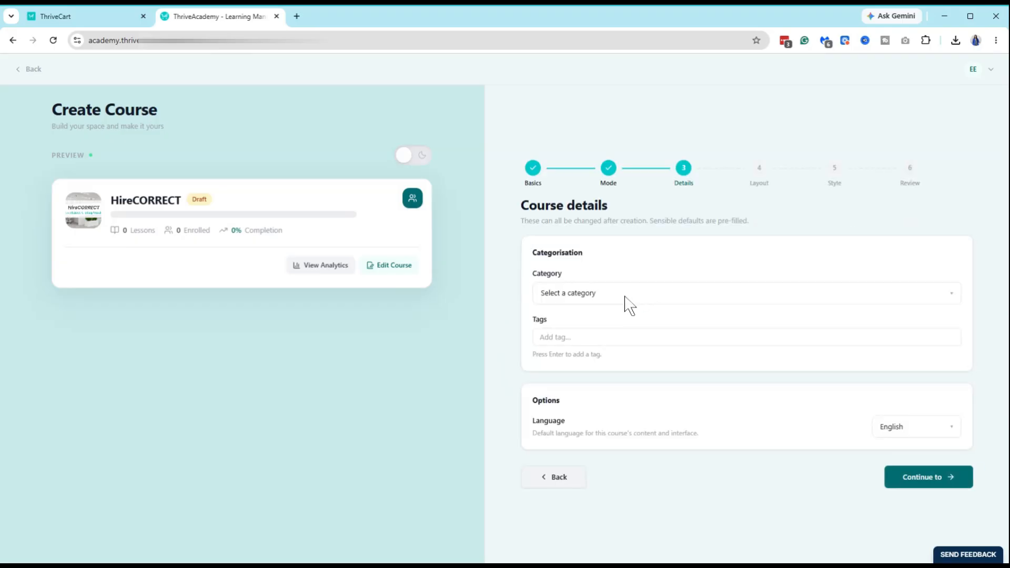
Set the course category to Business and proceed to the student view layout.
click(625, 297)
click(557, 359)
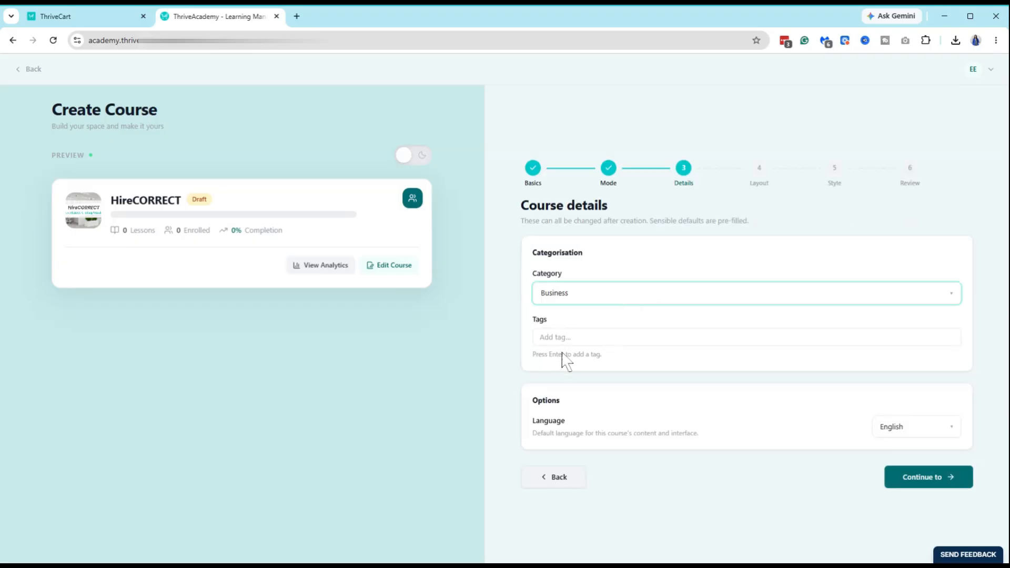
click(919, 480)
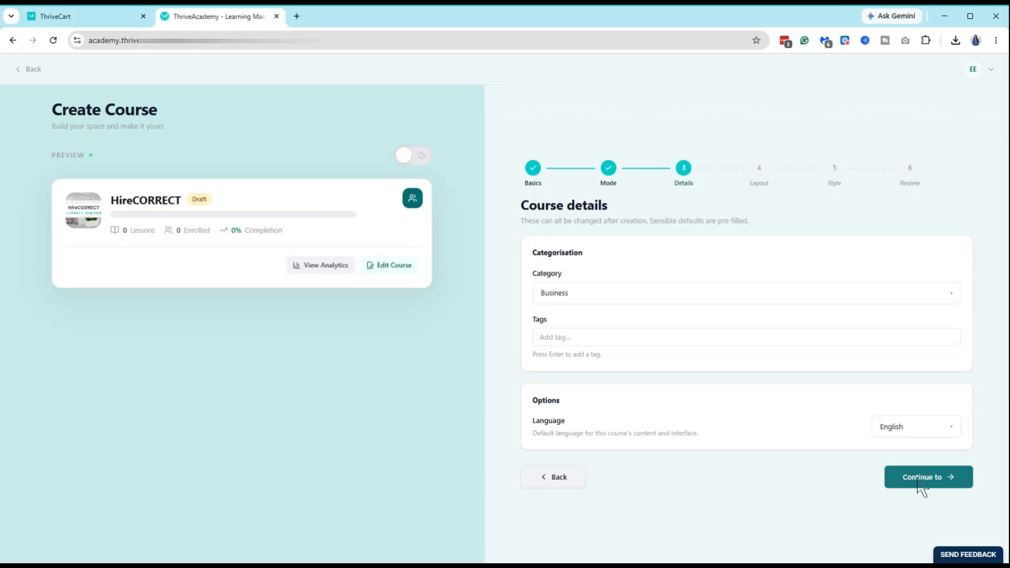
click(922, 485)
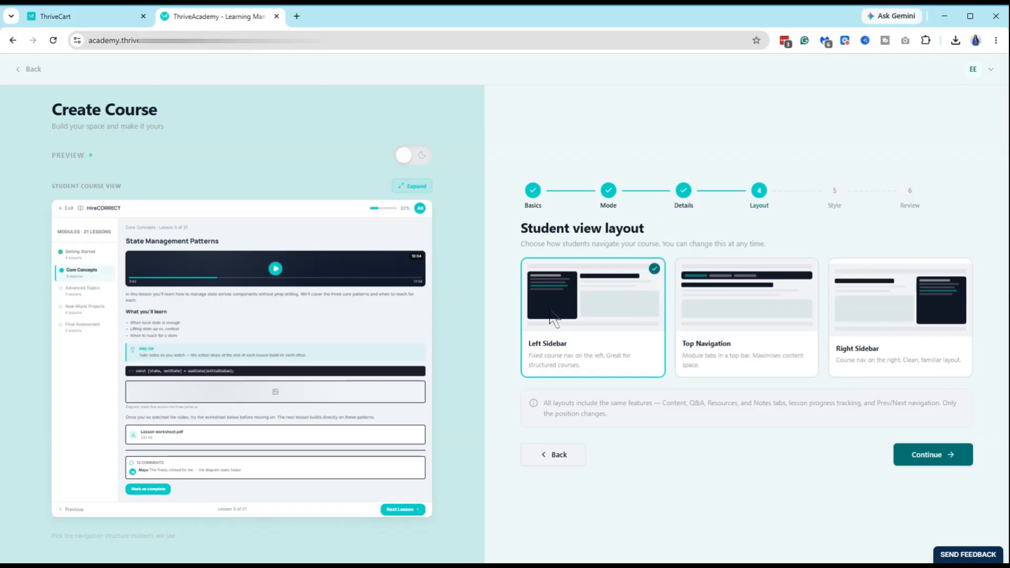
Compare the Top Navigation and Right Sidebar student layouts, select Left Sidebar and proceed to the course style.
click(763, 315)
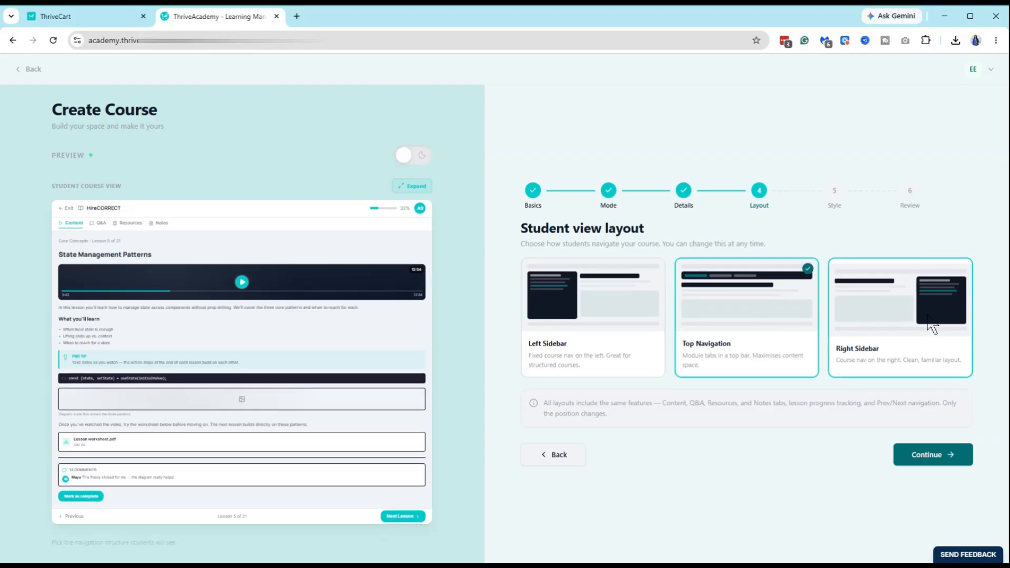
click(932, 325)
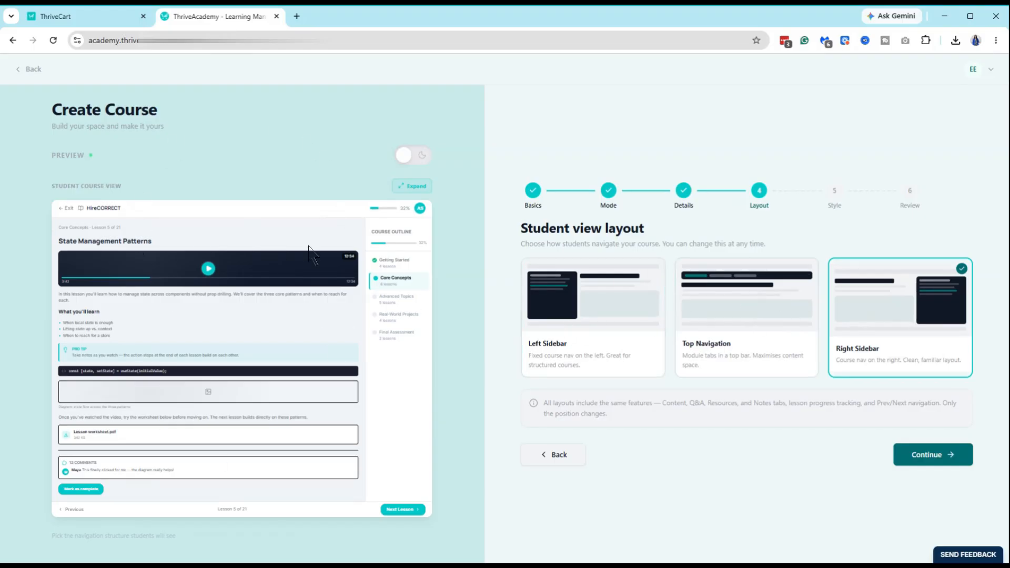
click(770, 321)
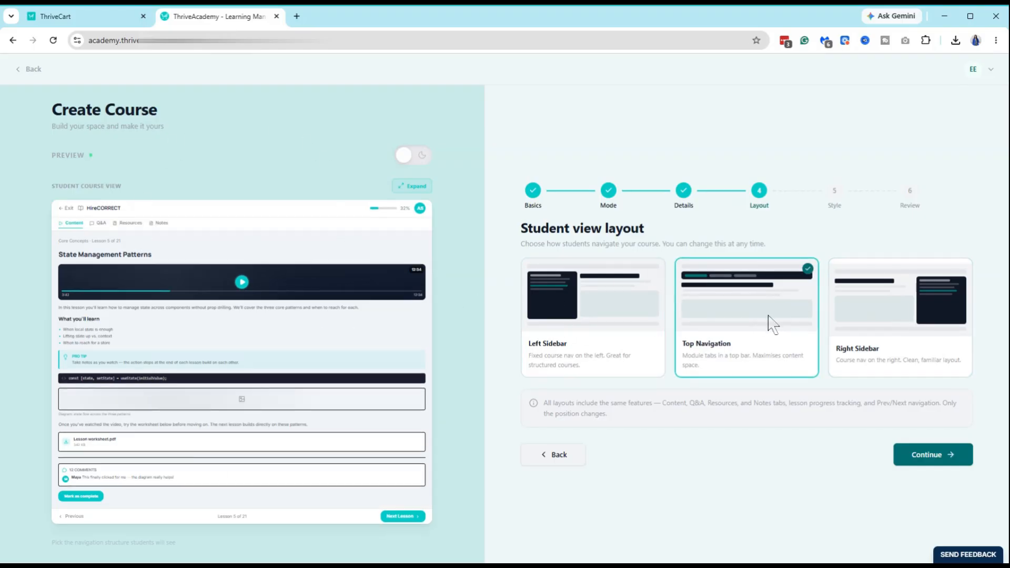
click(589, 297)
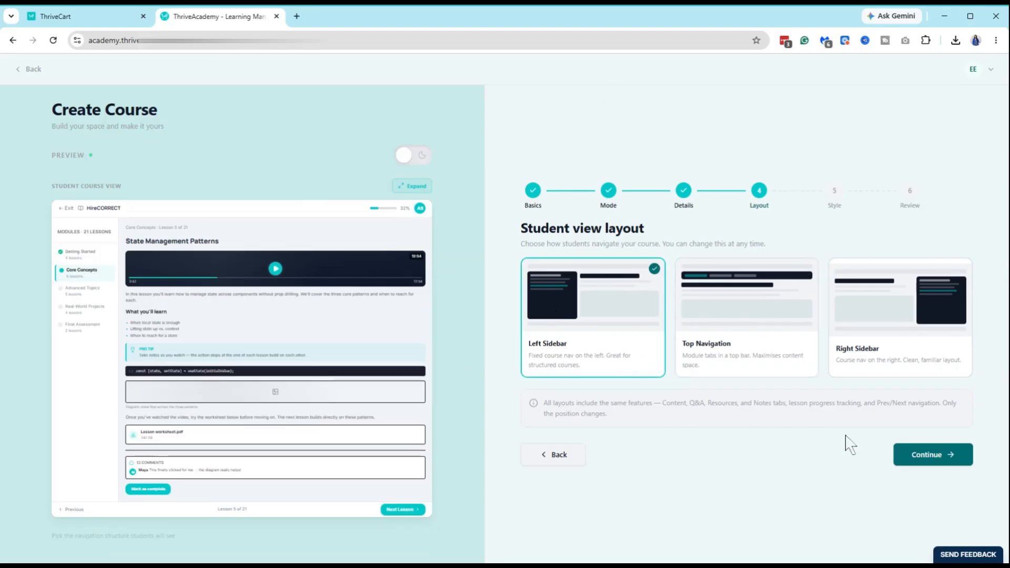
click(929, 461)
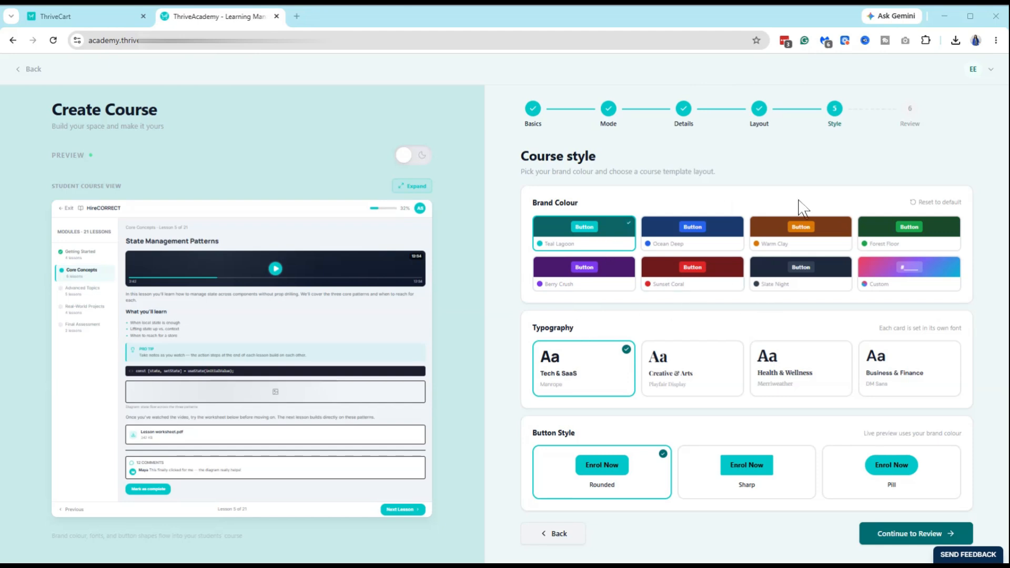
Try the Ocean Deep, Warm Clay, Forest Floor, Berry Crush and Sunset Coral brand colours on the course preview.
click(667, 237)
click(796, 232)
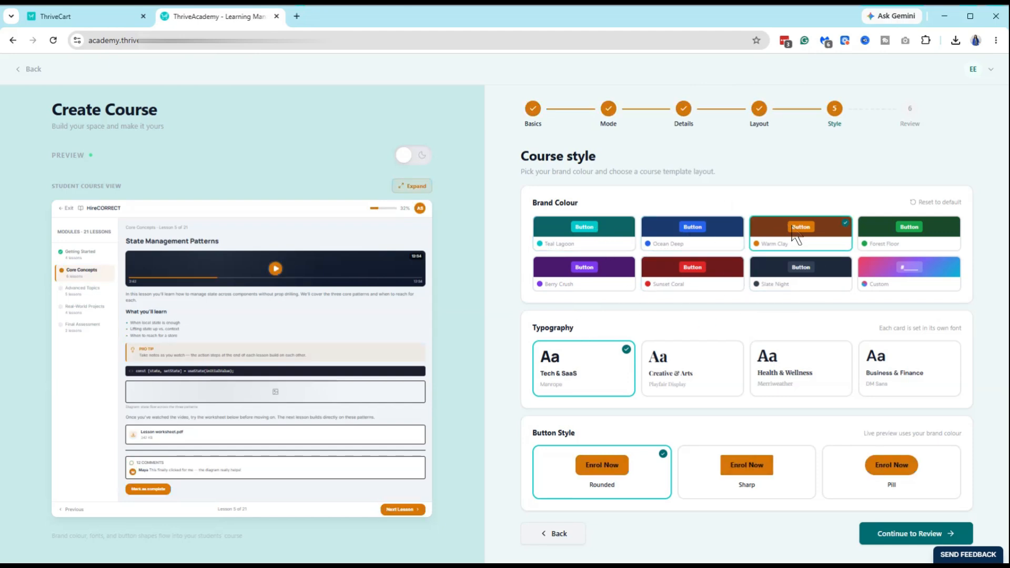
click(910, 246)
click(594, 282)
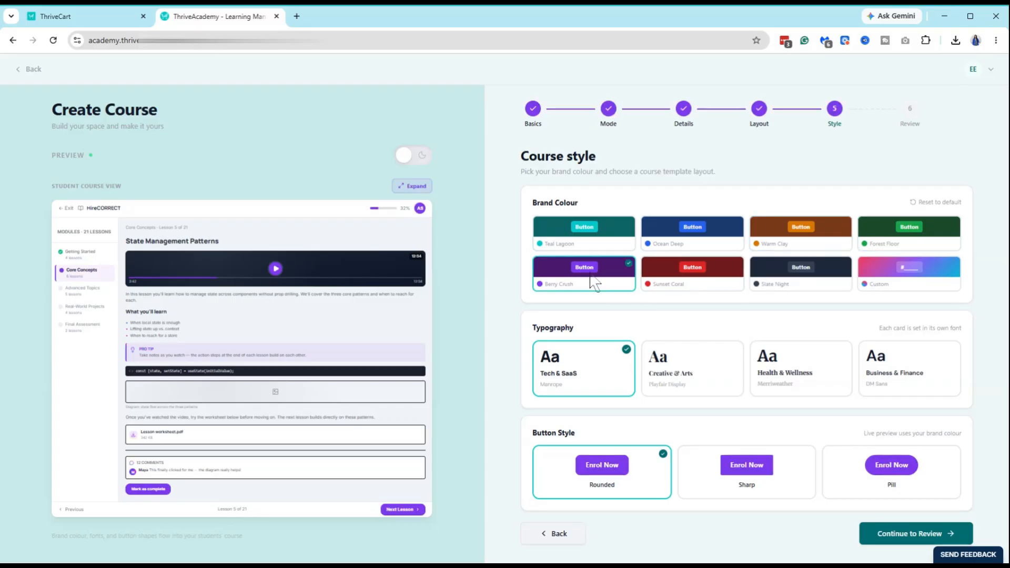
click(688, 282)
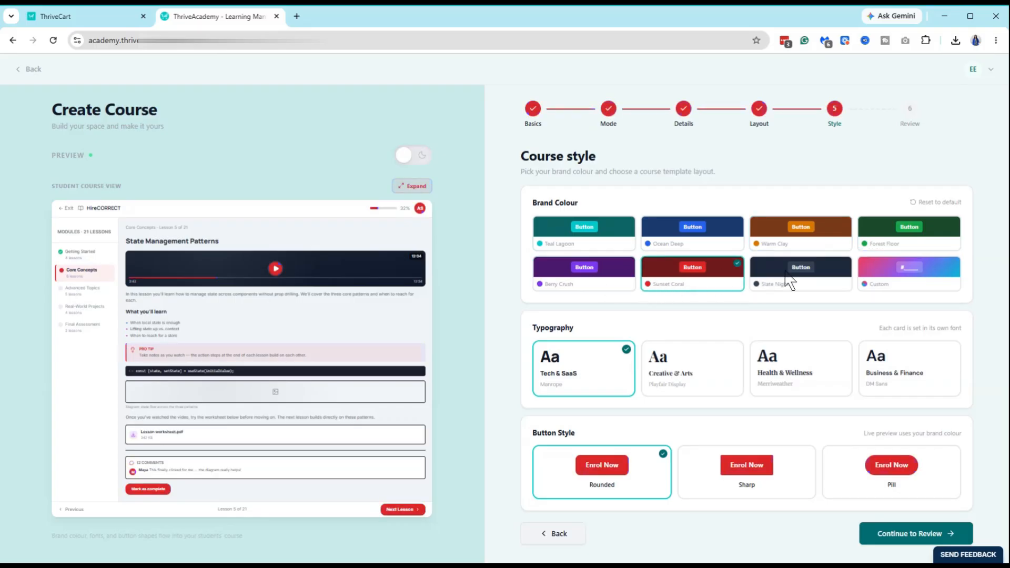
Choose a custom brand colour for the course and set its hex code to 2F4E61.
click(907, 279)
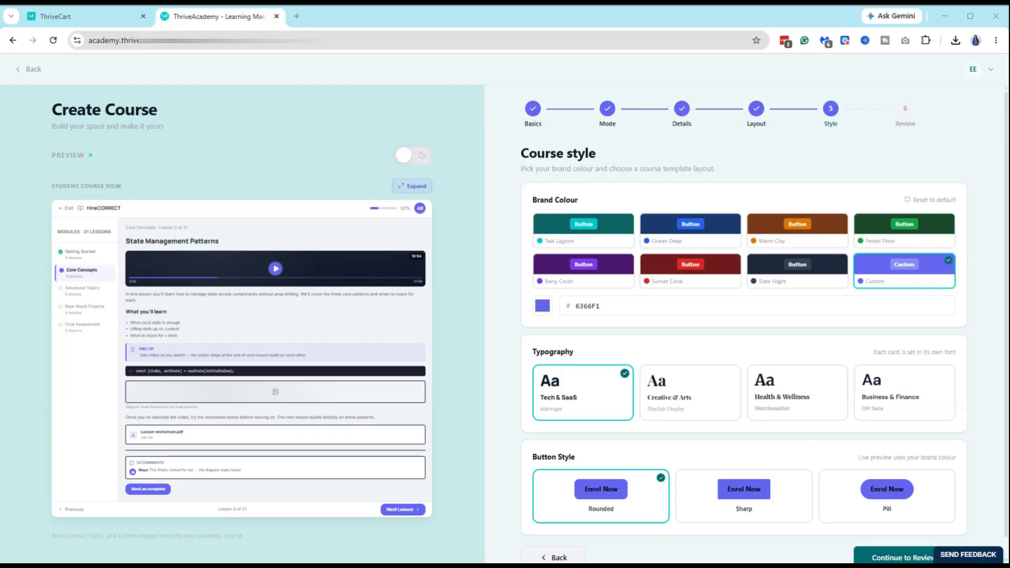
click(591, 306)
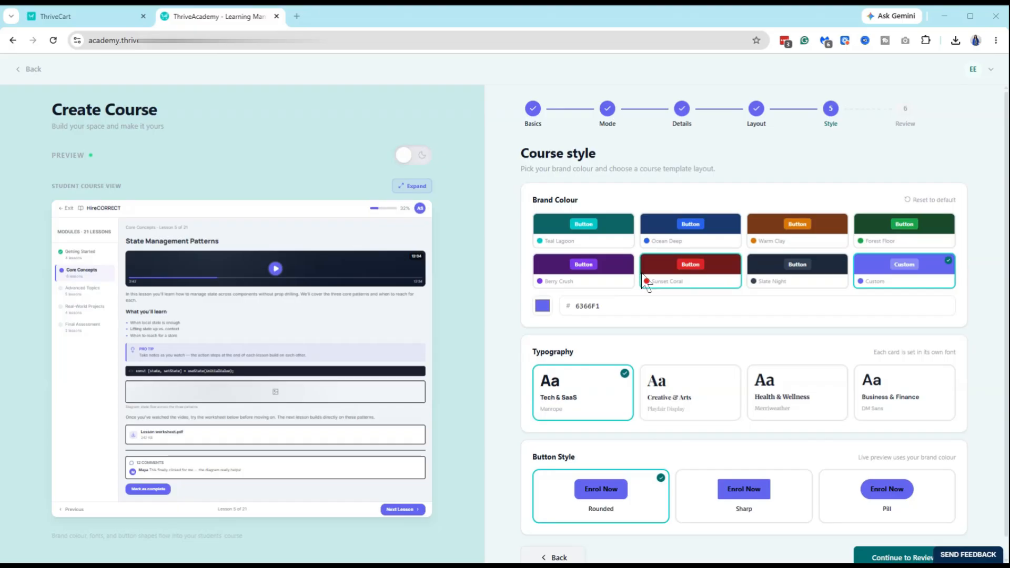
click(591, 303)
double_click(586, 307)
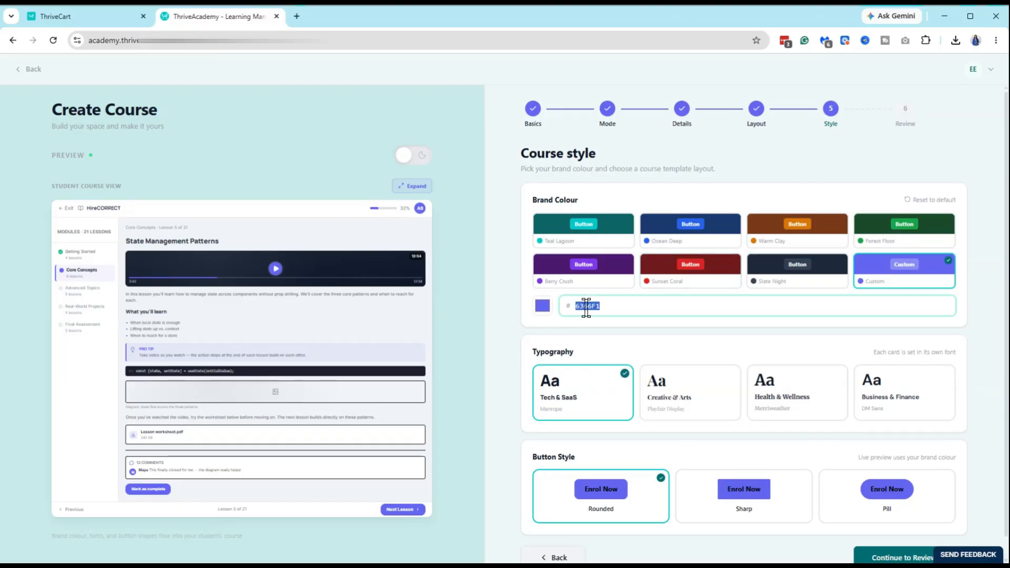
text(2F4E61)
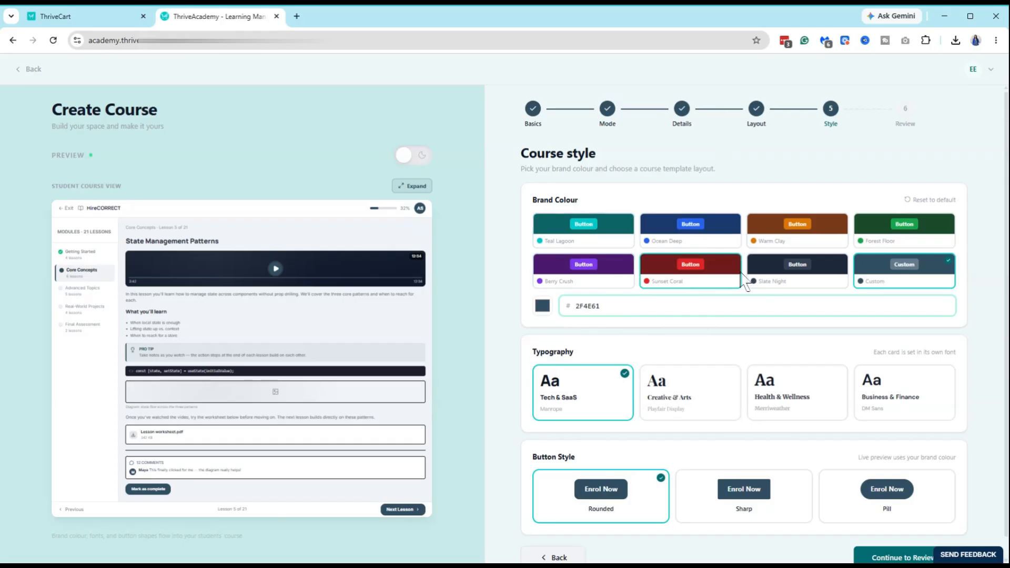
Set the typography to Business & Finance, compare the button styles and settle on Rounded, and proceed to the review.
scroll(662, 278, down, 1)
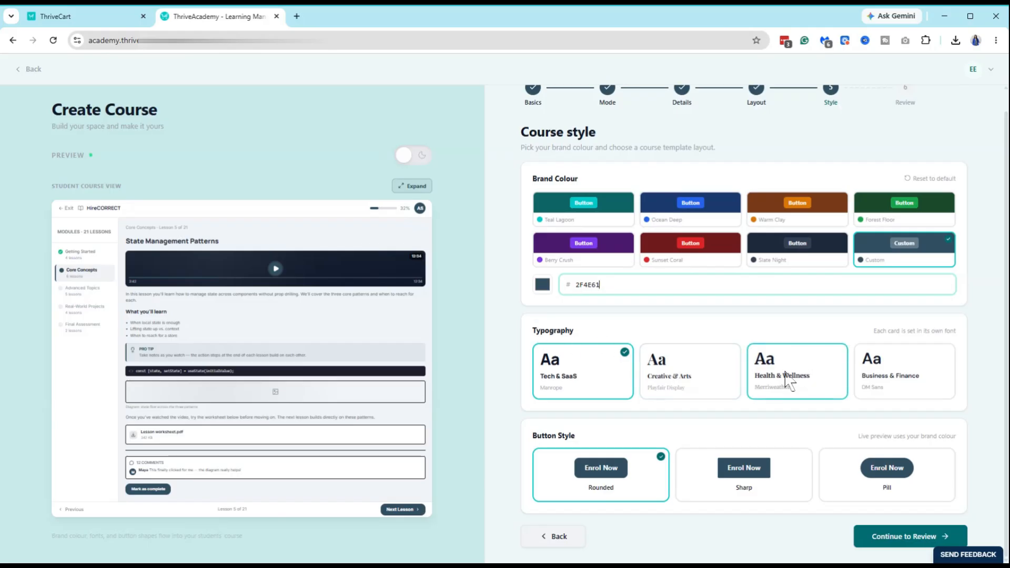
click(893, 378)
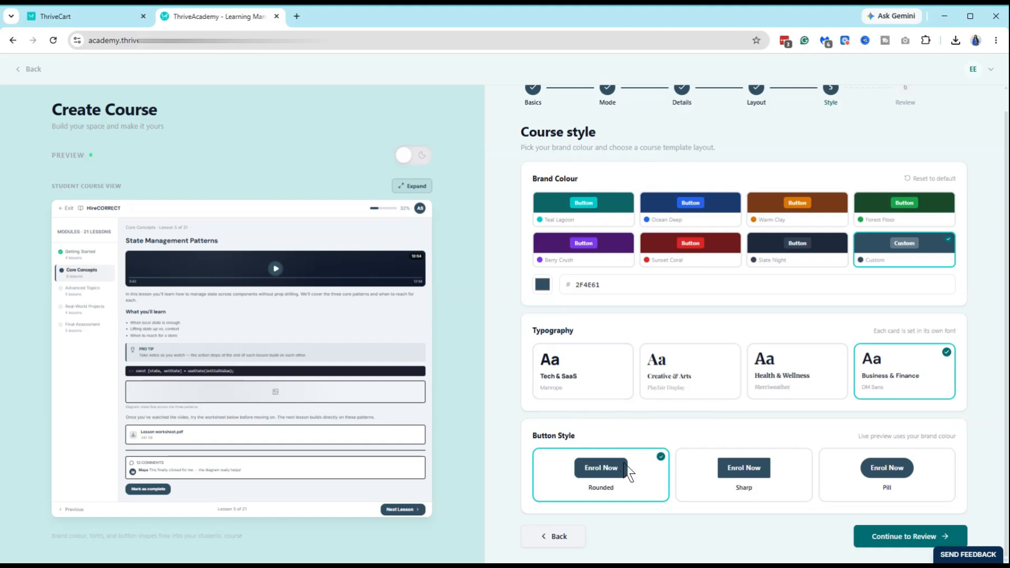
click(762, 480)
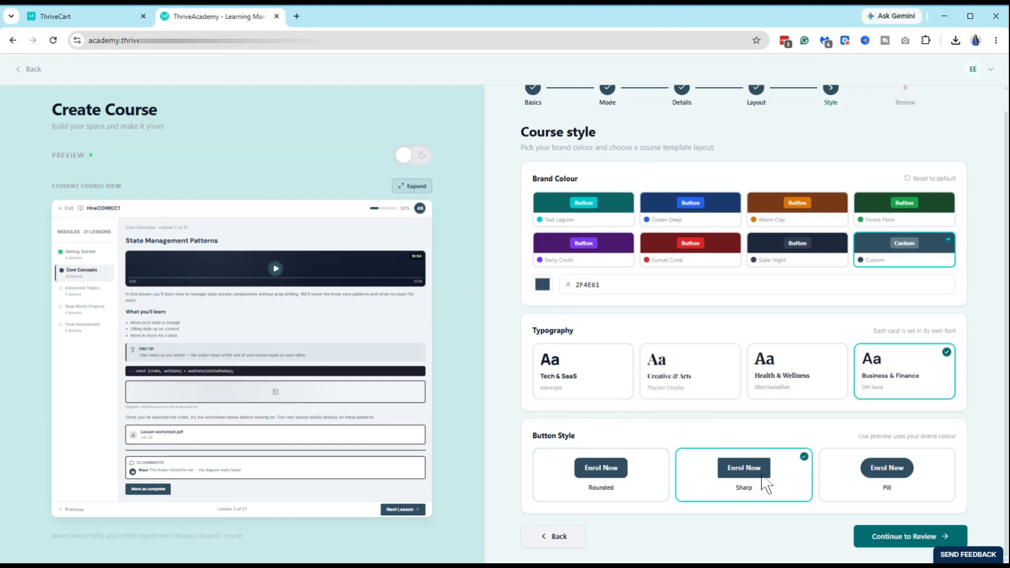
click(863, 481)
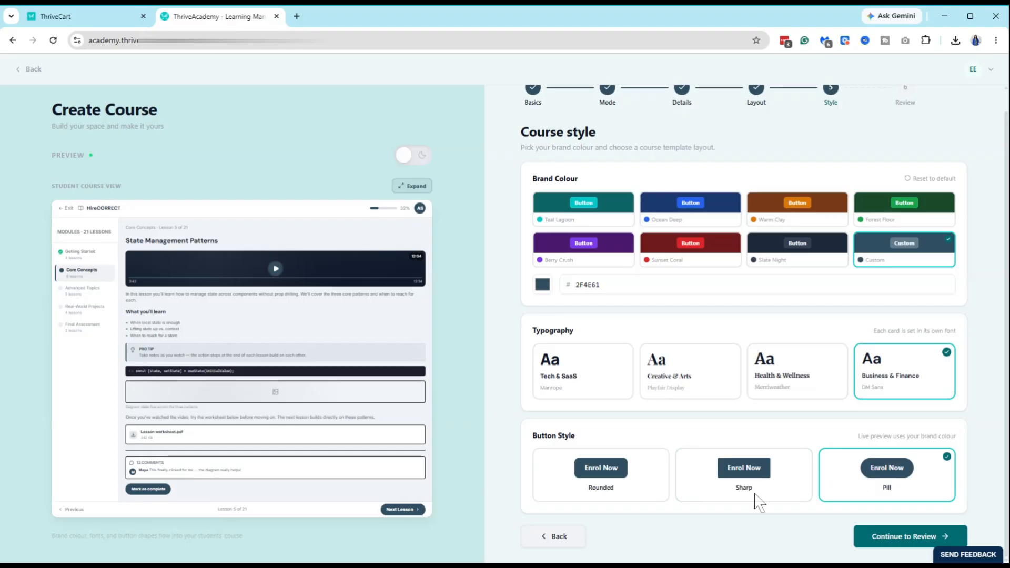
click(584, 484)
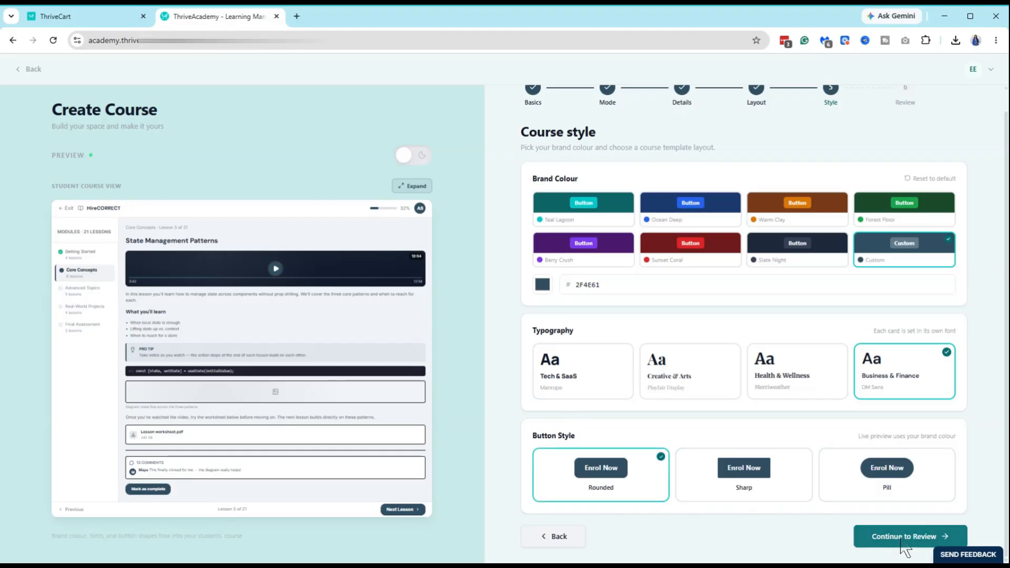
click(904, 536)
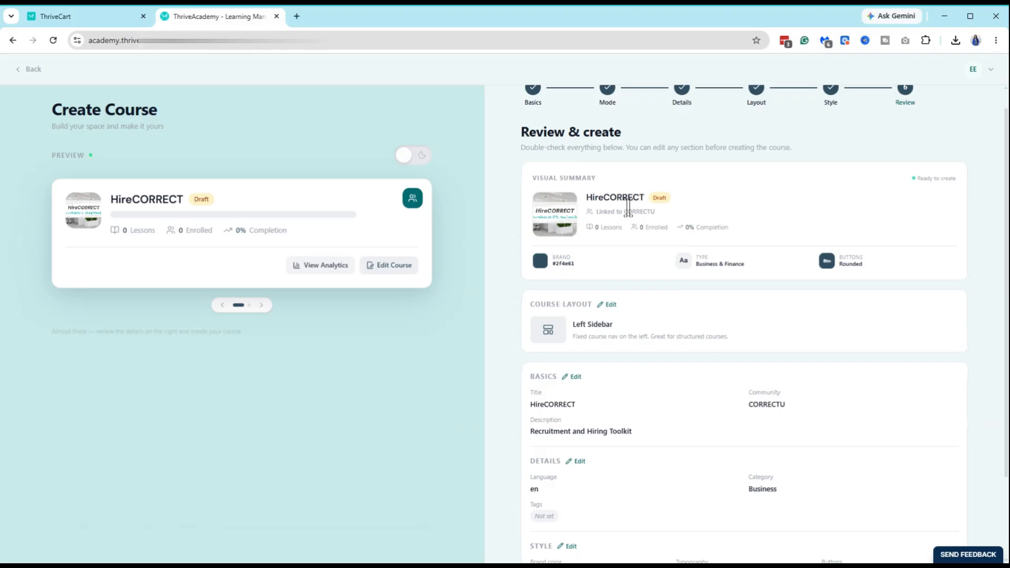
Check the summary of the course's layout, basics, details and style, and create the course.
scroll(629, 211, down, 2)
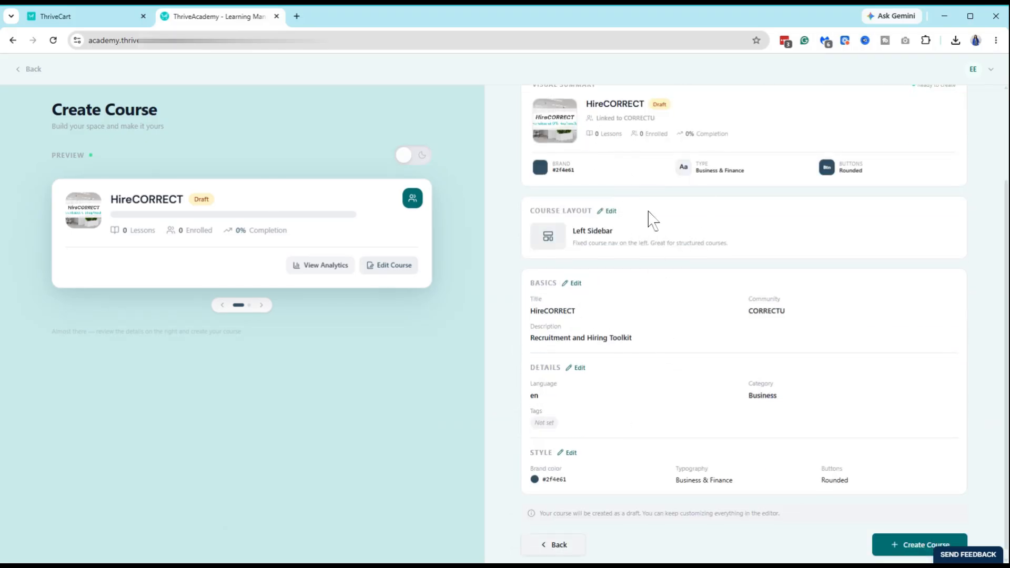
scroll(647, 258, up, 2)
scroll(737, 421, down, 1)
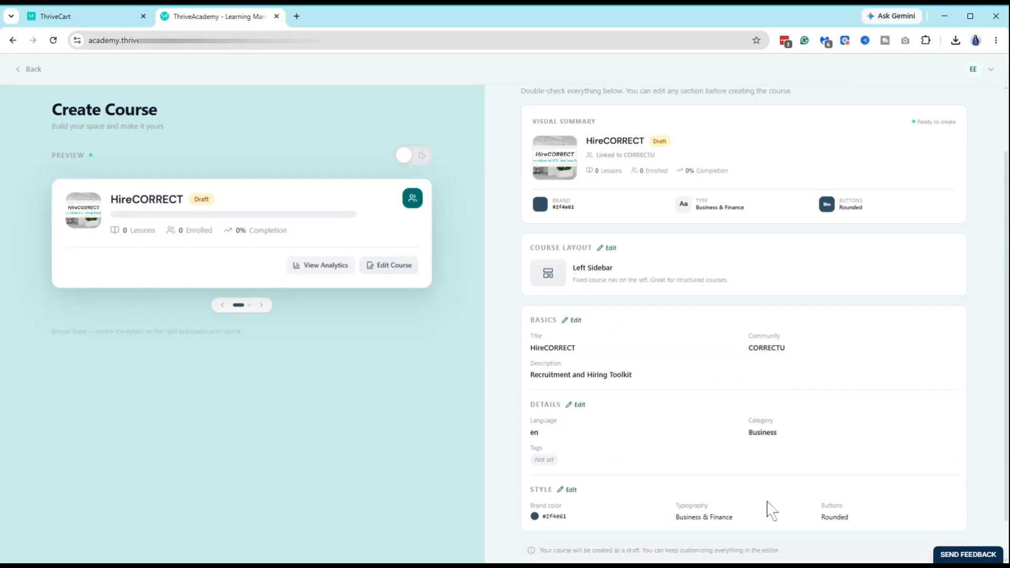
scroll(769, 511, down, 1)
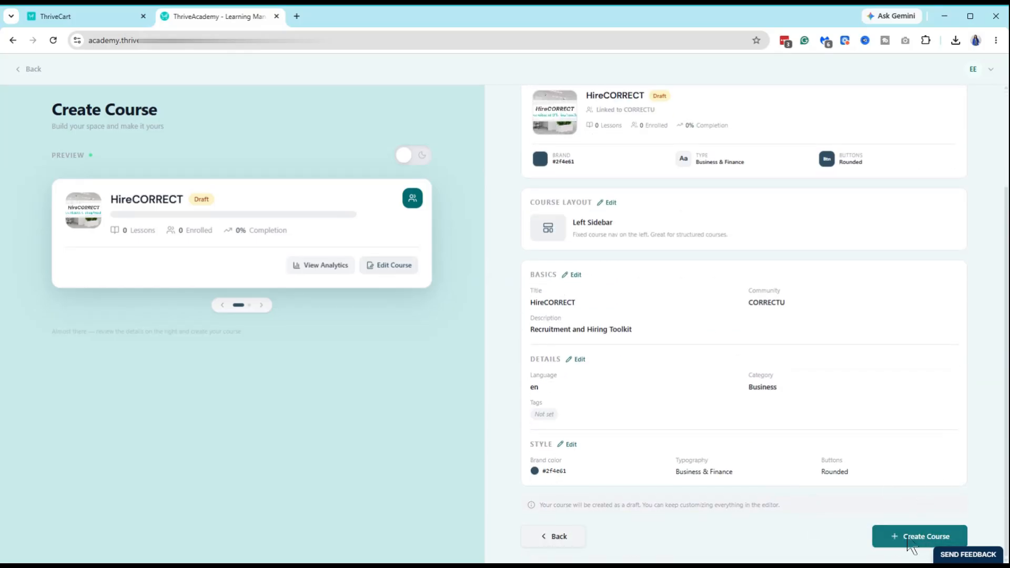
click(908, 540)
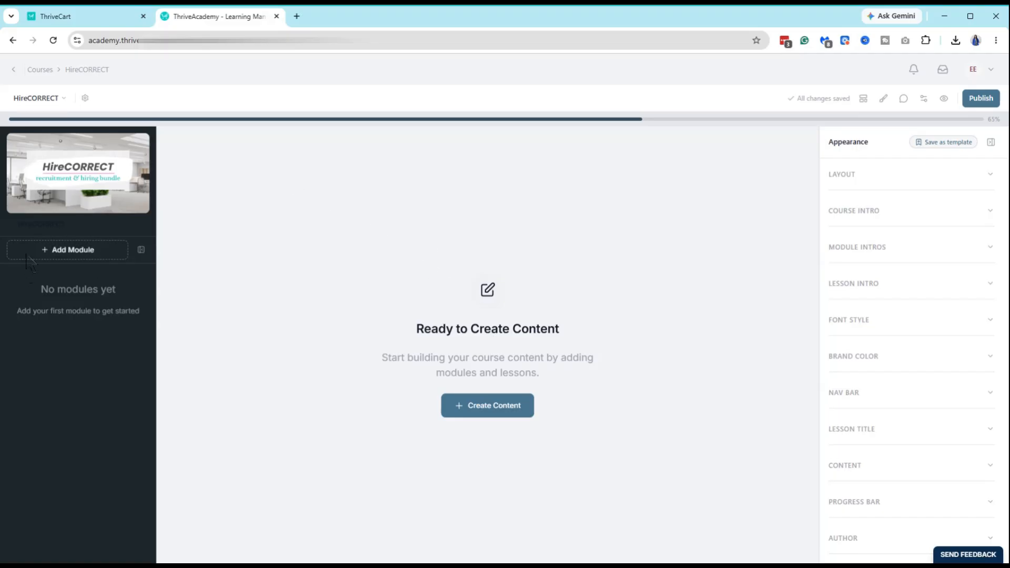
Add a first module named "Welcome to HireCORRECT" to the course.
click(73, 251)
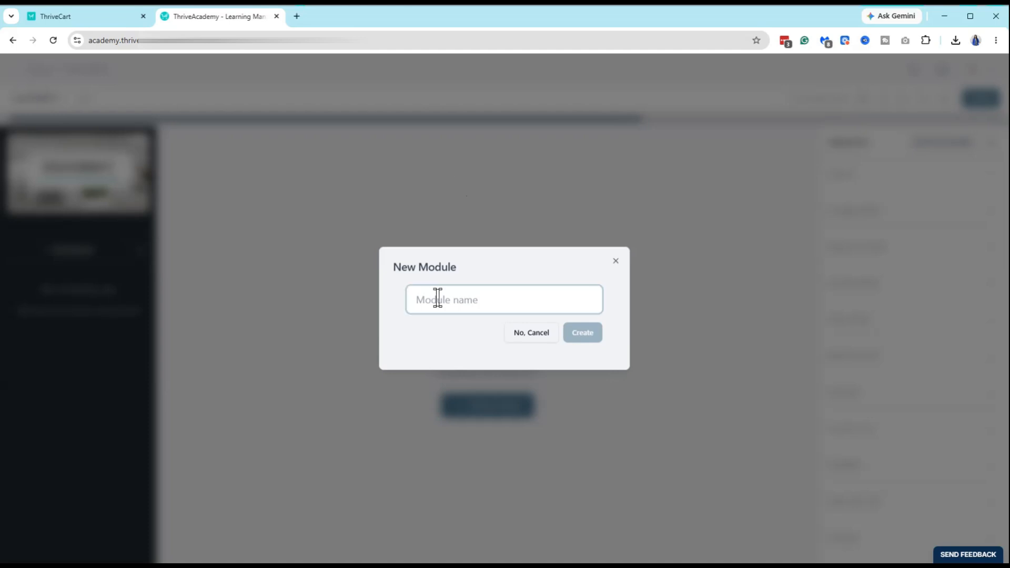
text(Welcome to HireCORRECT)
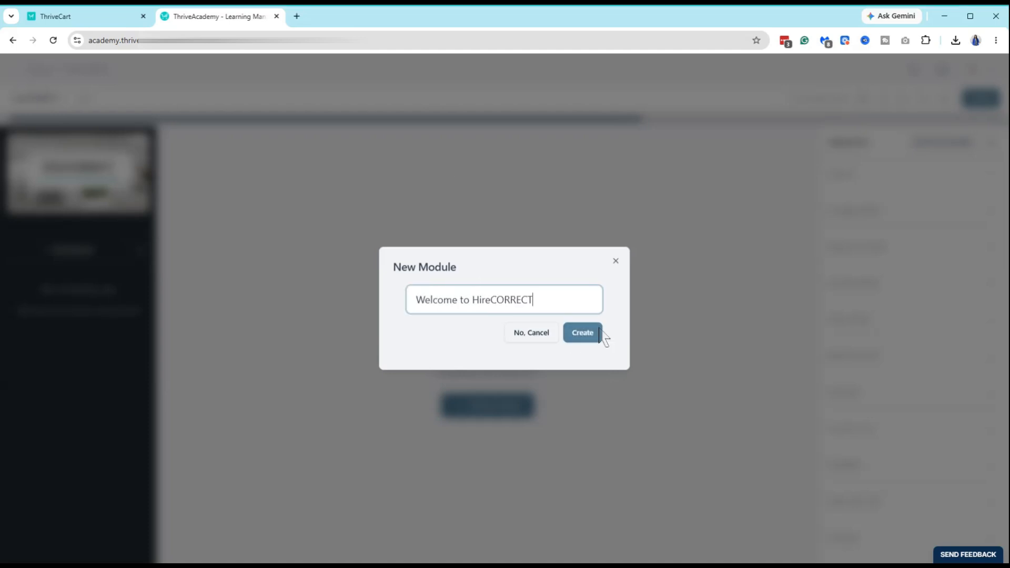
click(587, 340)
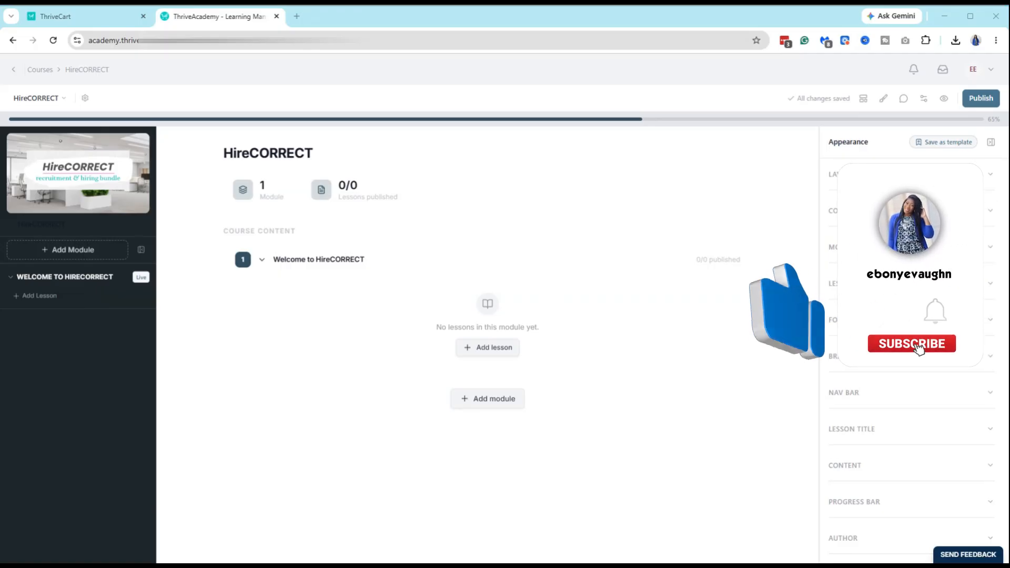
Add a second module named "HireCORRECT Hiring Process Blueprint".
click(63, 254)
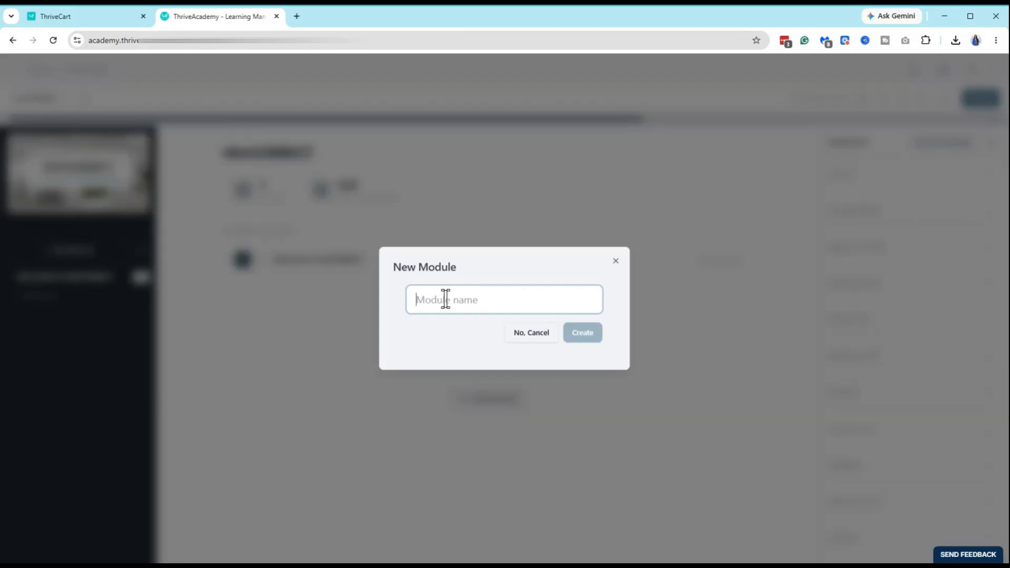
text(HireCORRECT Hiring Process Blueprint)
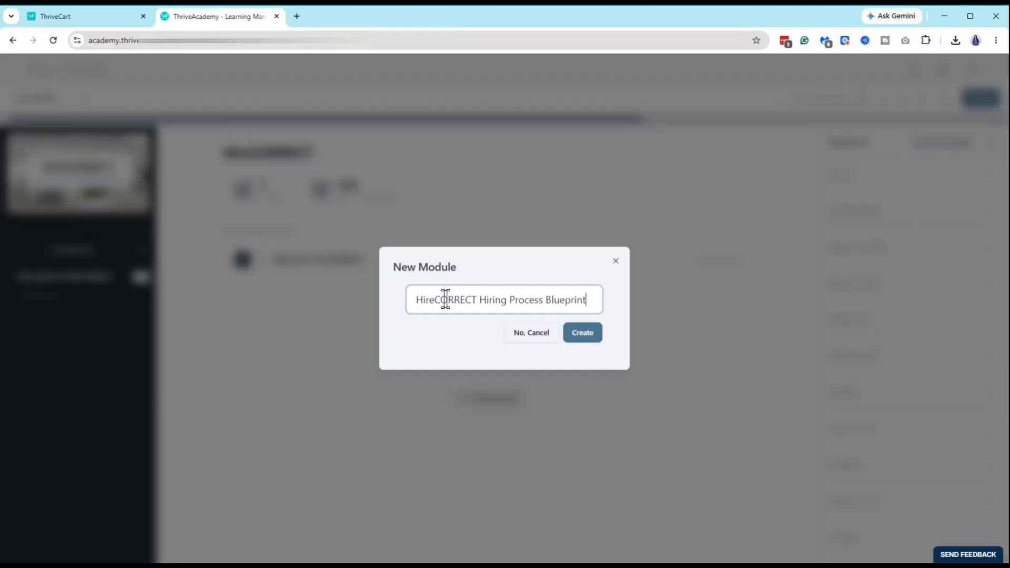
click(584, 335)
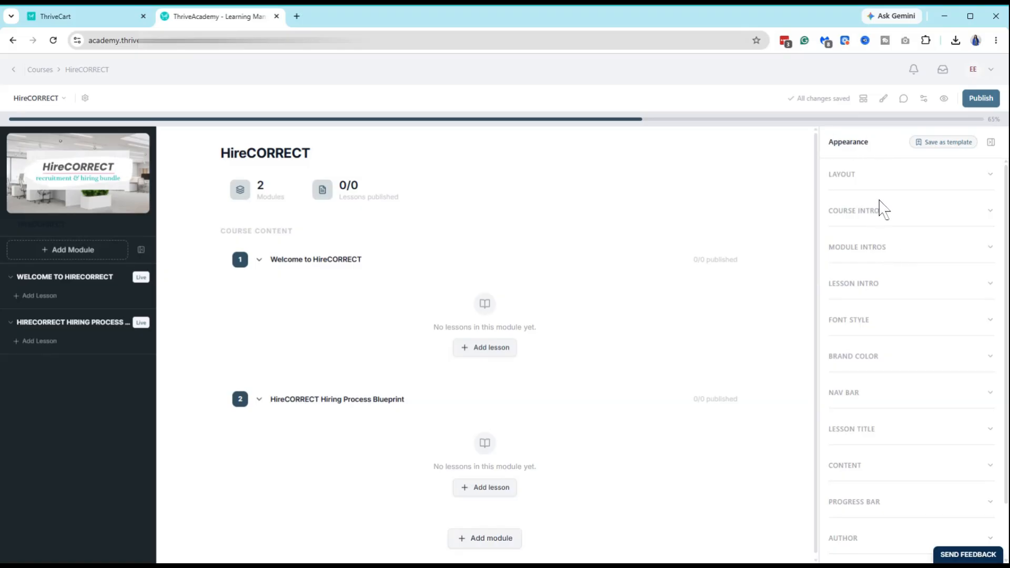
Open the live preview of the course intro and examine its available compositions in the appearance settings.
click(869, 213)
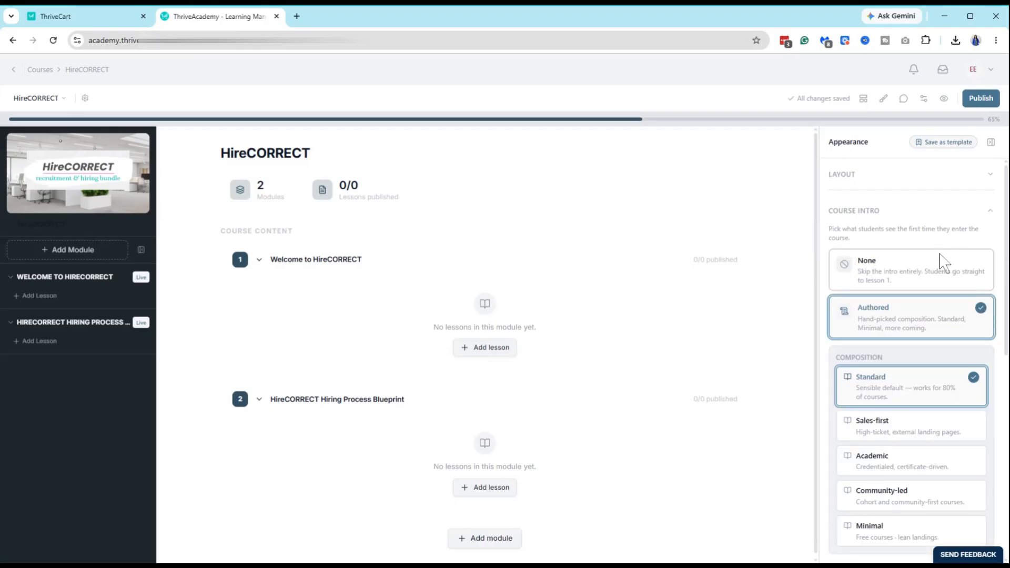
scroll(868, 252, down, 7)
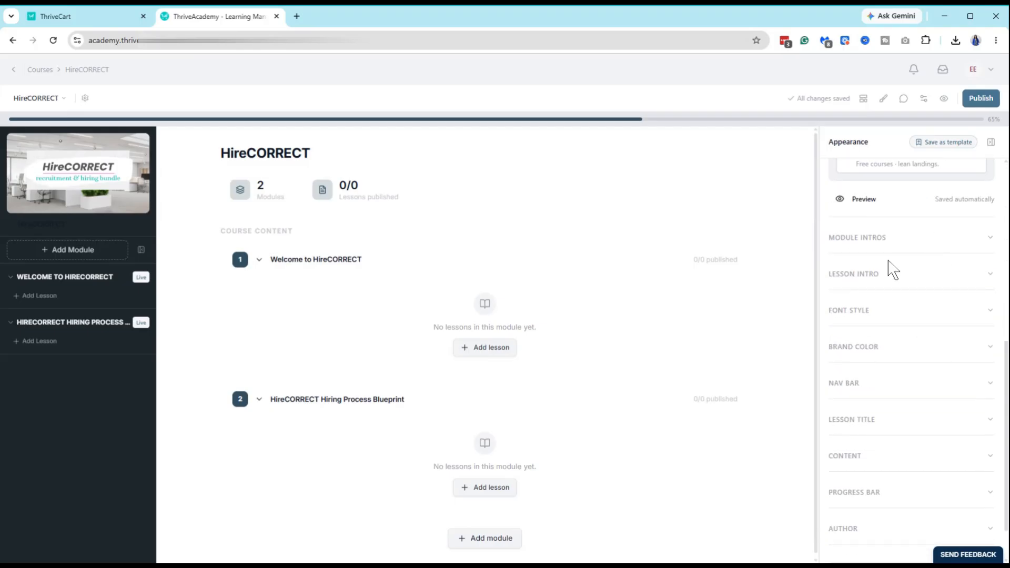
click(857, 205)
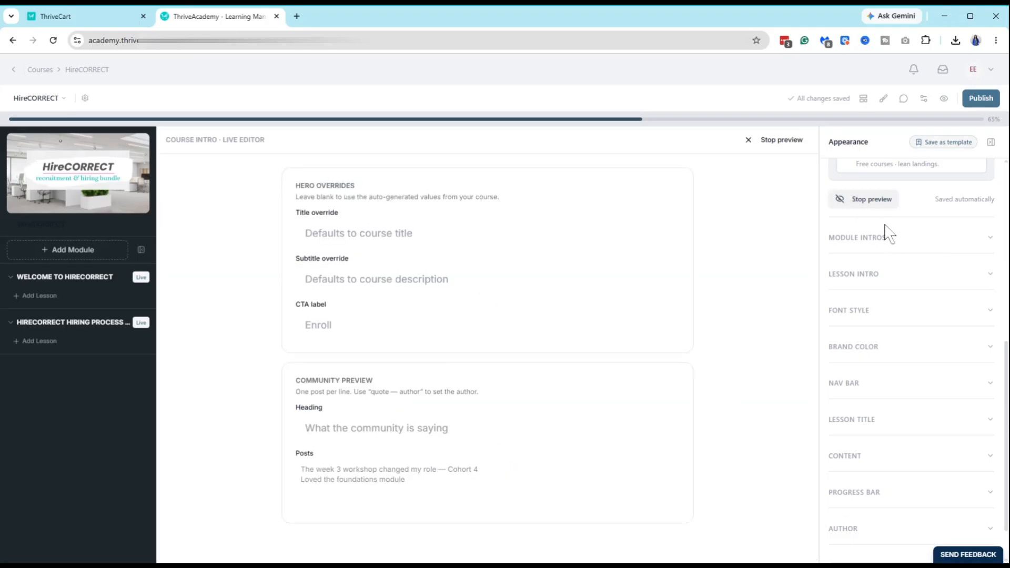
scroll(889, 242, up, 2)
scroll(889, 245, up, 5)
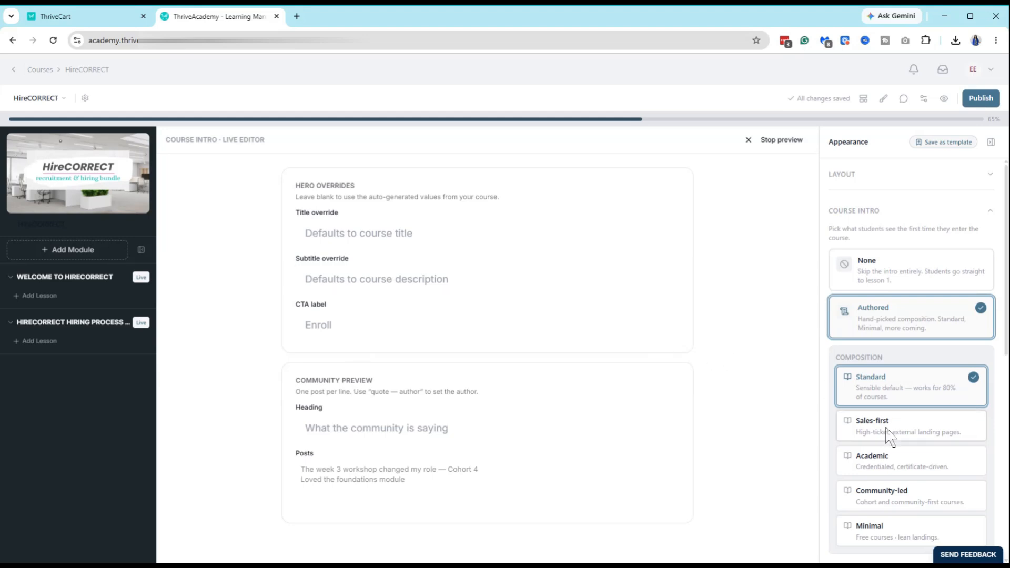
Try the Sales-first composition for the course intro and review its hero, testimonial and pricing fields.
scroll(896, 413, down, 2)
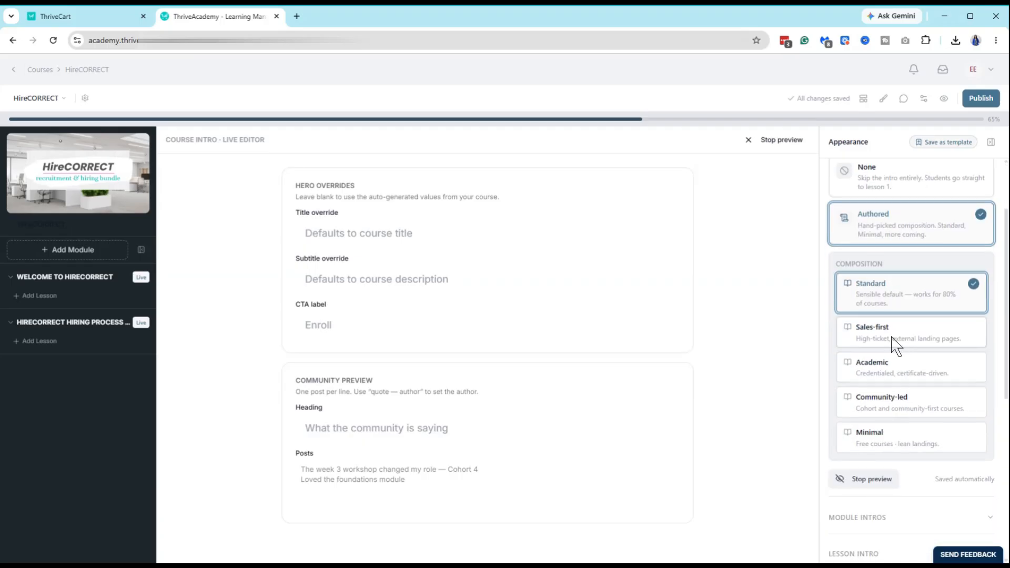
click(896, 345)
scroll(768, 355, down, 2)
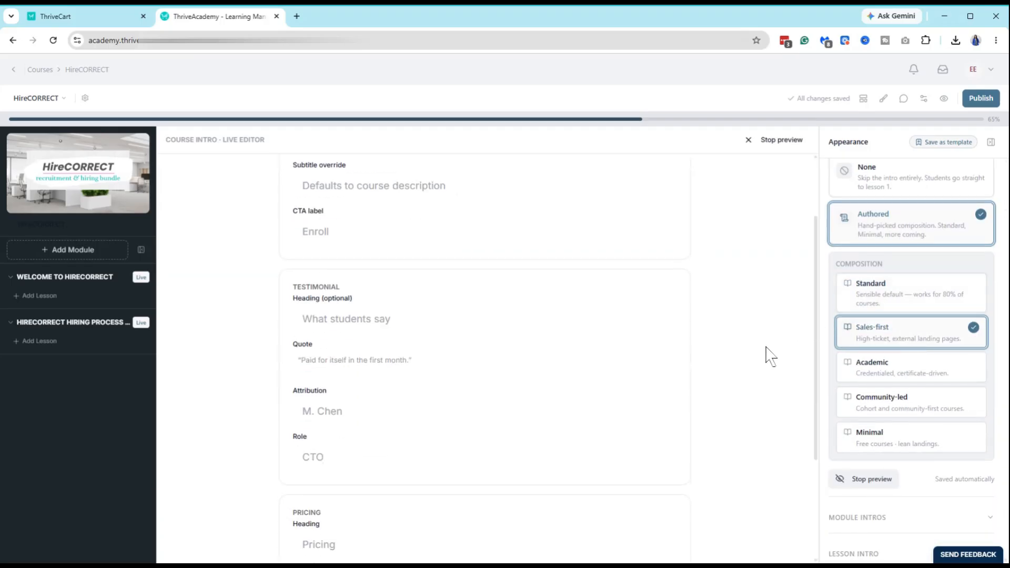
scroll(481, 418, down, 2)
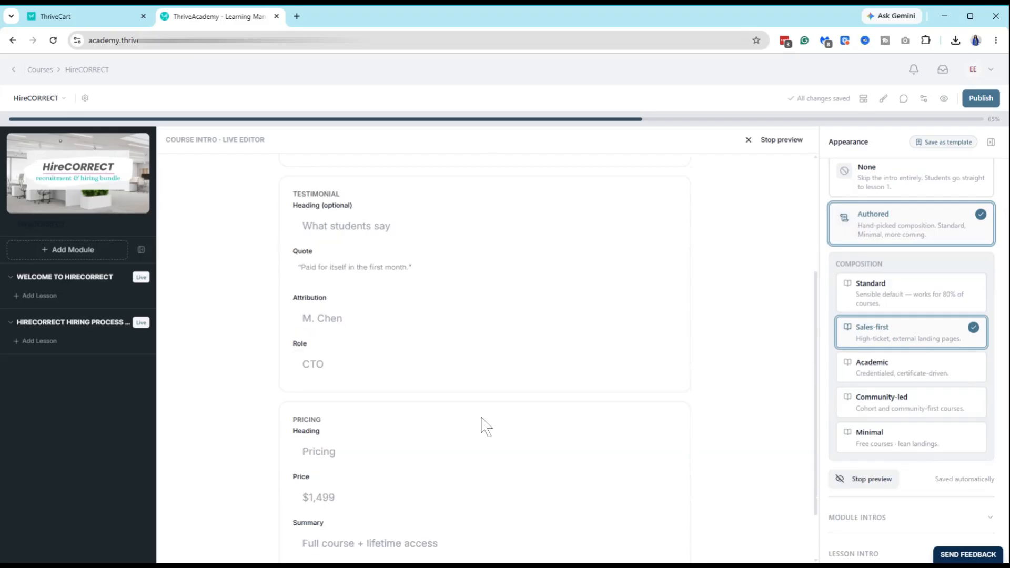
scroll(482, 415, up, 4)
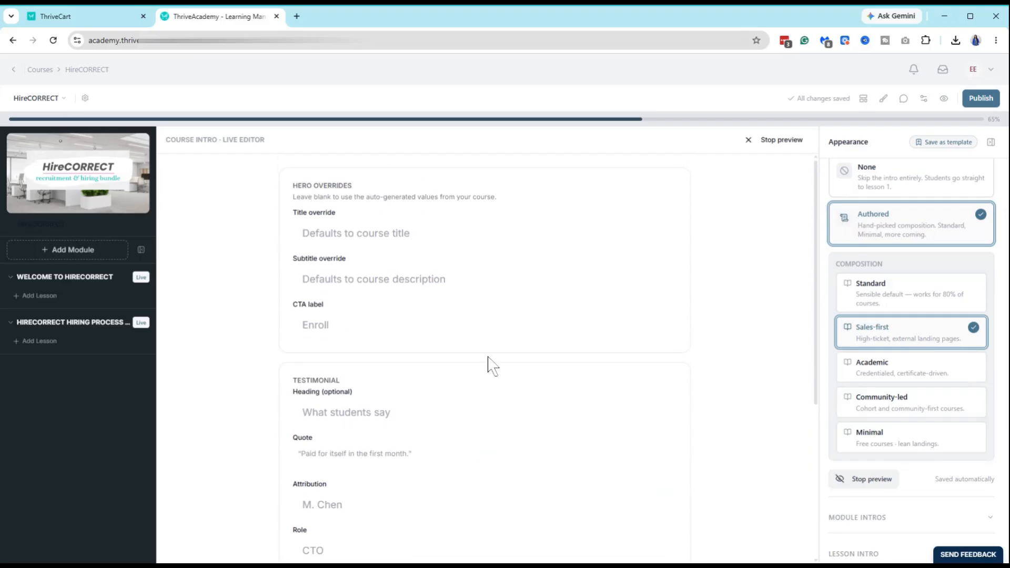
scroll(487, 363, down, 2)
scroll(385, 432, down, 2)
scroll(383, 429, down, 2)
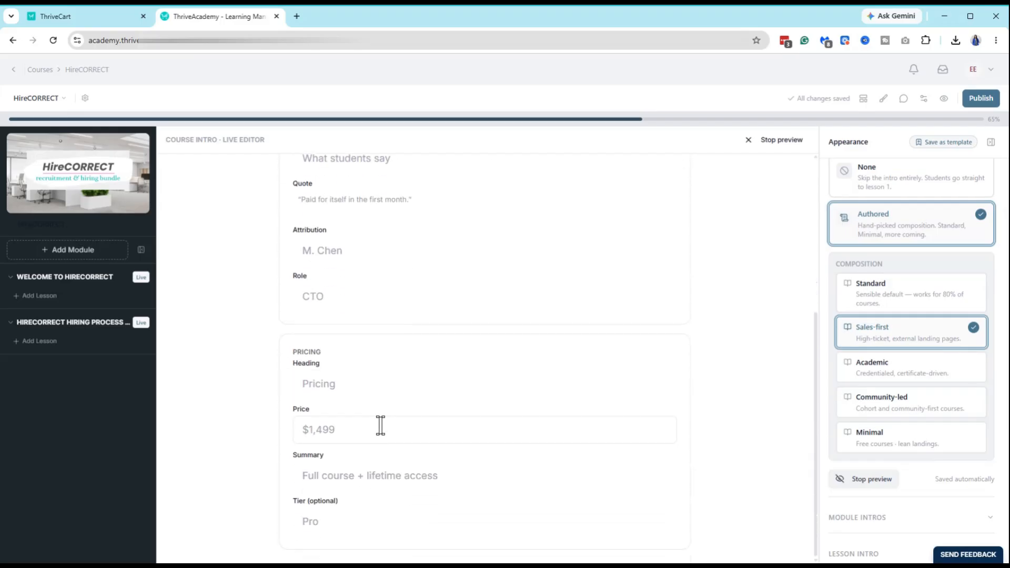
Try the Academic, Community-led and Minimal compositions for the course intro, reviewing the fields each one offers.
click(908, 379)
scroll(514, 332, up, 3)
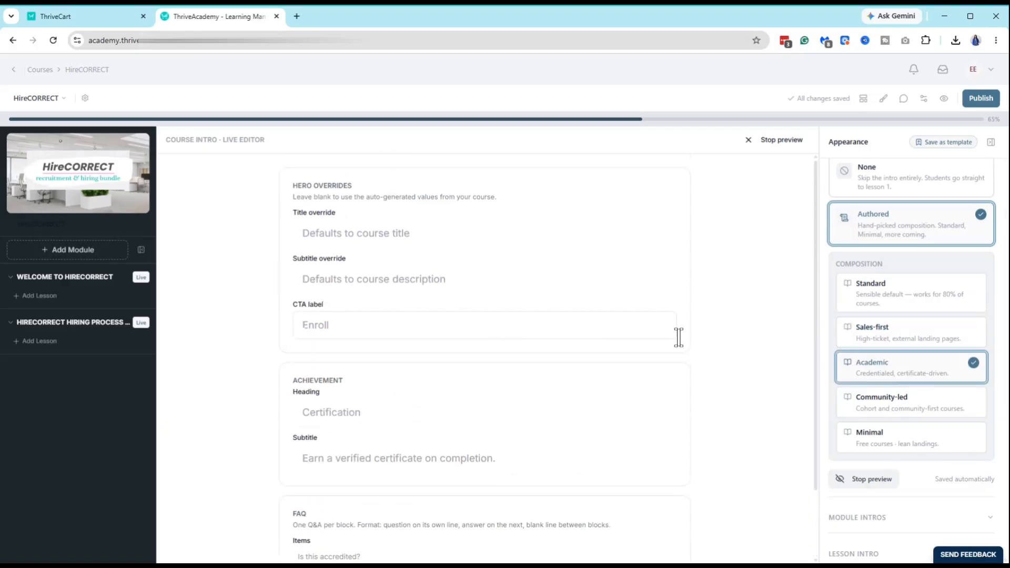
click(889, 406)
scroll(526, 286, down, 5)
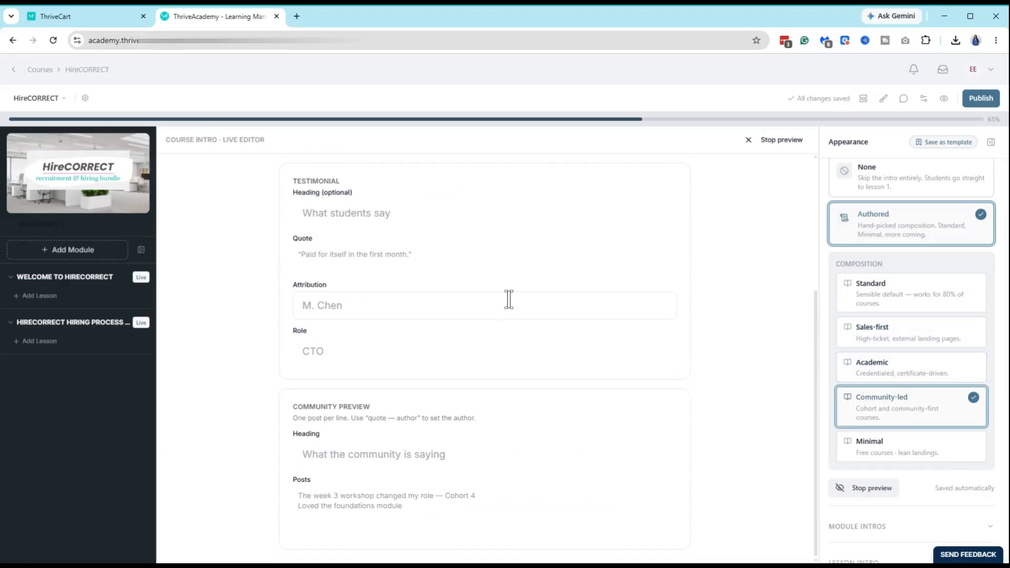
scroll(755, 304, up, 5)
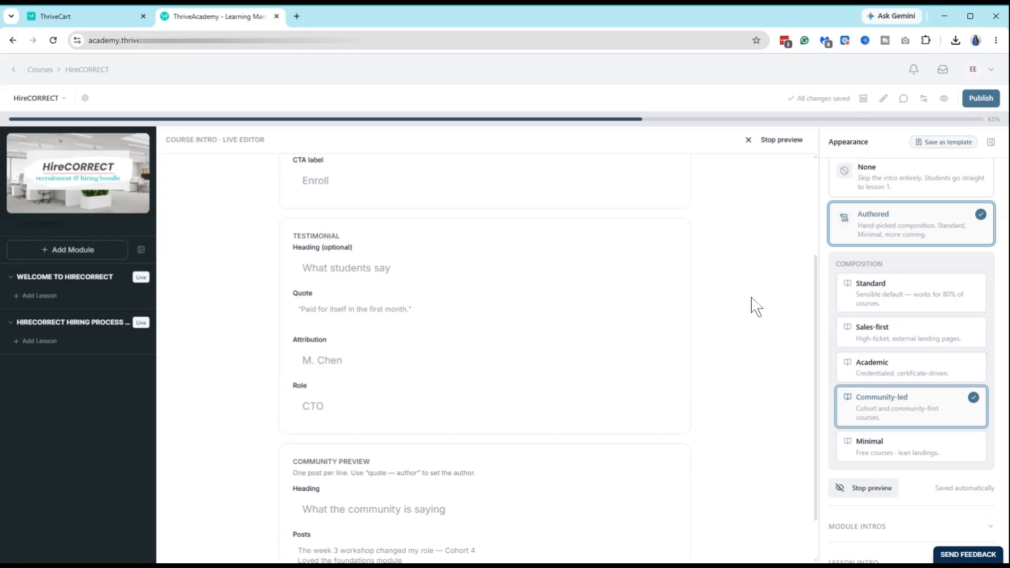
click(903, 456)
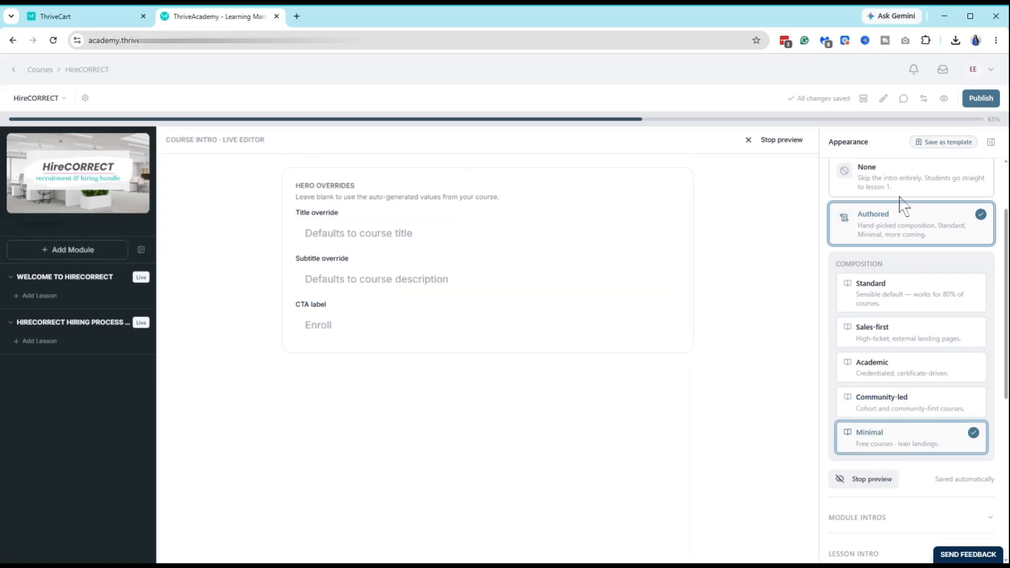
Set the course intro to None so students go straight to lesson 1, and collapse its settings.
scroll(868, 247, up, 2)
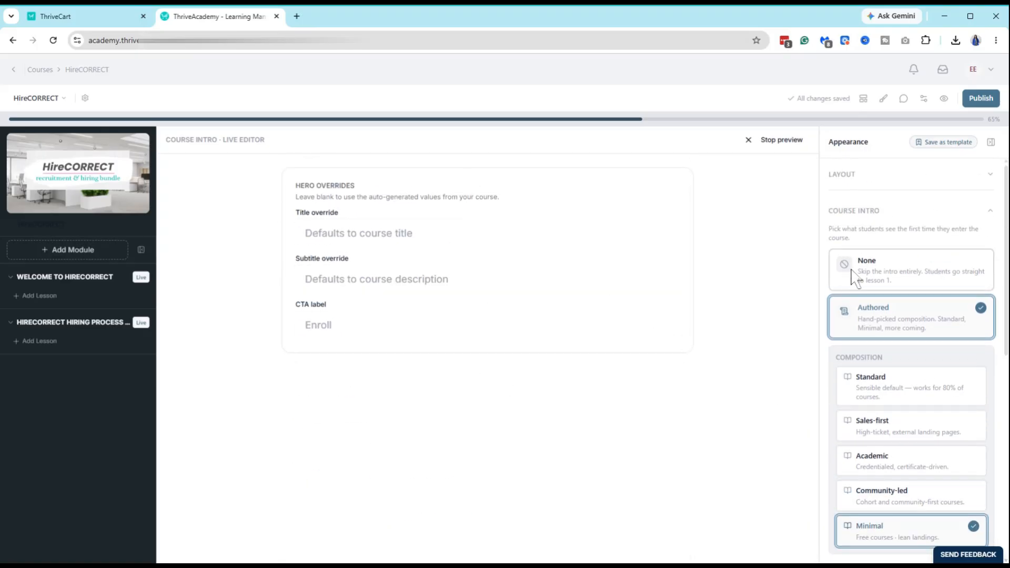
click(884, 272)
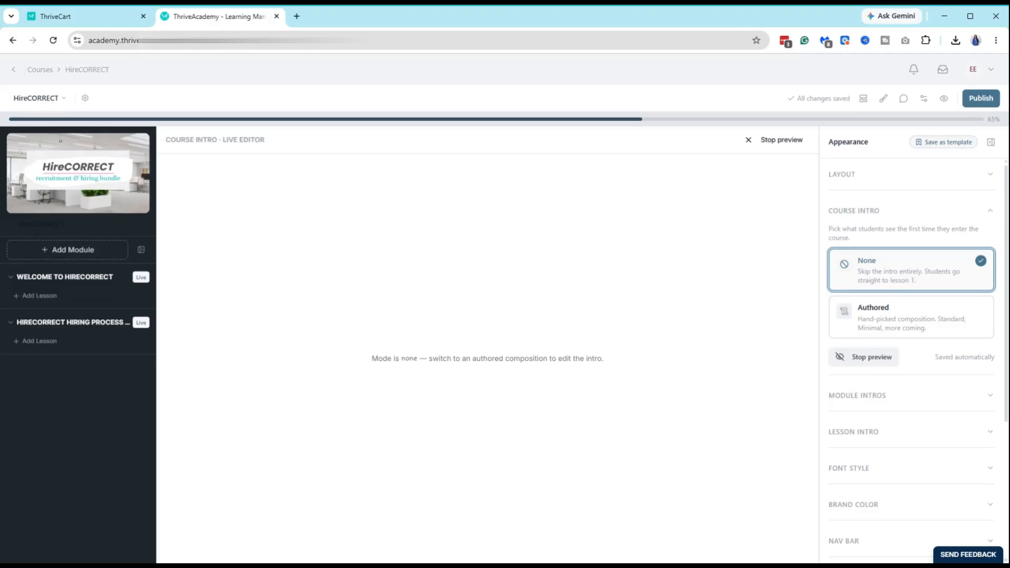
click(990, 213)
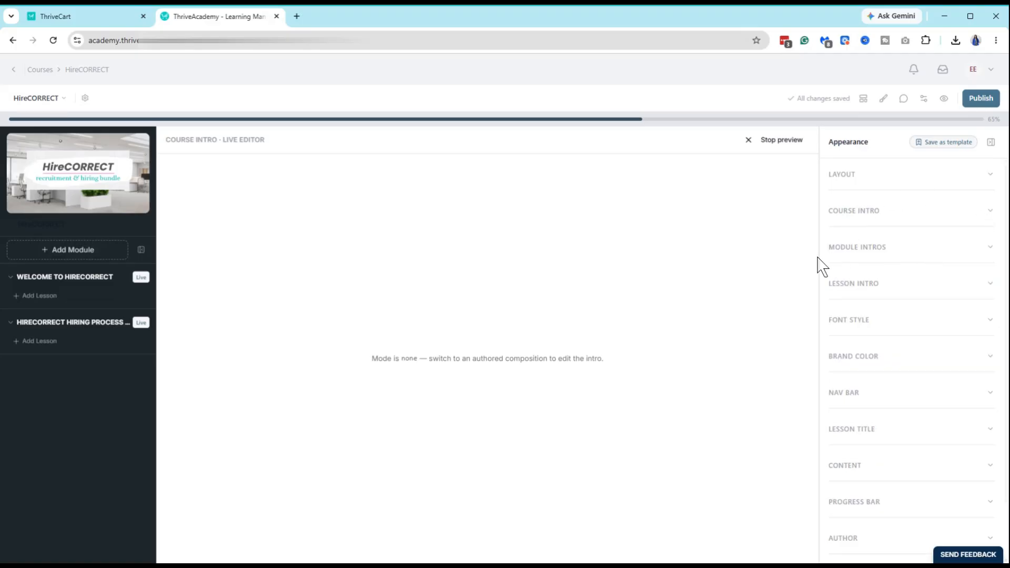
Set the module intro for "Welcome to HireCORRECT" to Authored and open its live preview.
click(889, 255)
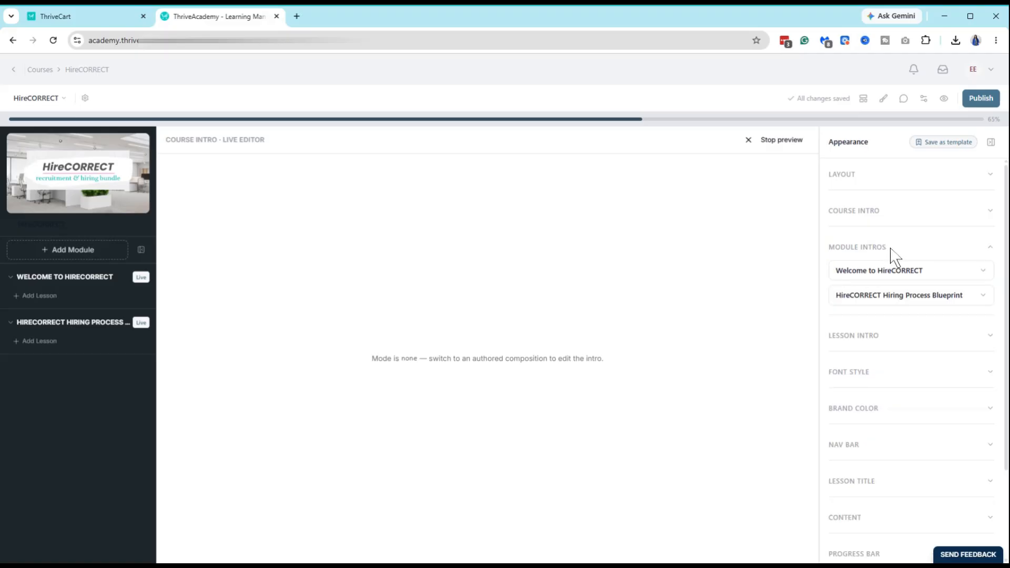
click(921, 277)
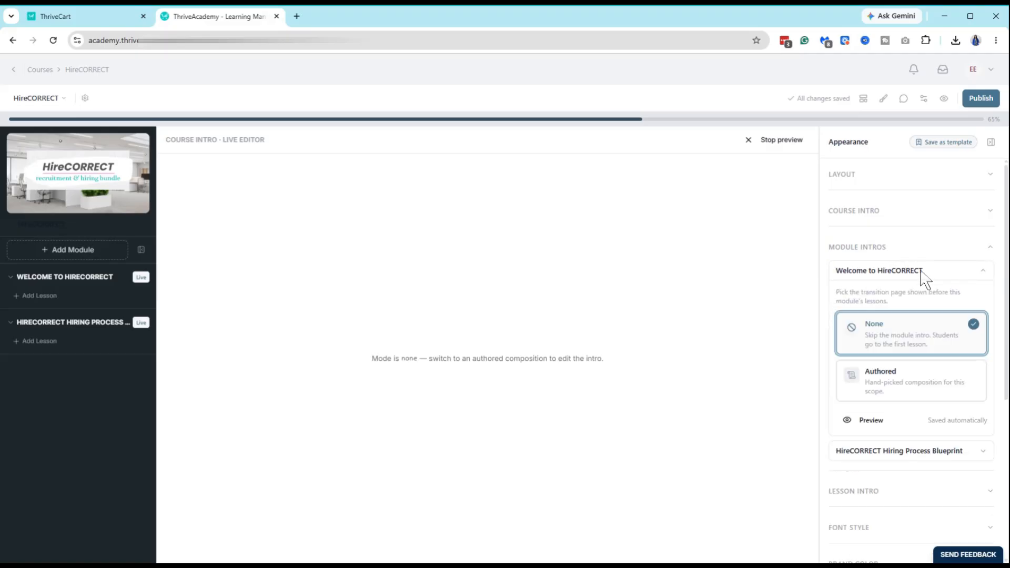
click(888, 387)
scroll(900, 316, down, 6)
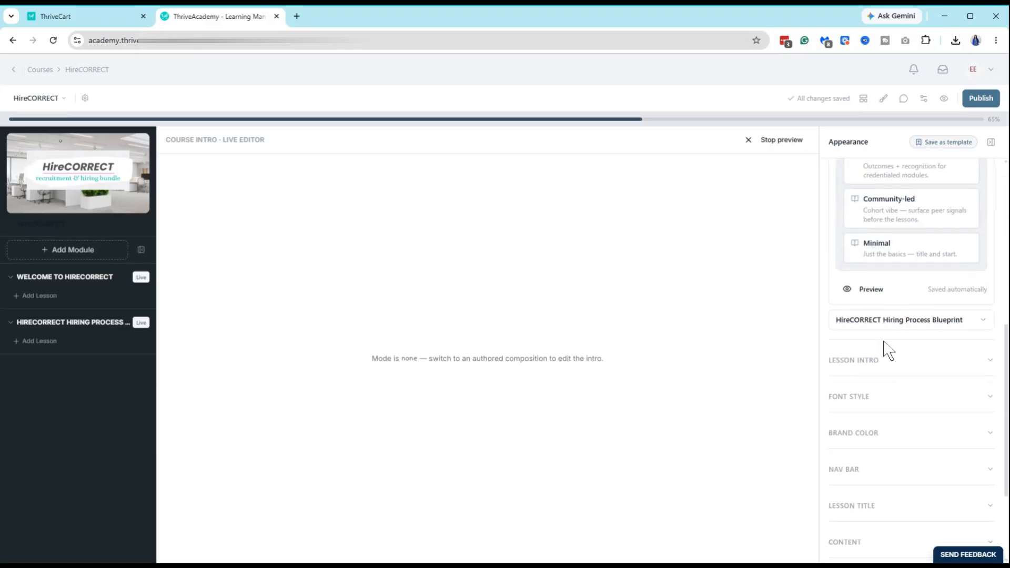
click(869, 290)
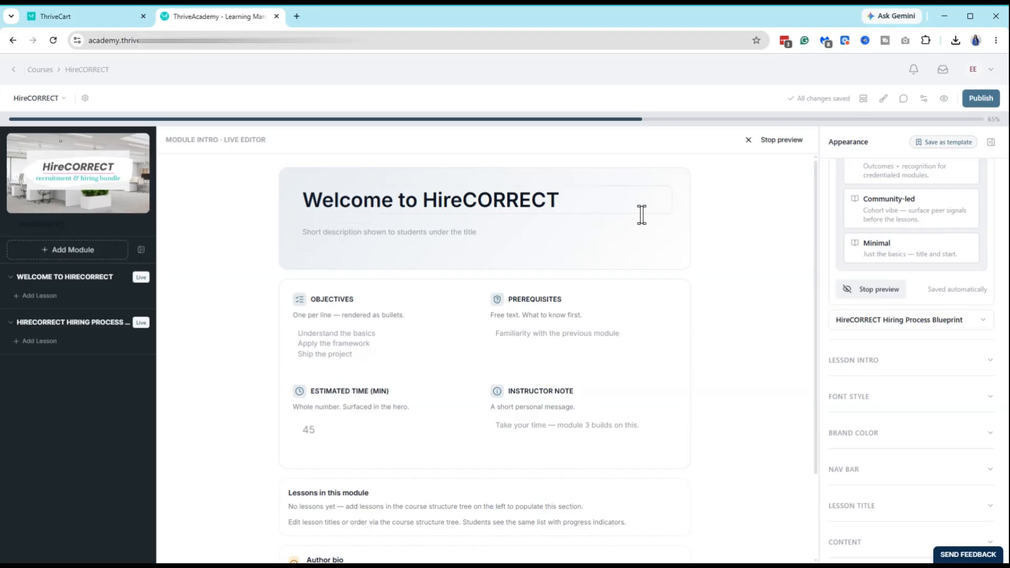
Examine the welcome module intro's editable sections, author bio block and available compositions.
scroll(632, 275, down, 3)
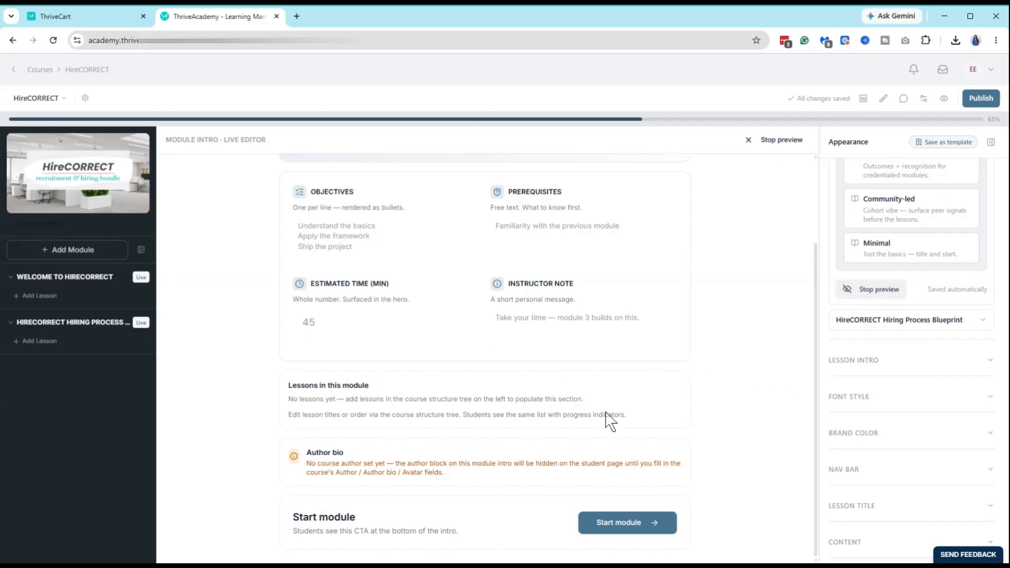
scroll(495, 298, up, 2)
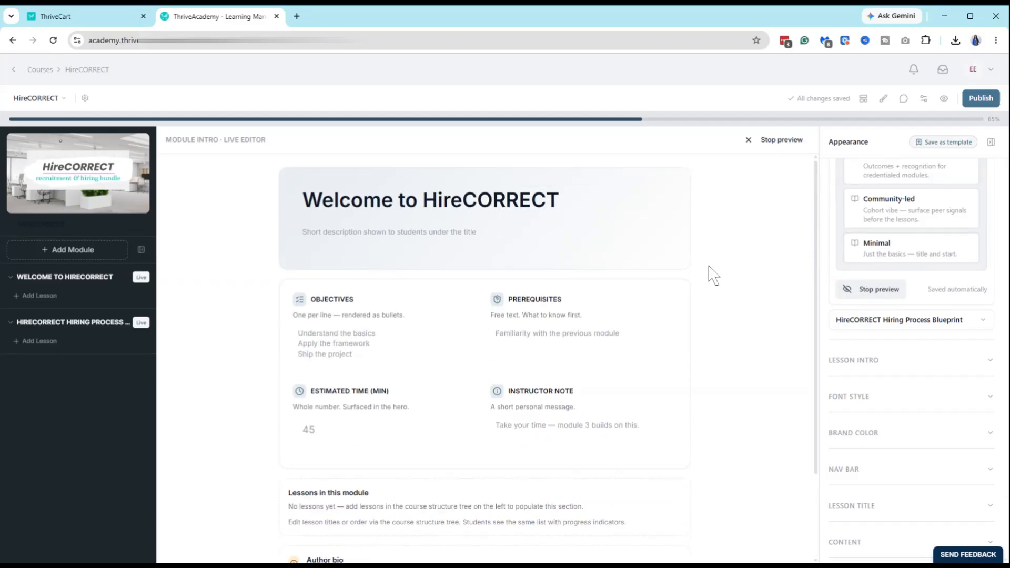
scroll(921, 266, up, 5)
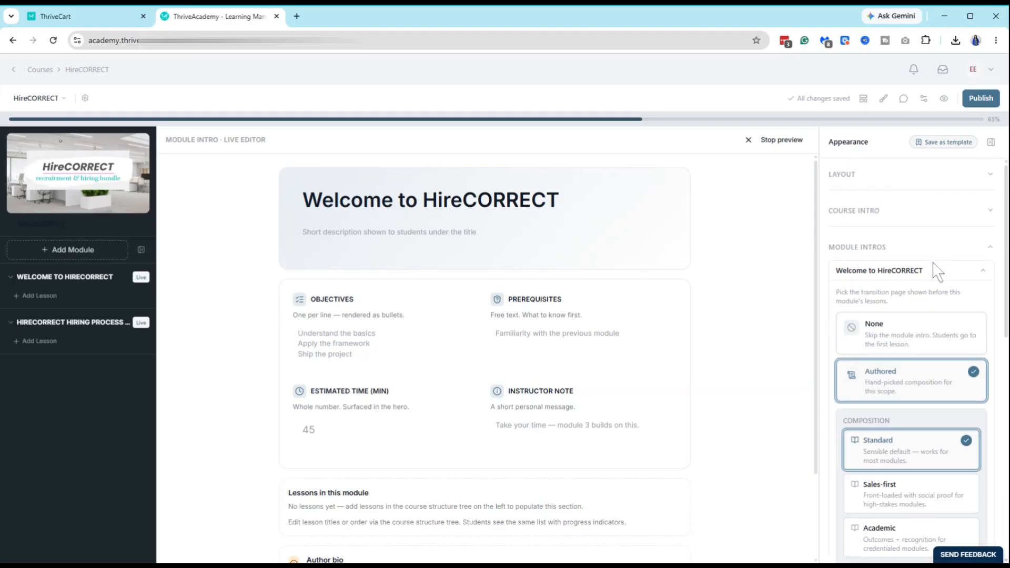
scroll(931, 258, down, 2)
scroll(915, 242, down, 2)
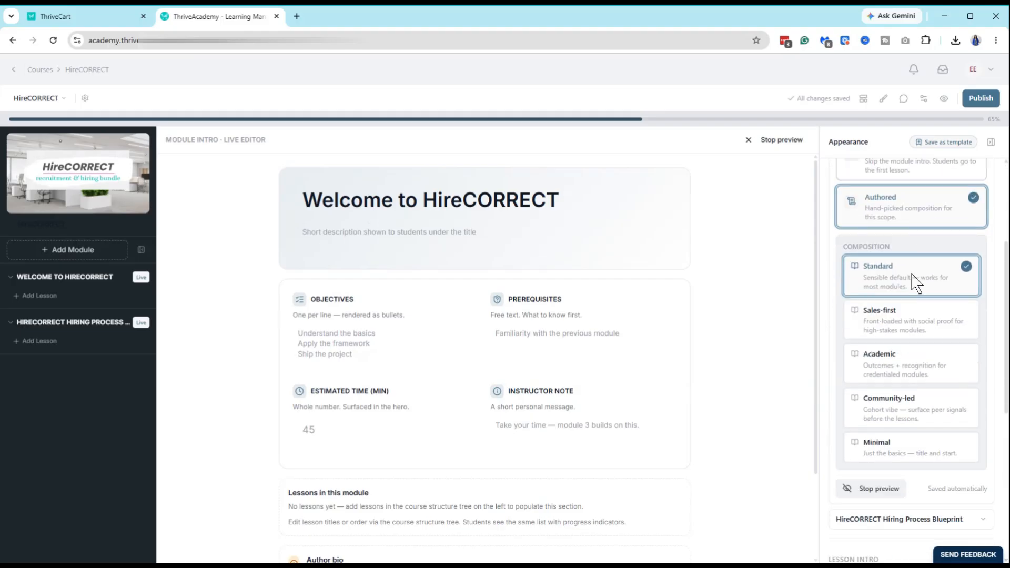
scroll(876, 293, down, 4)
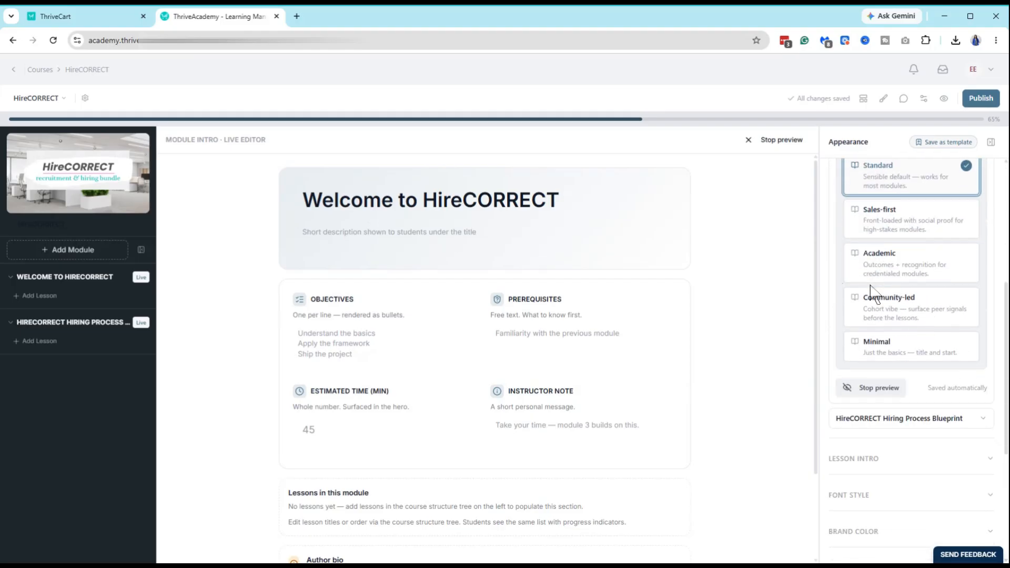
Turn on the author info for the course and enter the author's full name.
scroll(880, 394, down, 2)
scroll(883, 377, down, 1)
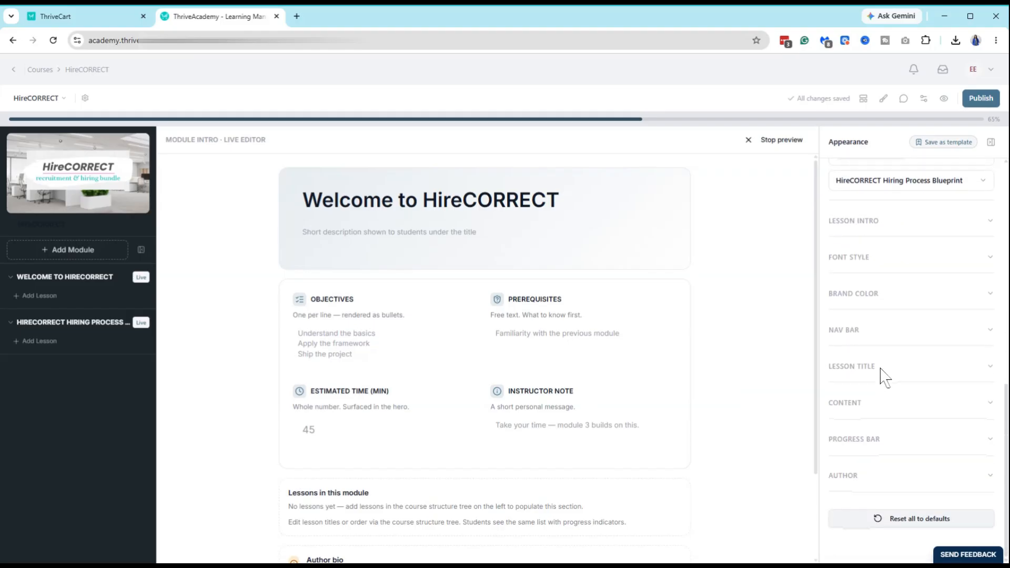
click(957, 481)
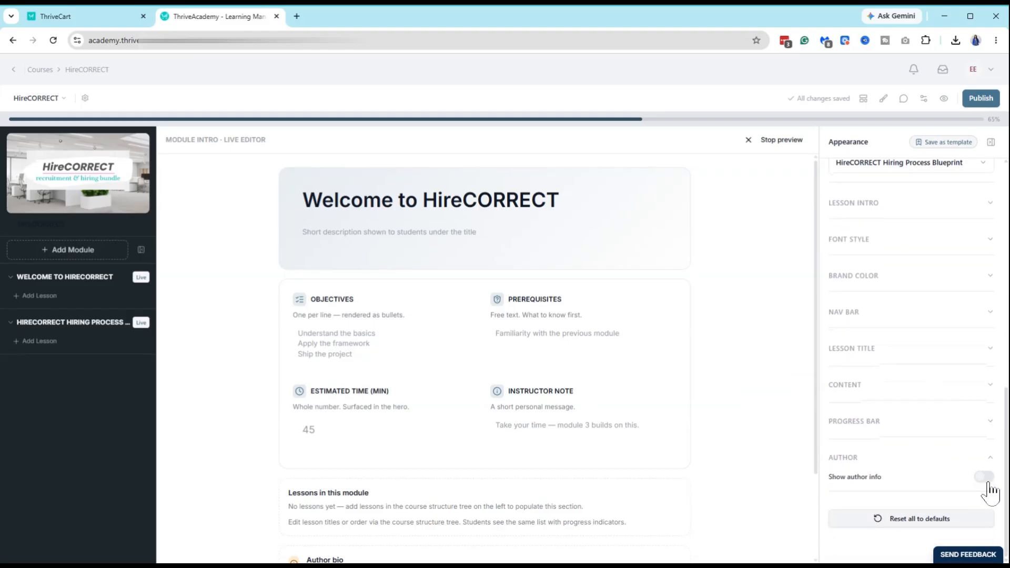
click(984, 477)
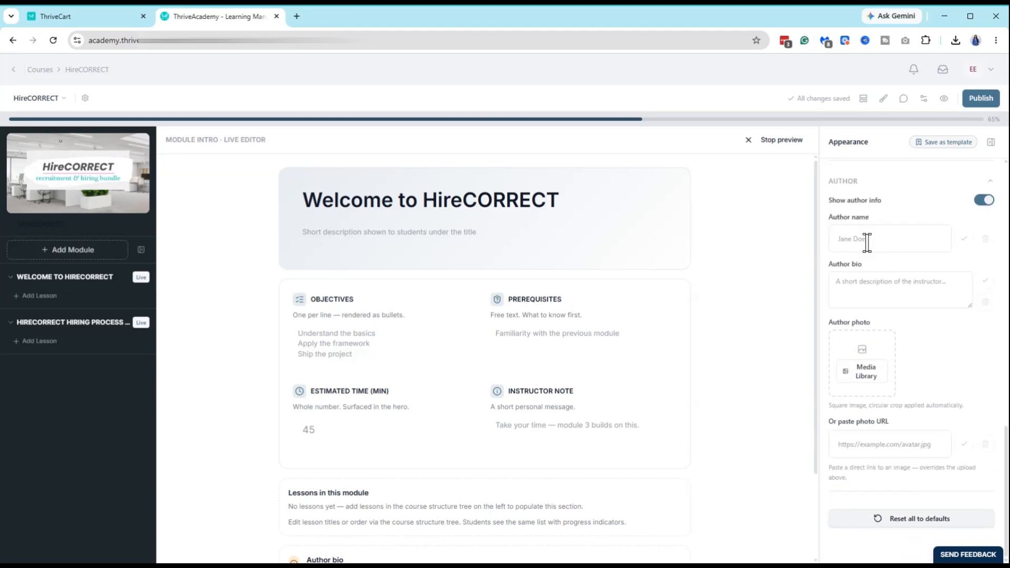
click(865, 242)
text(Ebony )
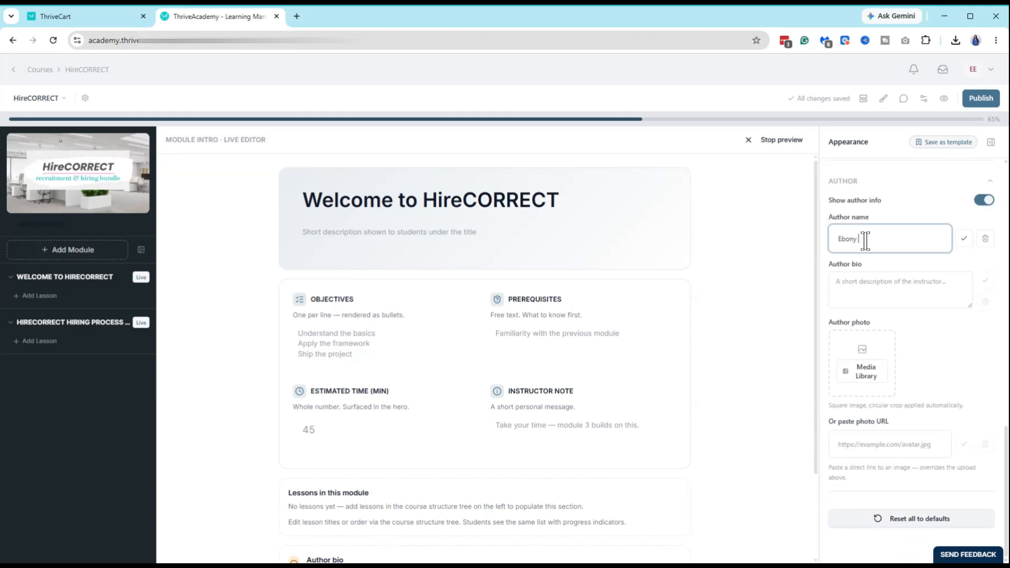
text(Evaughn)
Enter "Business Optimization Consultation" as the author bio, and save both the bio and the author name.
click(906, 276)
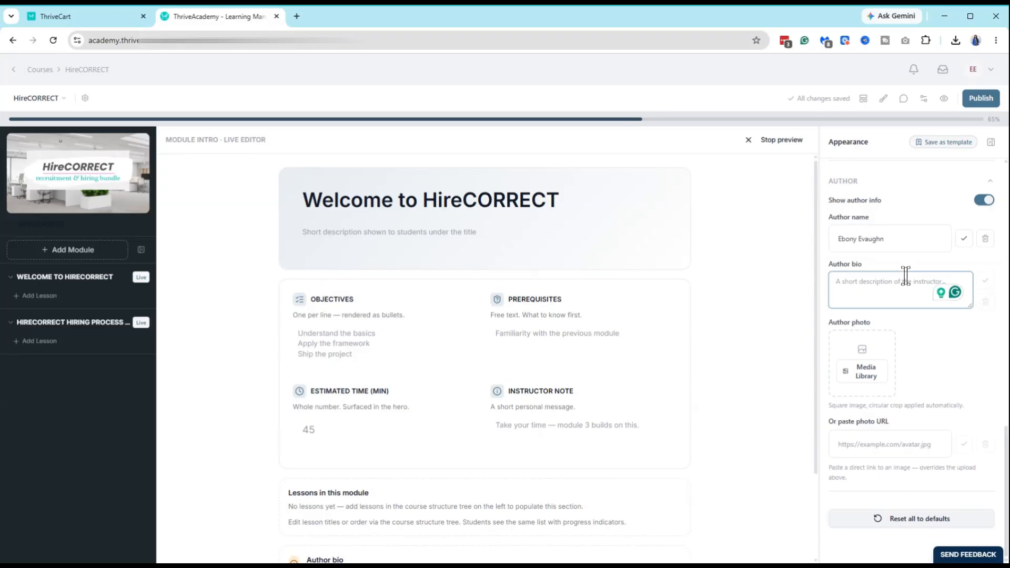
text(Business)
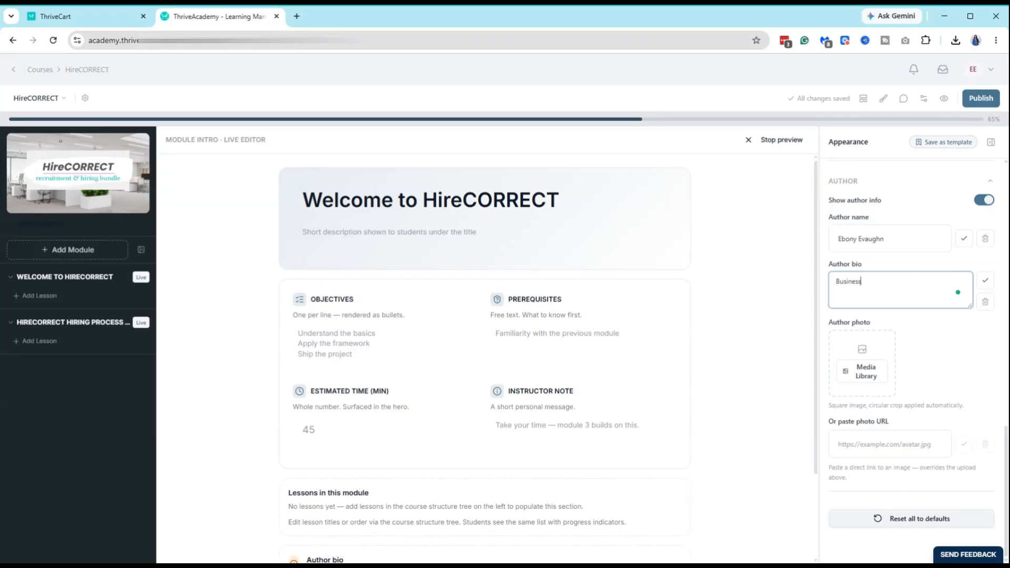
text( Optimization Consultation)
click(984, 282)
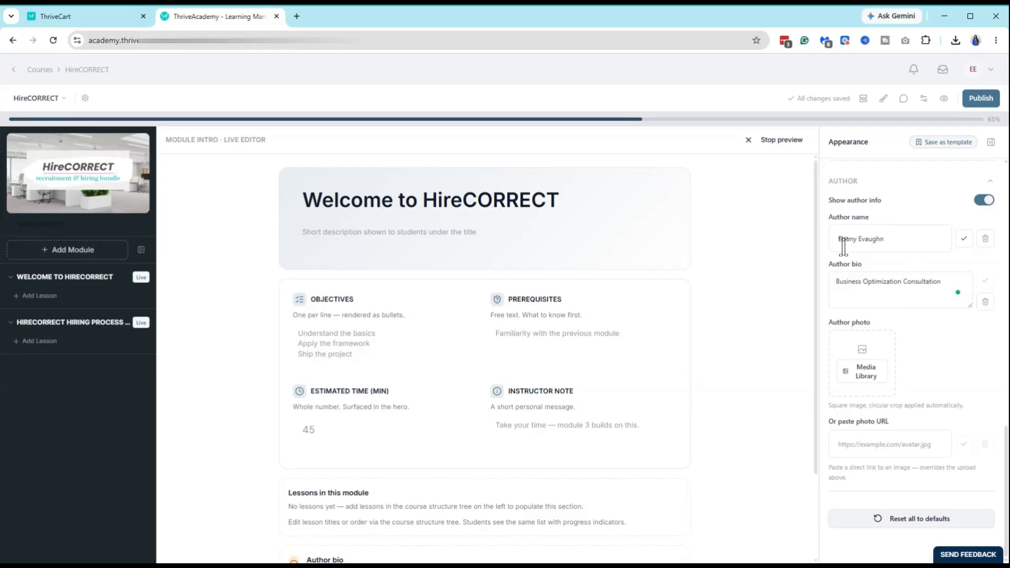
click(965, 241)
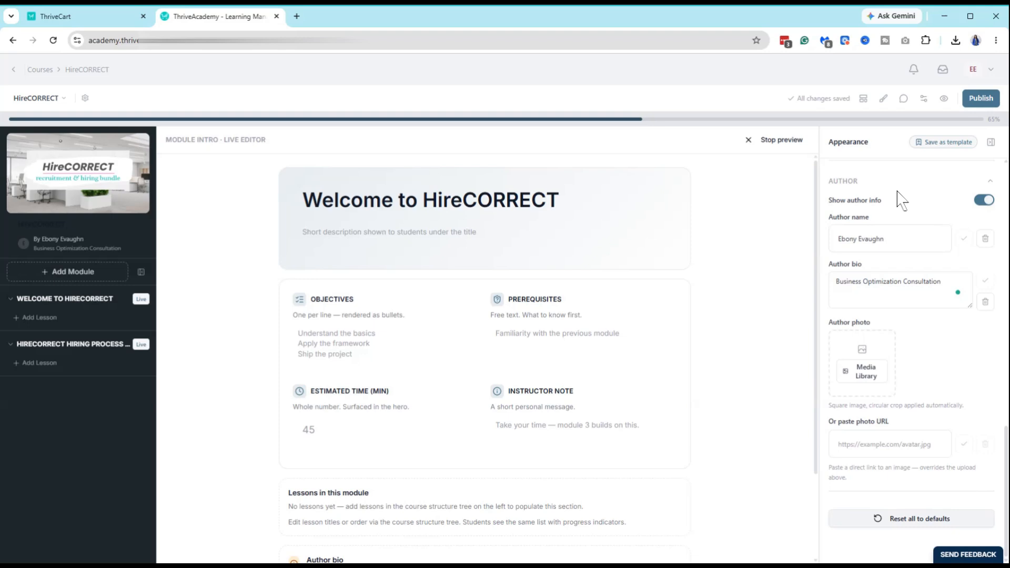
Set the author photo to the portrait image from the Brand Kit folder of the media library.
click(859, 372)
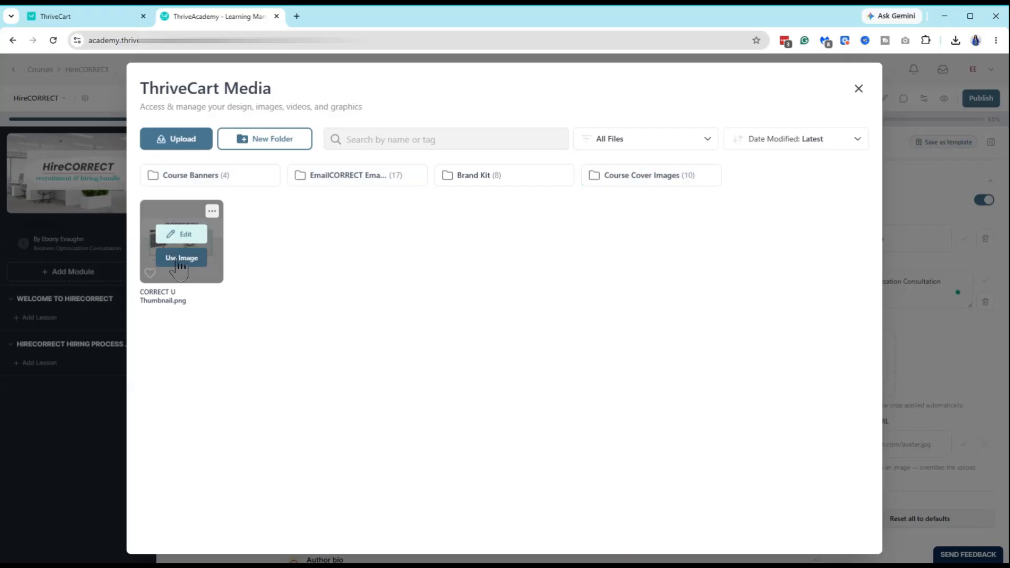
click(516, 181)
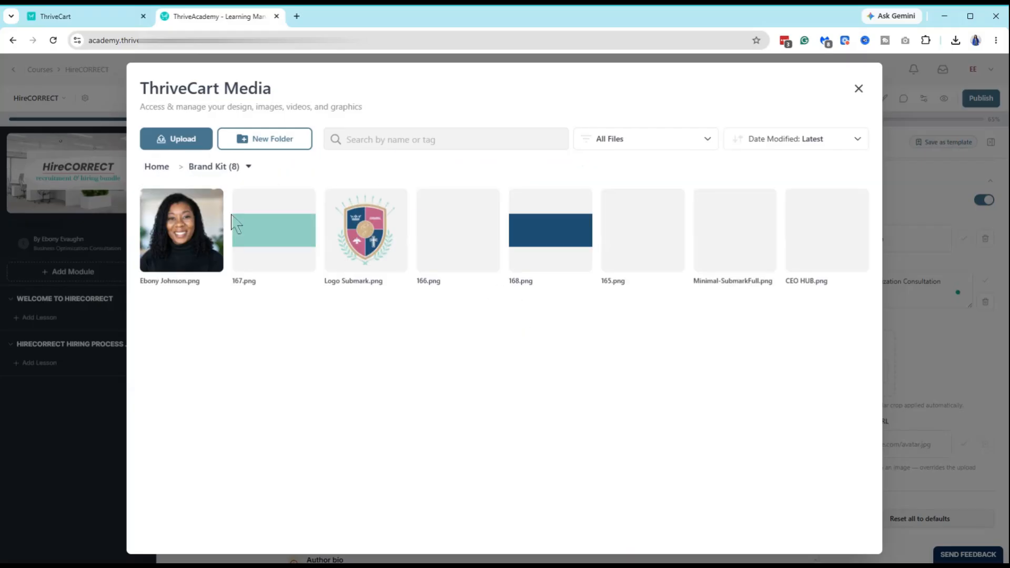
click(181, 246)
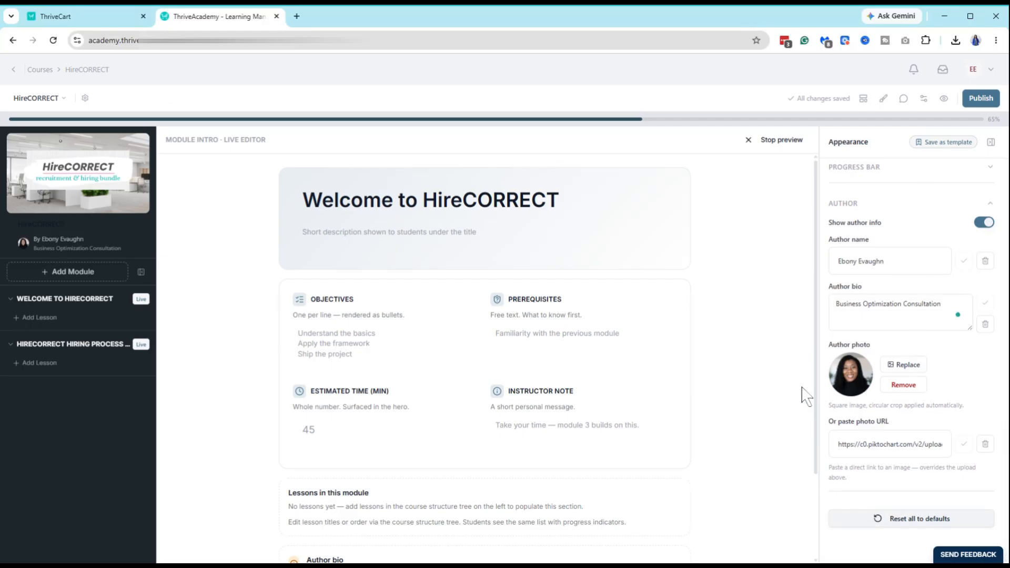
Check the author bio block in the welcome module's intro preview, and stop the preview.
scroll(892, 197, up, 10)
scroll(893, 192, up, 3)
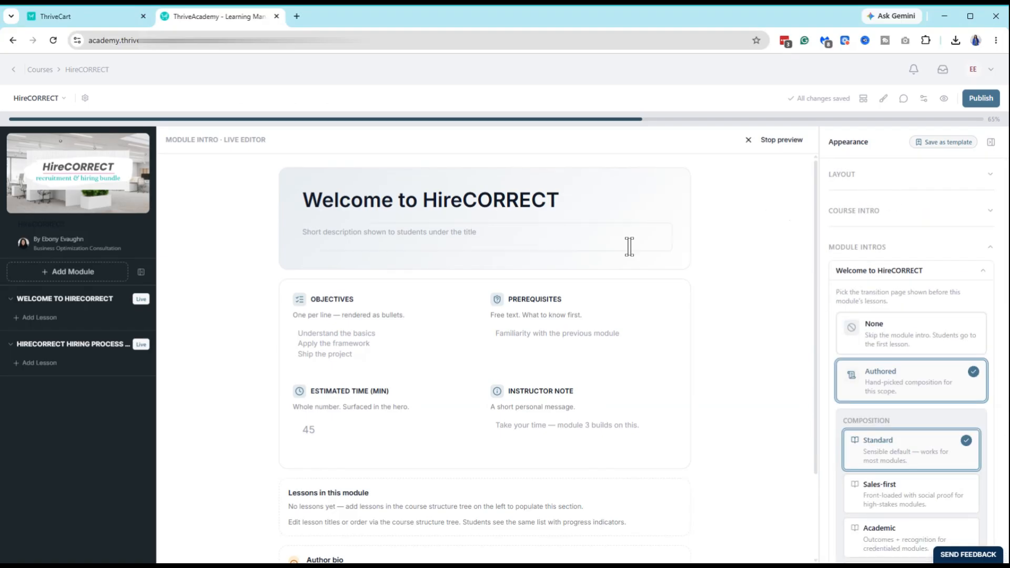
scroll(630, 246, down, 2)
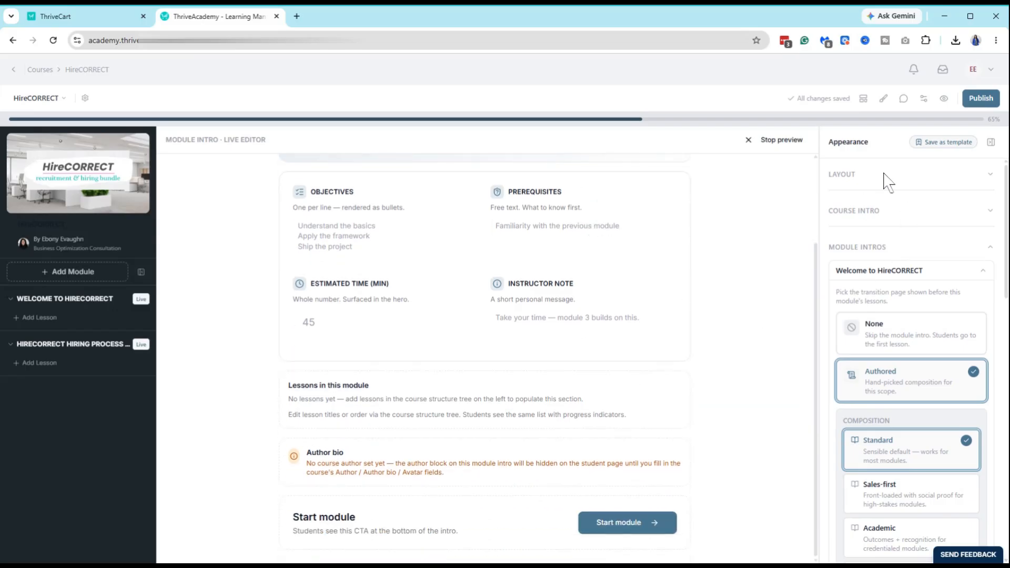
scroll(902, 287, down, 7)
scroll(897, 337, up, 7)
scroll(894, 389, down, 4)
click(874, 476)
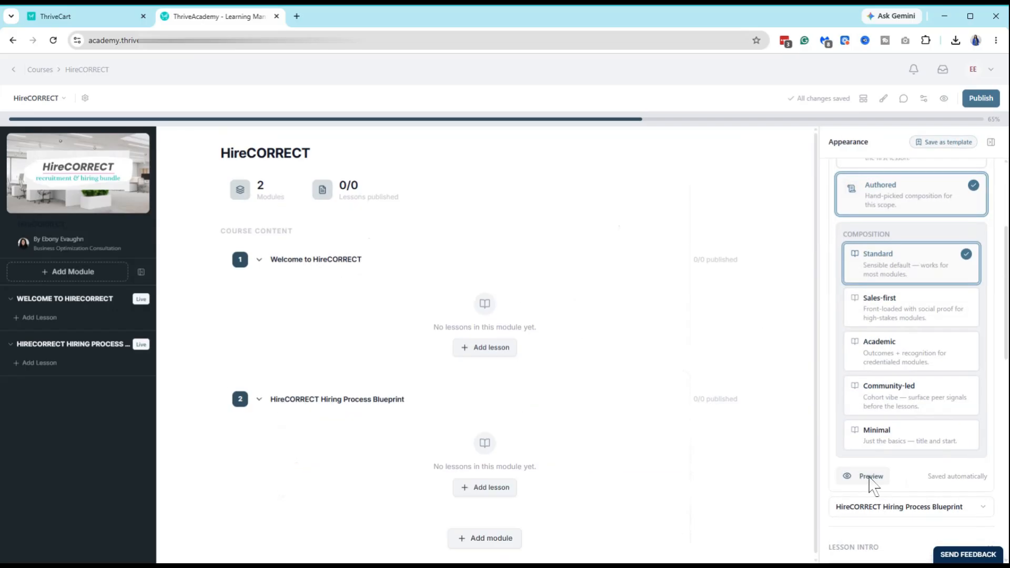
Preview the Welcome to HireCORRECT module intro again, and check the course's lesson intro settings.
click(870, 477)
scroll(610, 455, down, 2)
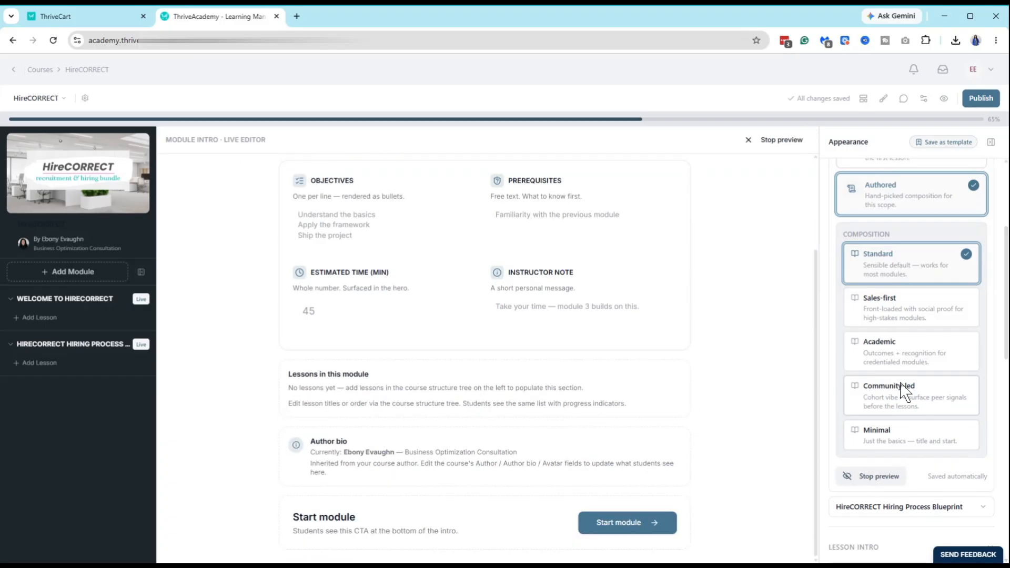
scroll(908, 390, up, 3)
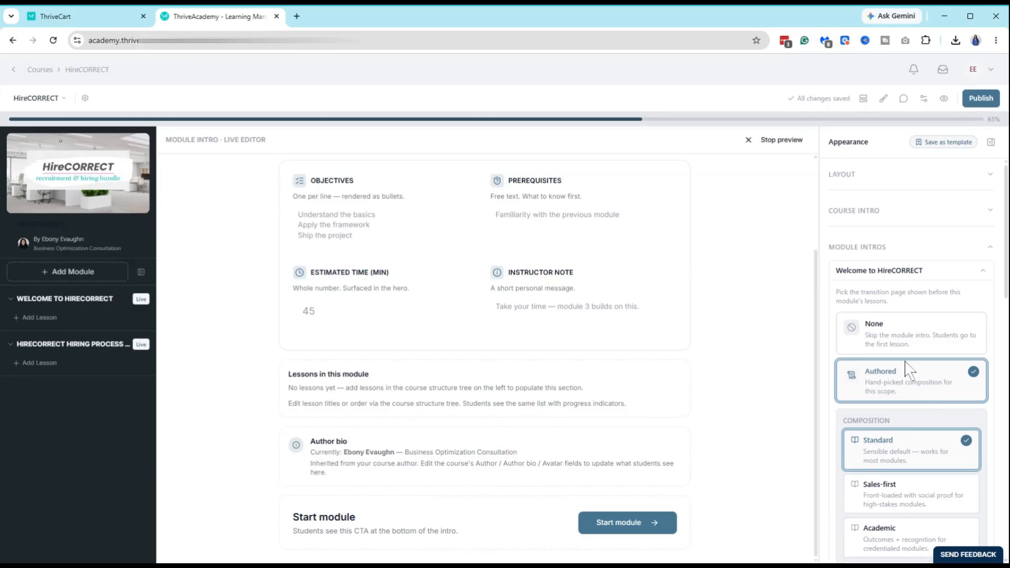
click(955, 277)
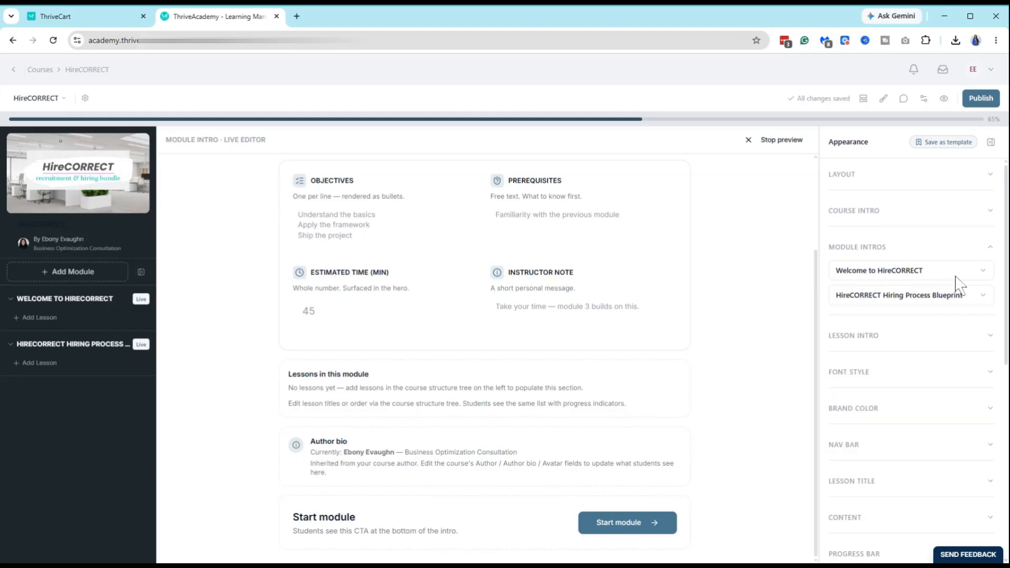
click(992, 251)
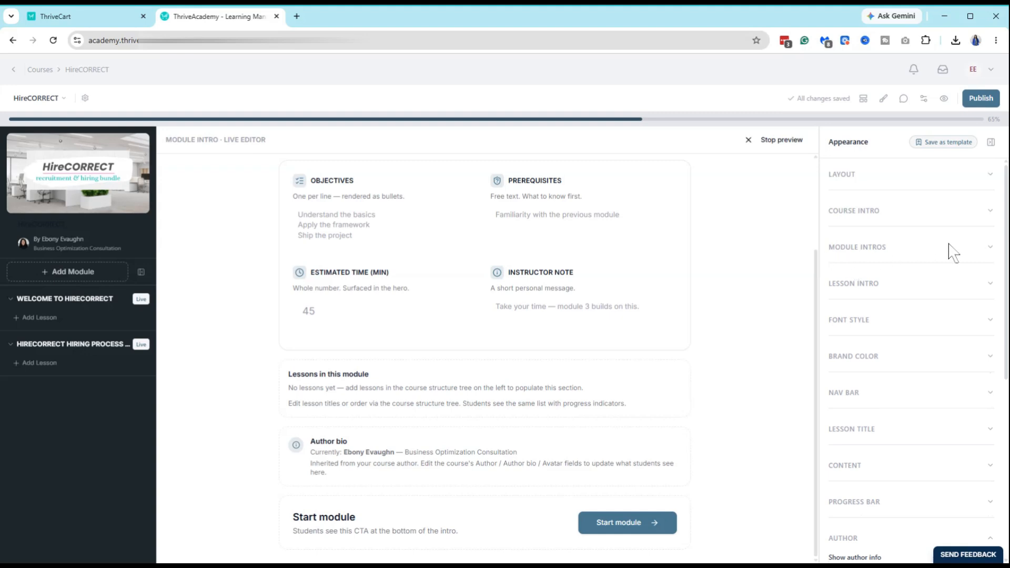
click(984, 285)
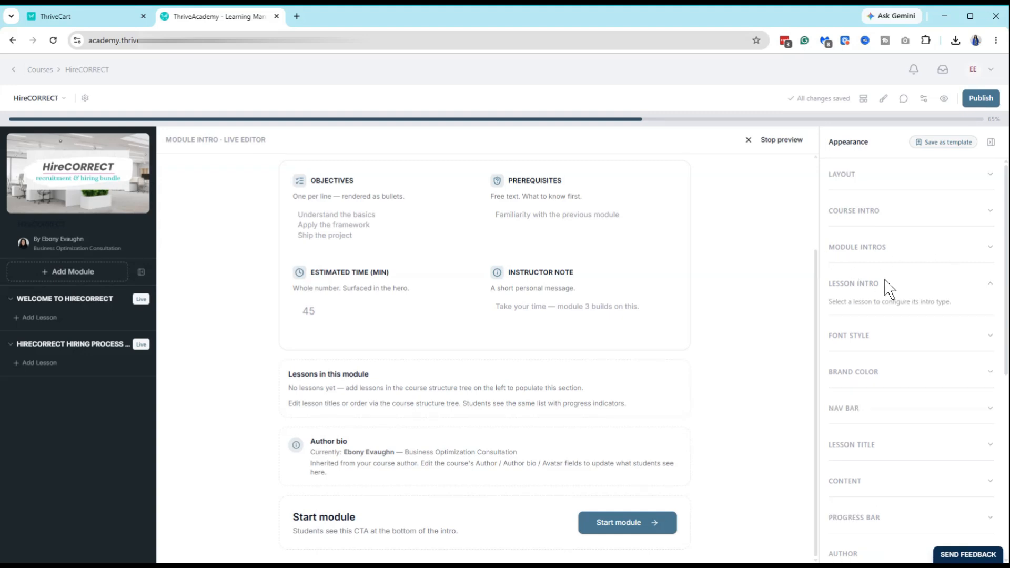
click(991, 288)
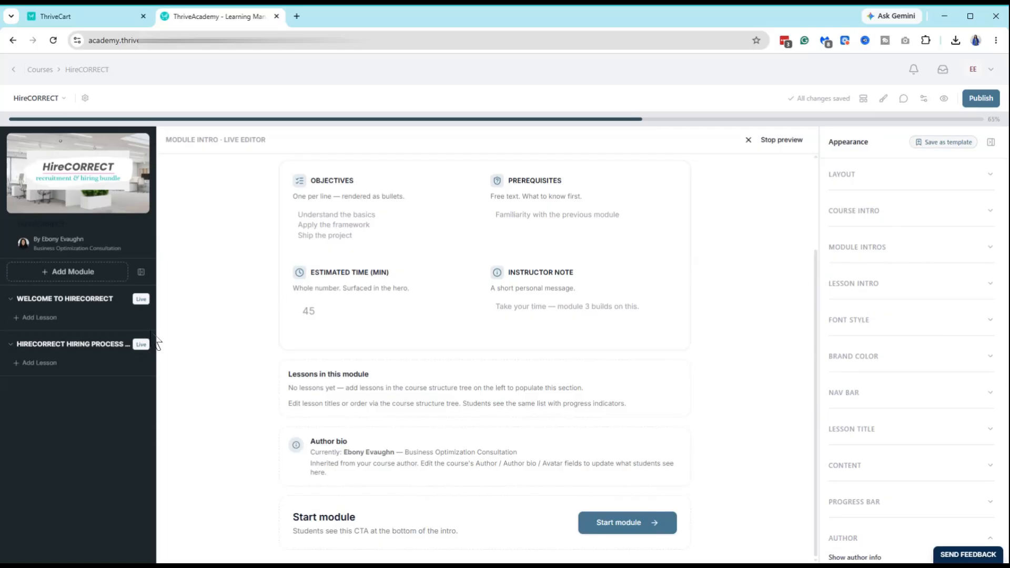
Try to add a video-centric lesson titled "Introduction" to the Welcome to HireCORRECT module.
click(41, 318)
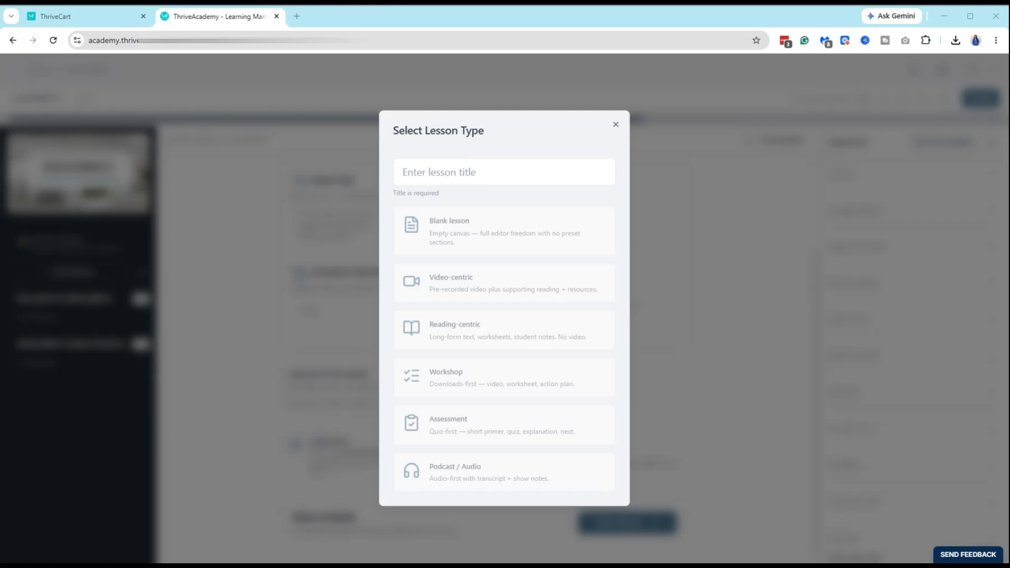
click(441, 173)
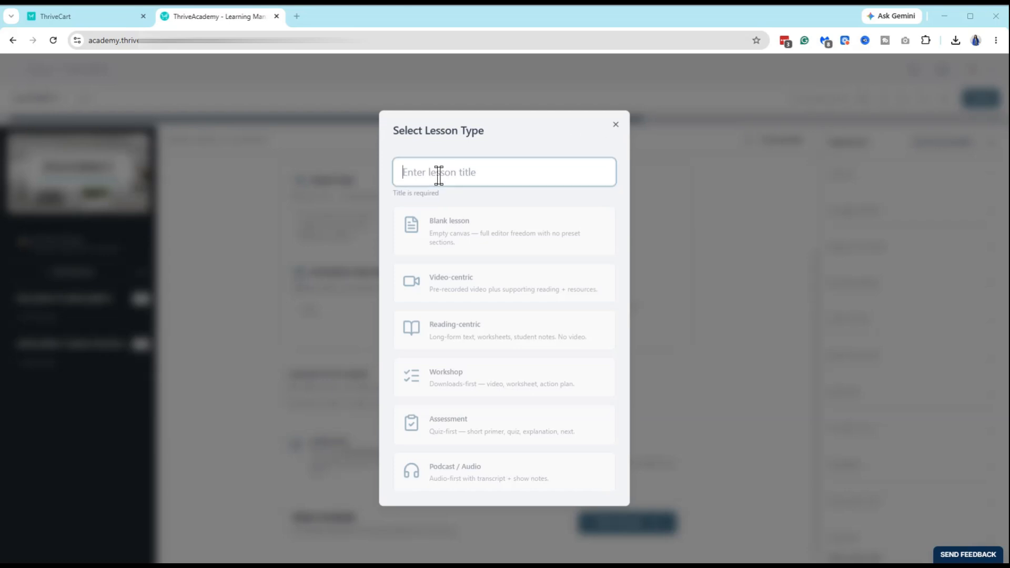
text(Introduction)
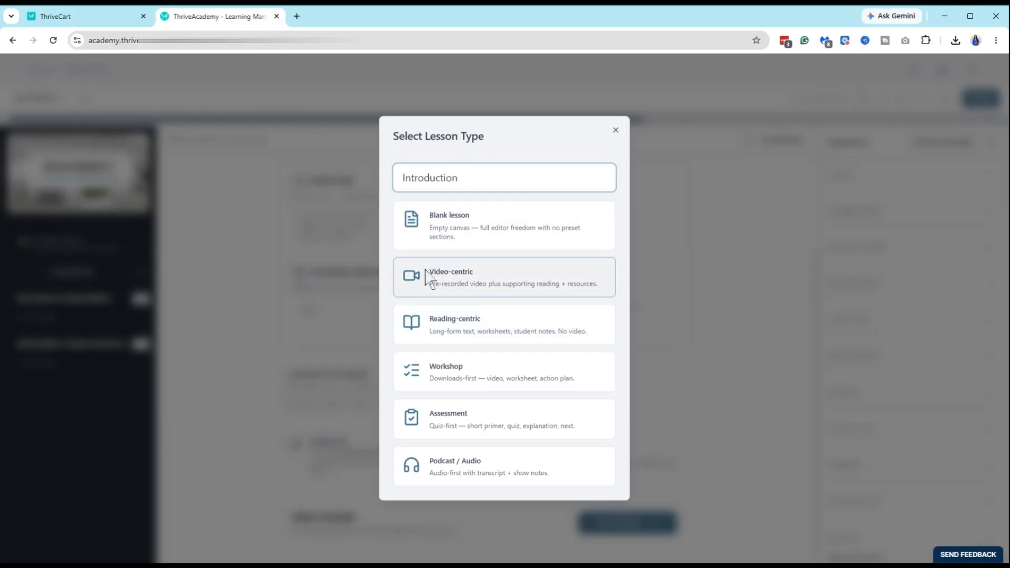
click(478, 283)
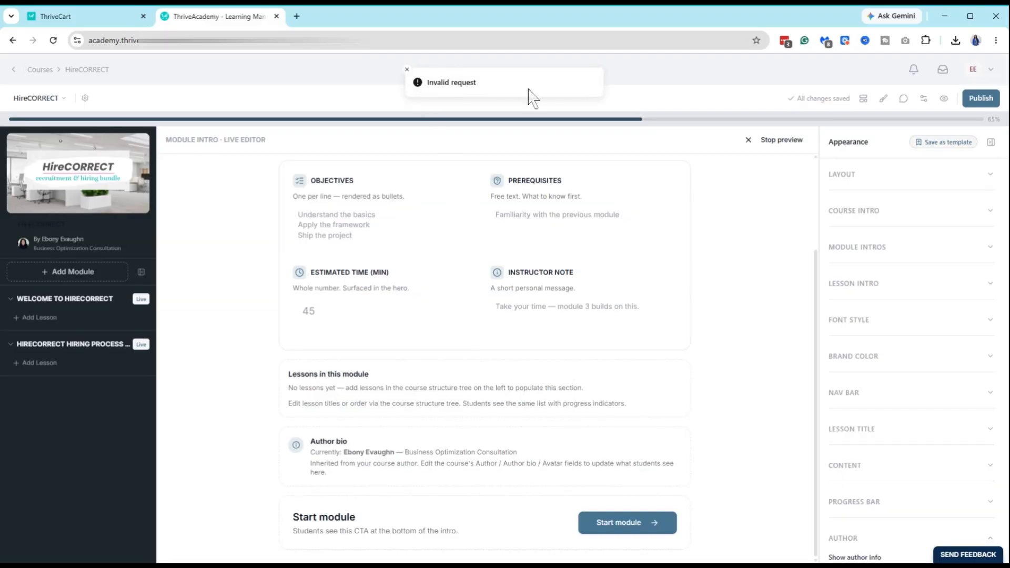
scroll(320, 355, up, 1)
scroll(317, 349, up, 1)
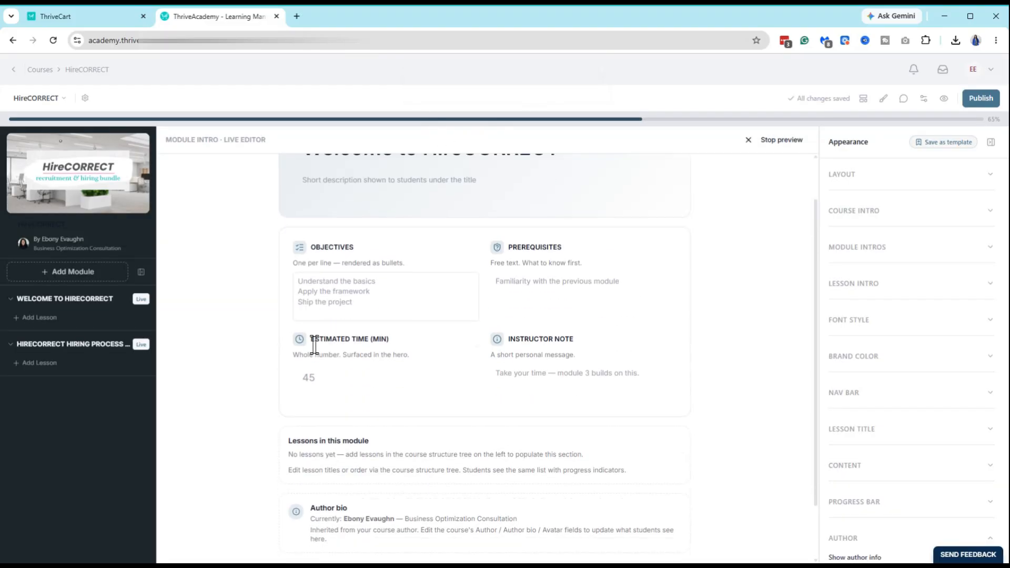
scroll(315, 345, down, 2)
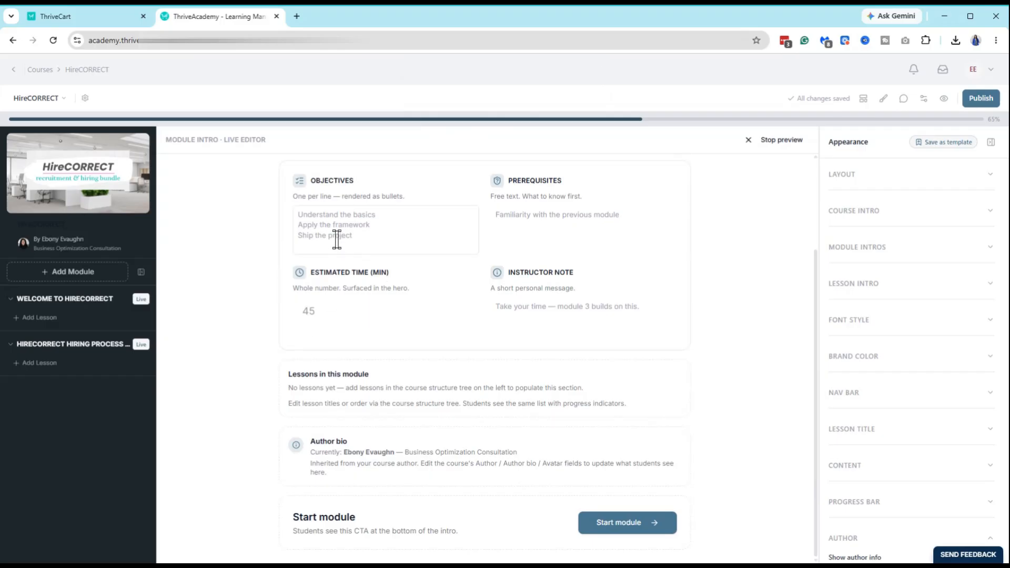
Add the "Introduction" lesson to the Welcome to HireCORRECT module again, using the Video-centric lesson type.
click(35, 319)
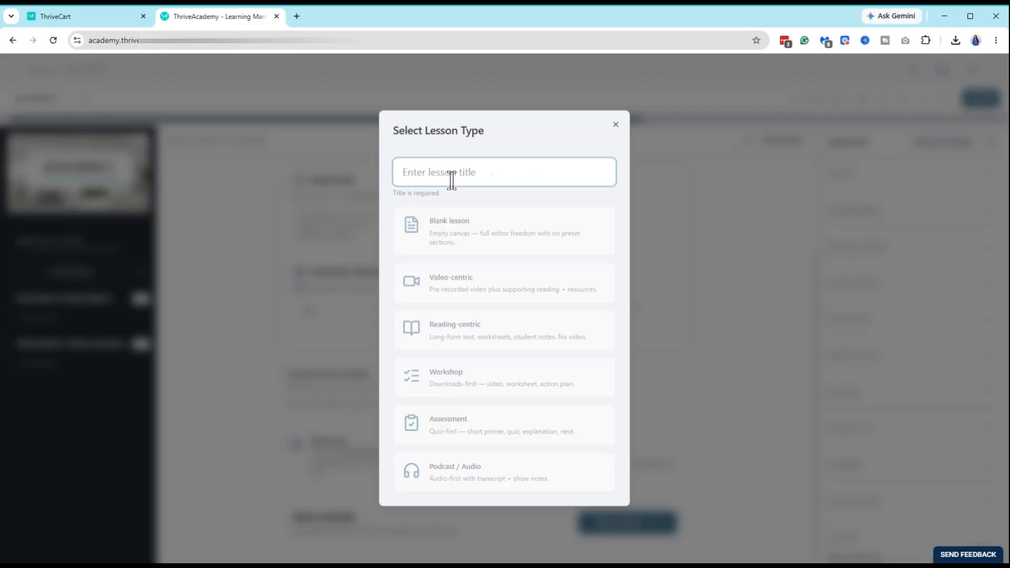
text(Introduction)
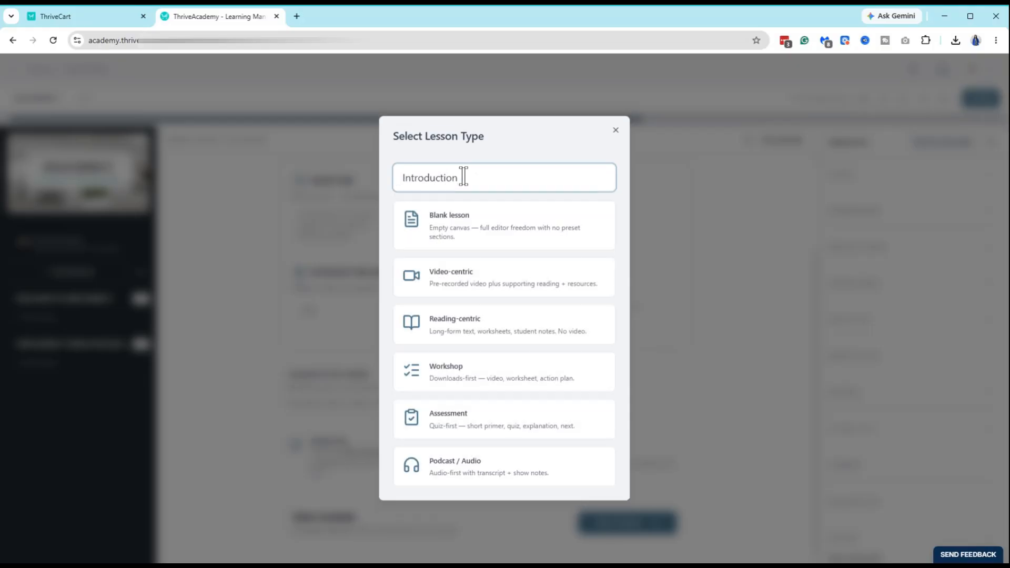
click(458, 293)
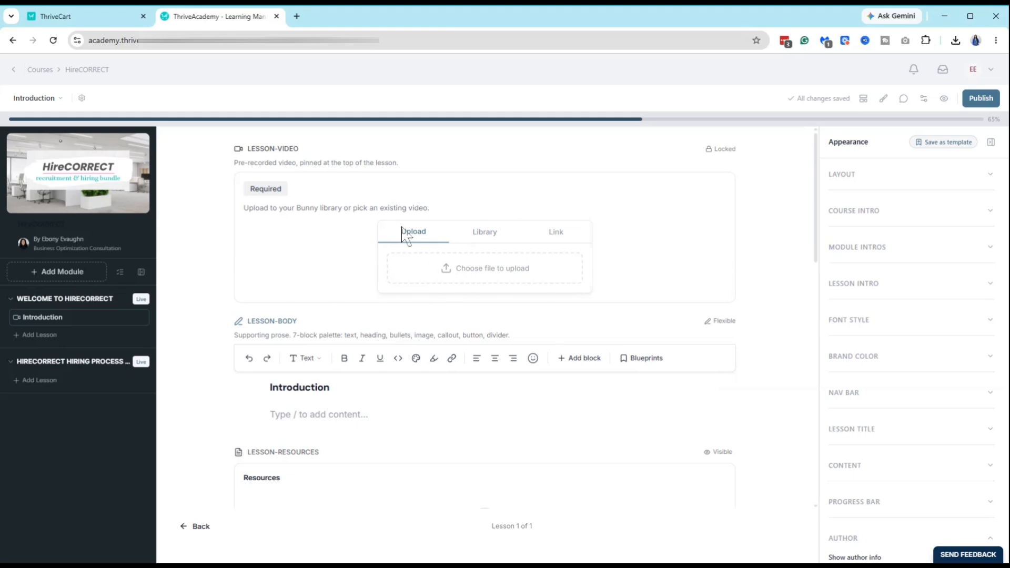
Compare the link, upload and library source options for the Introduction lesson's video.
click(557, 235)
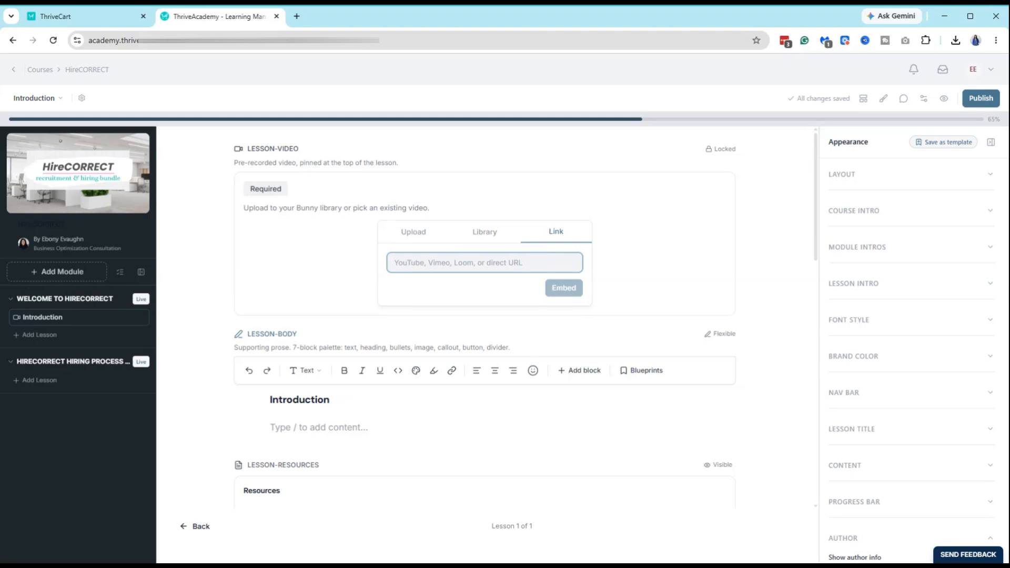
click(413, 234)
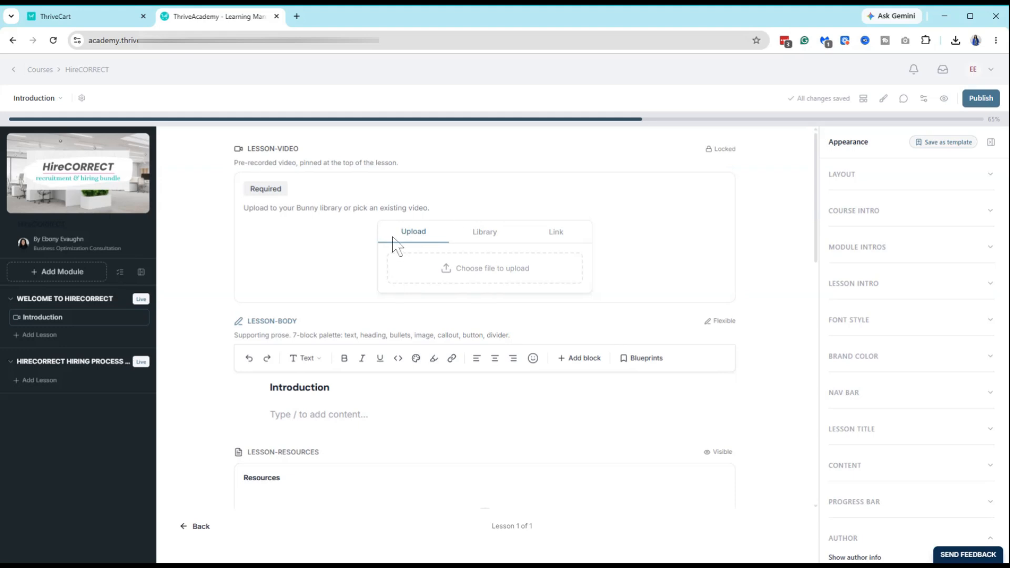
click(480, 235)
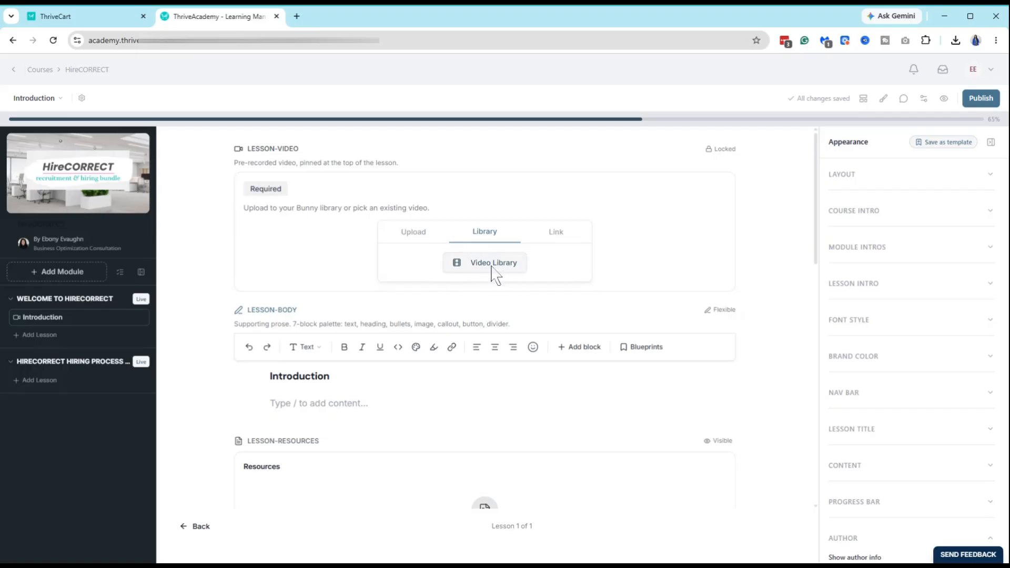
click(410, 231)
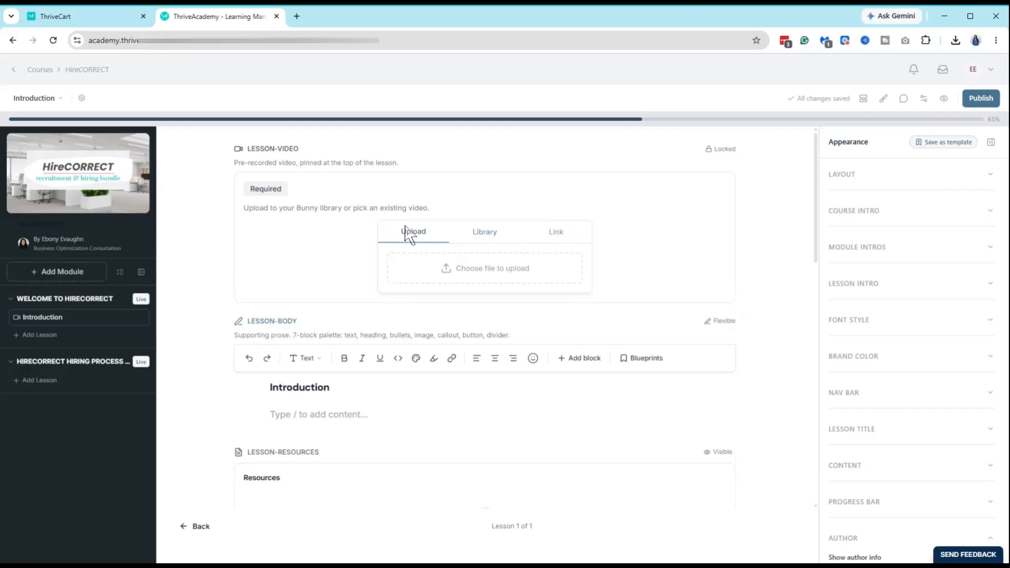
click(496, 246)
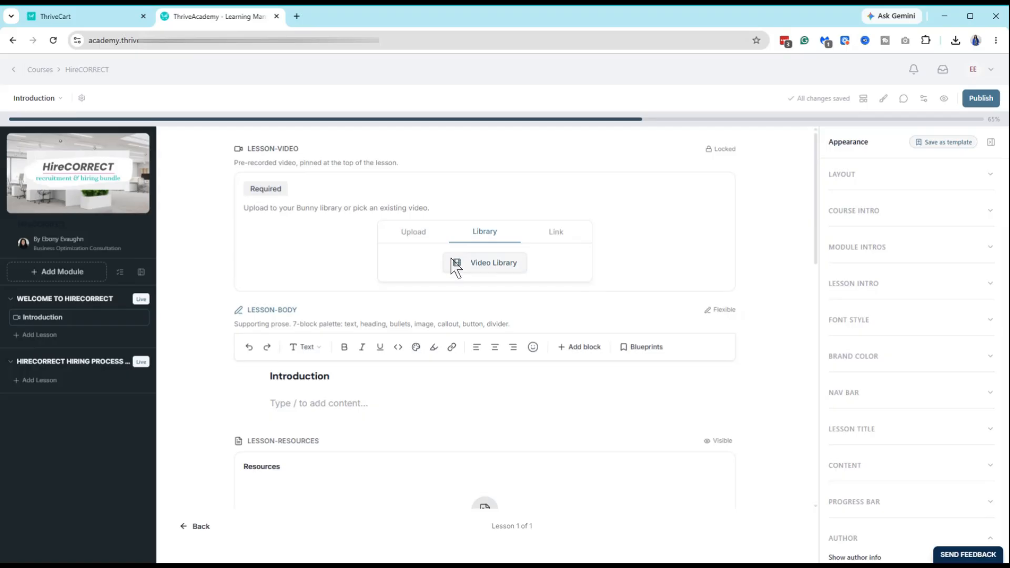
click(404, 234)
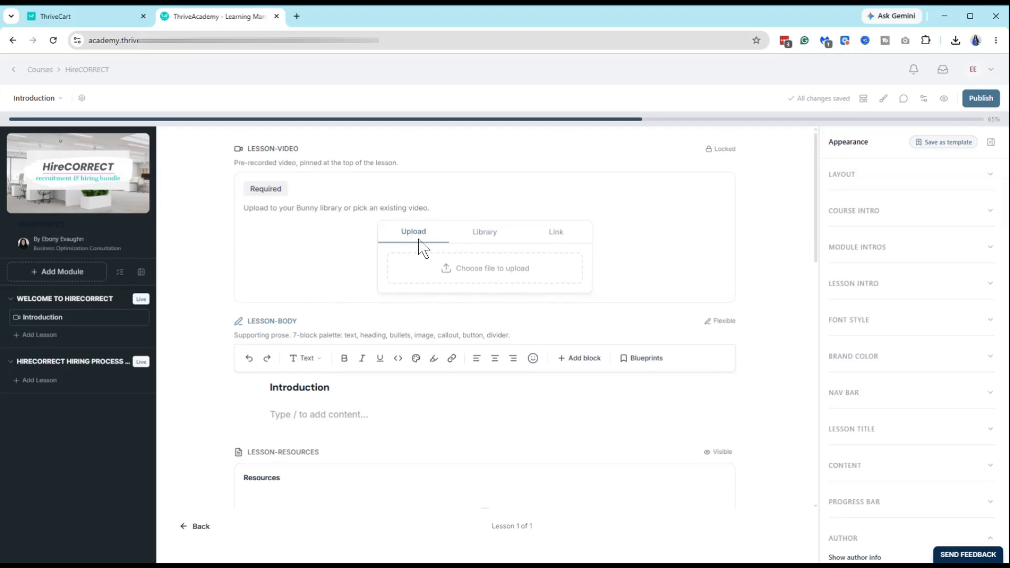
Set the lesson video to the HireCORRECT Welcome Final clip from the video library.
click(484, 233)
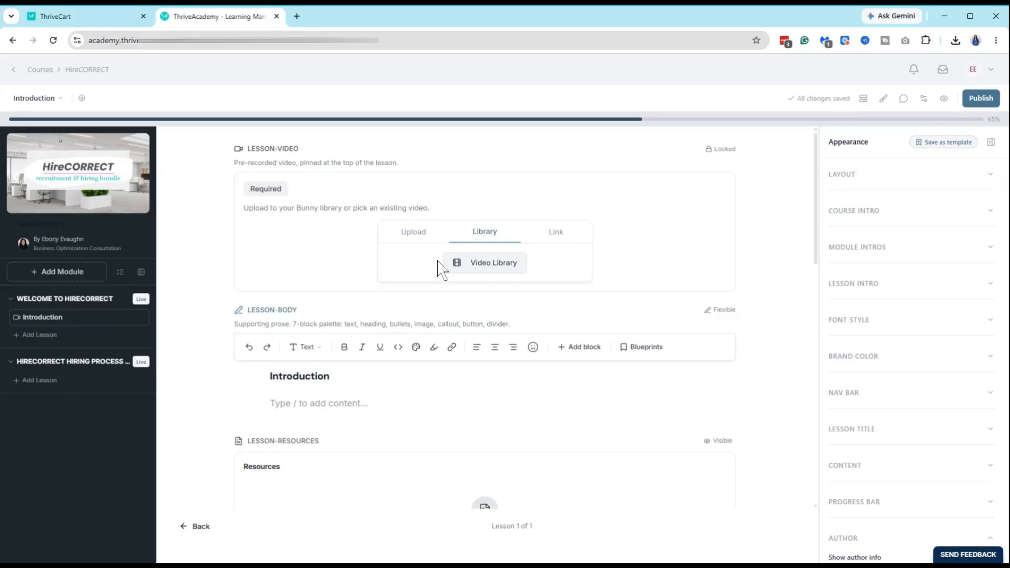
click(477, 263)
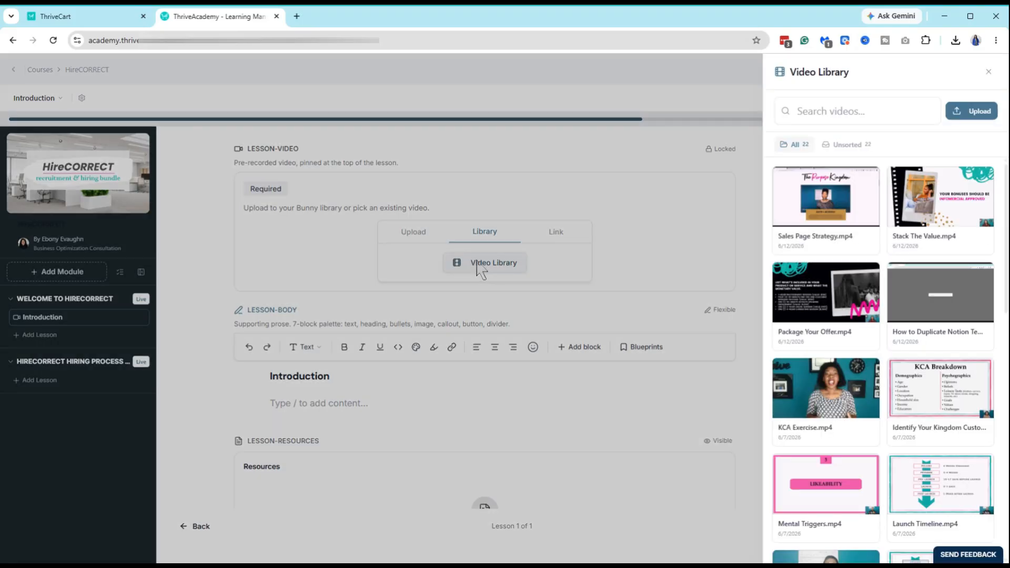
scroll(898, 311, down, 8)
scroll(898, 311, down, 5)
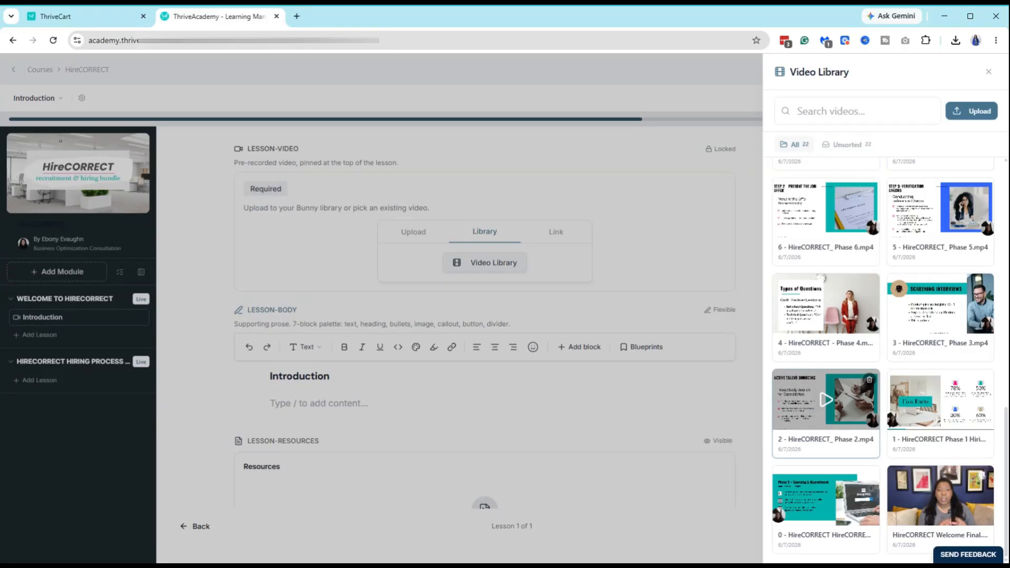
click(929, 523)
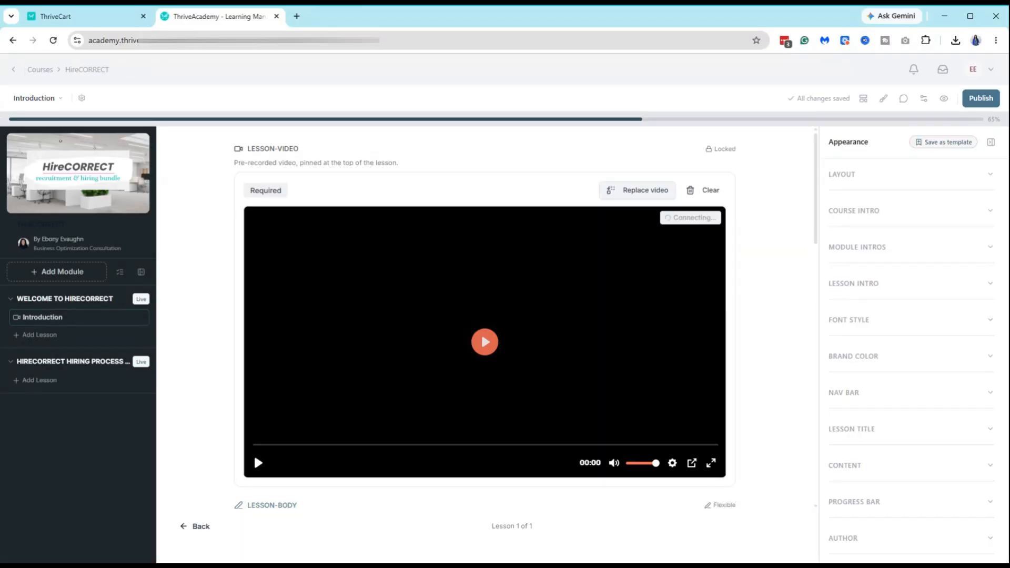
Paste the copied HireCORRECT welcome text into the lesson body below the Introduction heading.
scroll(457, 221, down, 2)
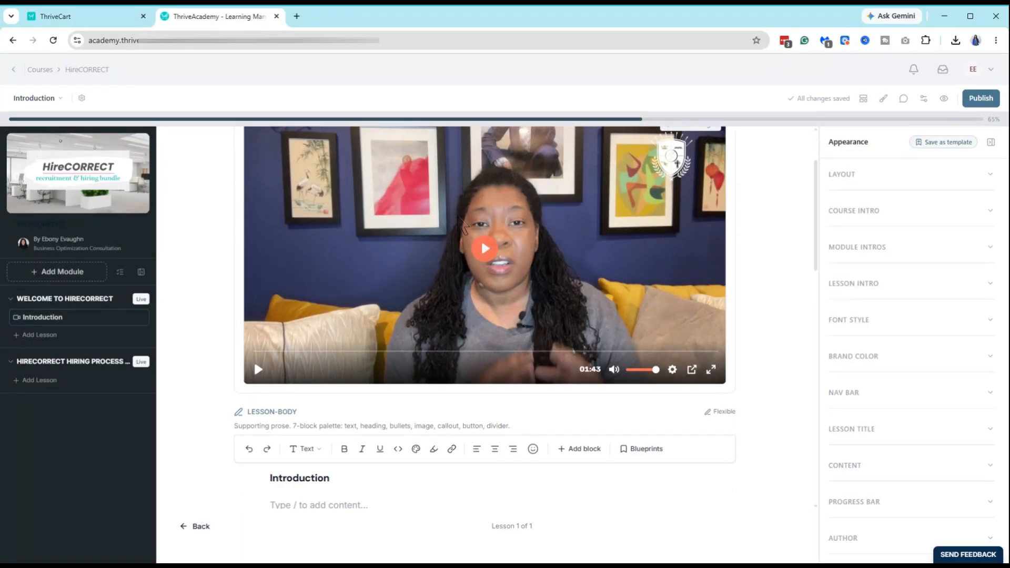
scroll(462, 228, down, 2)
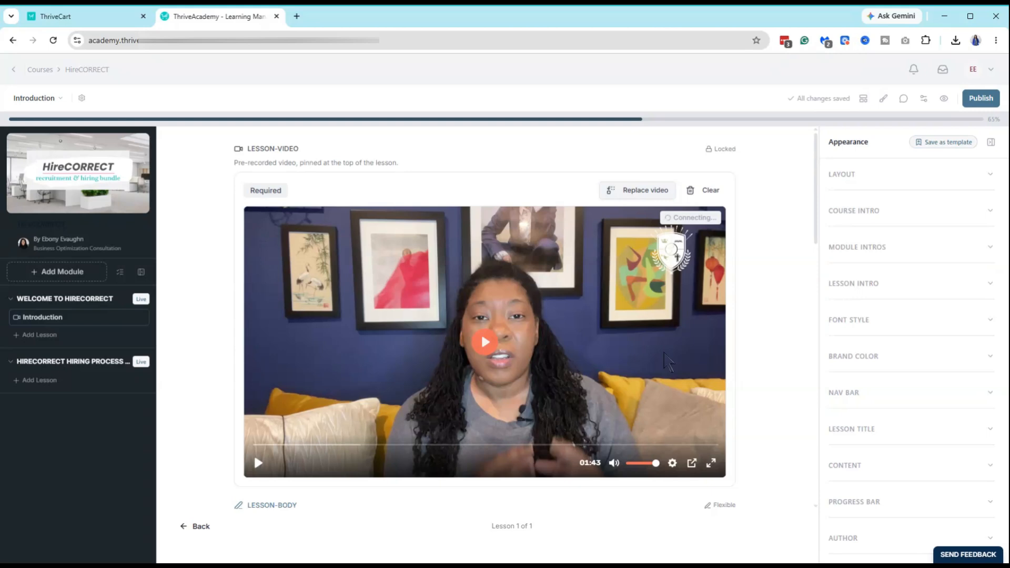
scroll(492, 356, down, 2)
scroll(492, 355, down, 2)
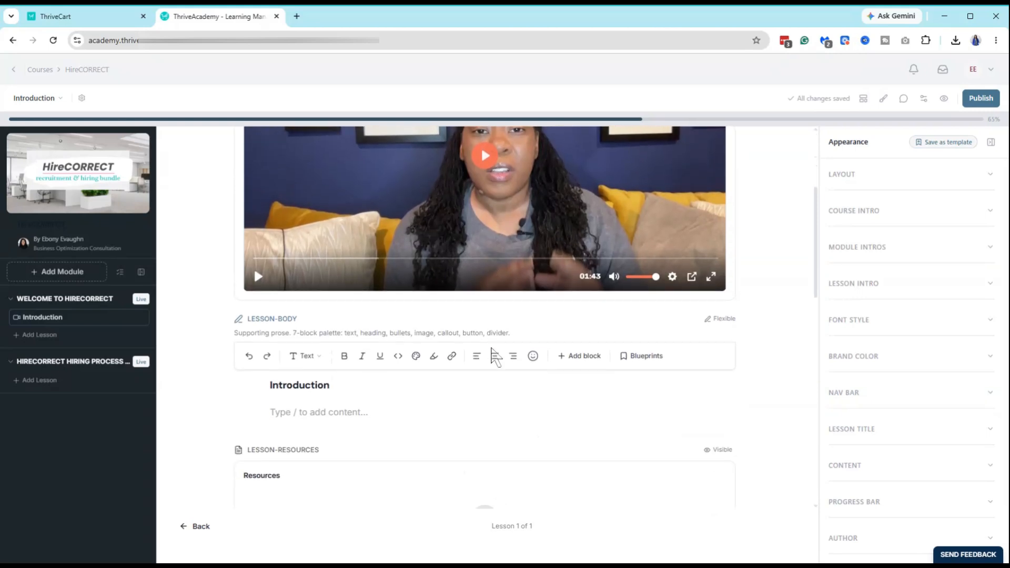
scroll(492, 355, down, 2)
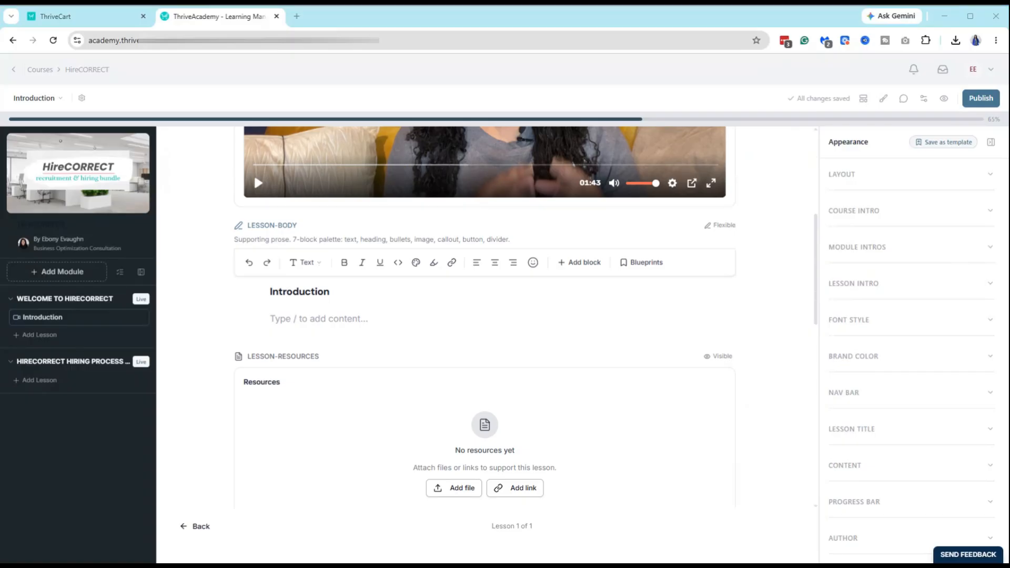
click(291, 318)
key(ctrl+v)
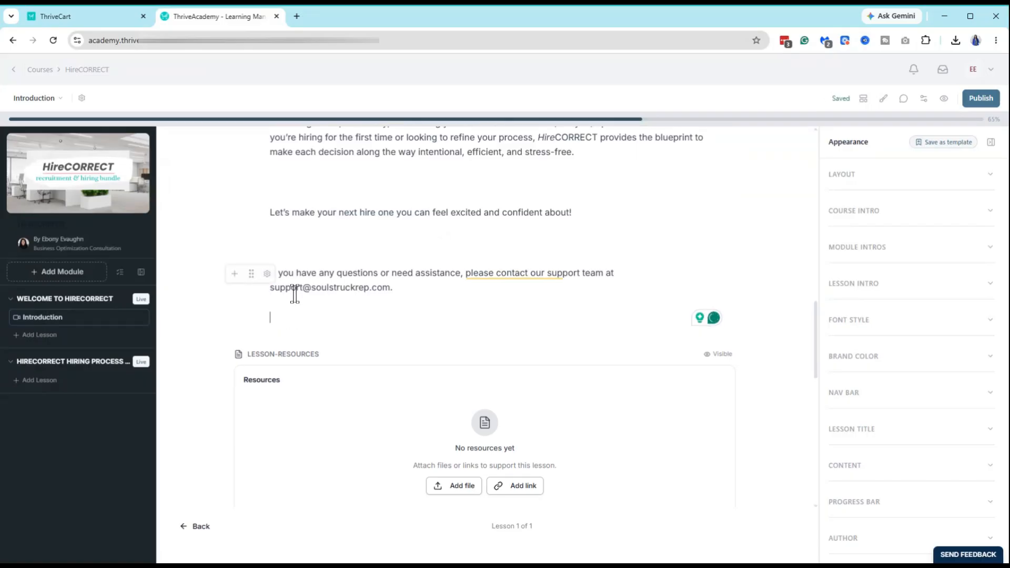
Delete the extra blank lines between and after the paragraphs of the pasted lesson text.
key(BackSpace)
click(318, 242)
key(BackSpace)
click(319, 181)
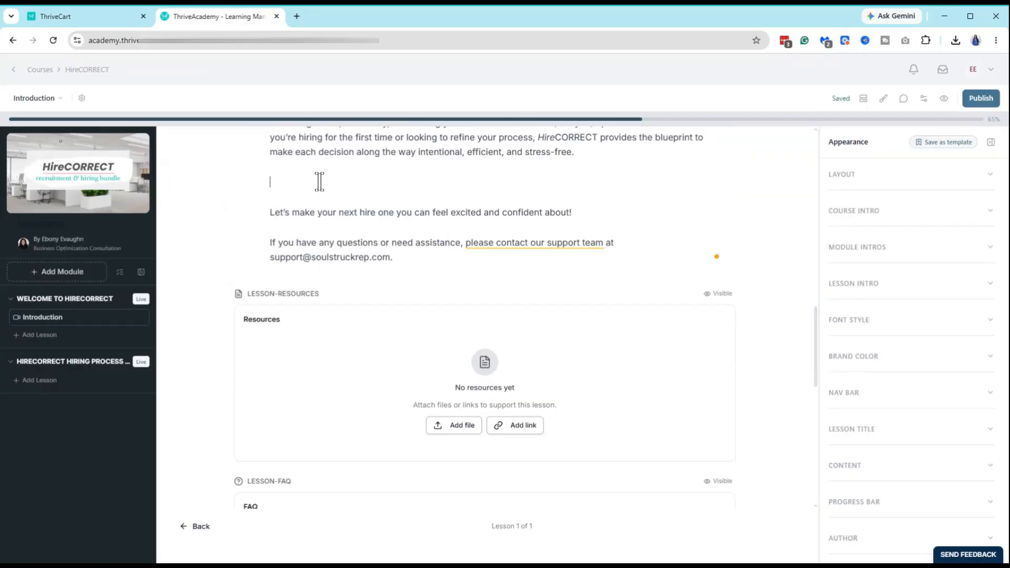
key(BackSpace)
scroll(319, 221, up, 7)
click(288, 438)
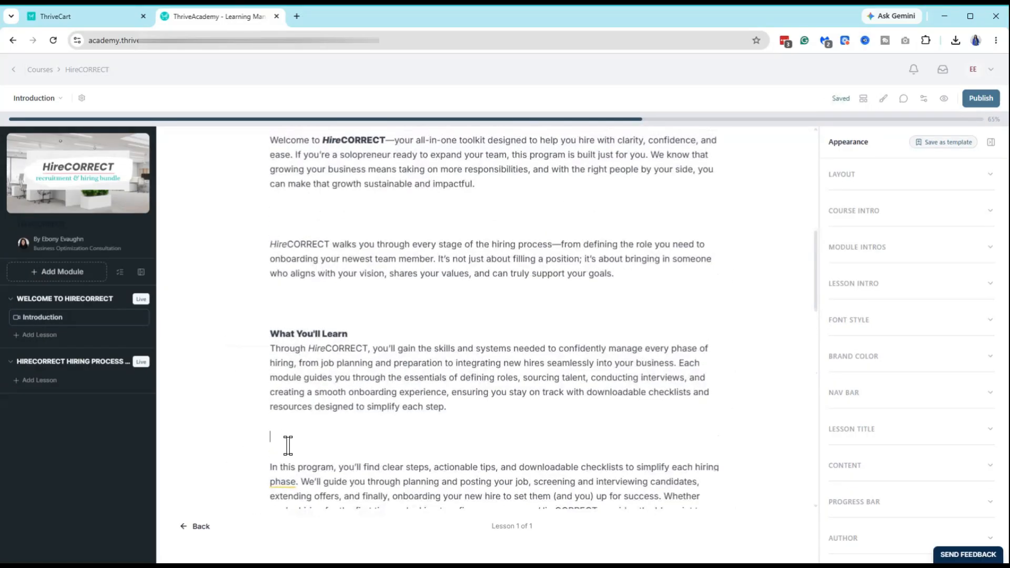
key(BackSpace)
click(331, 303)
key(BackSpace)
click(331, 210)
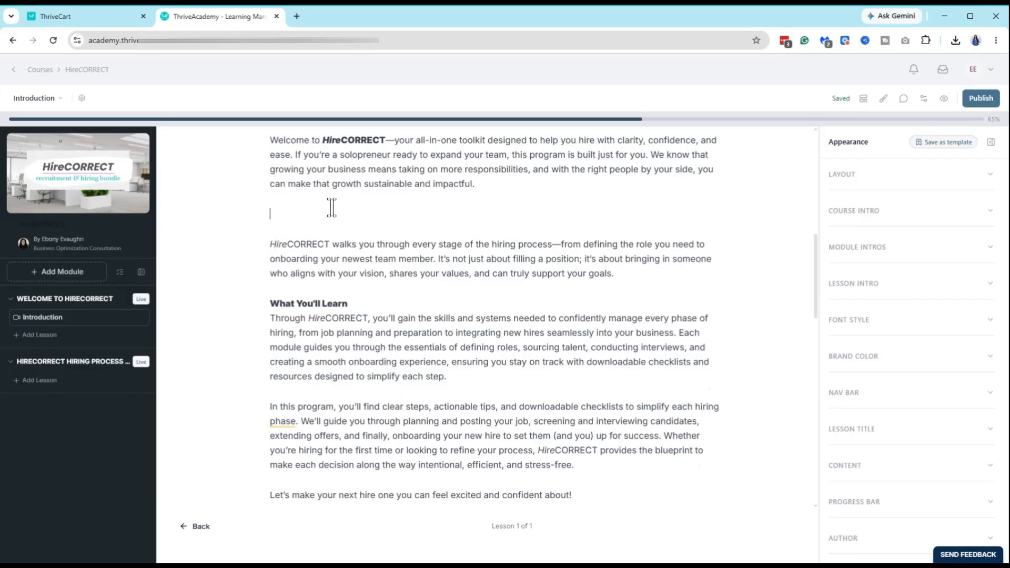
key(BackSpace)
scroll(338, 253, up, 5)
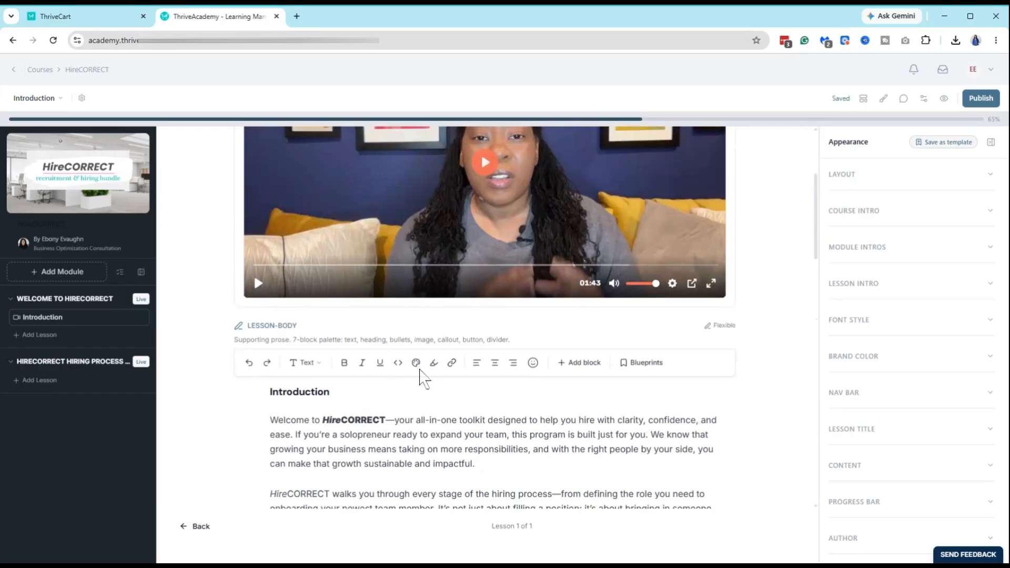
scroll(421, 376, down, 10)
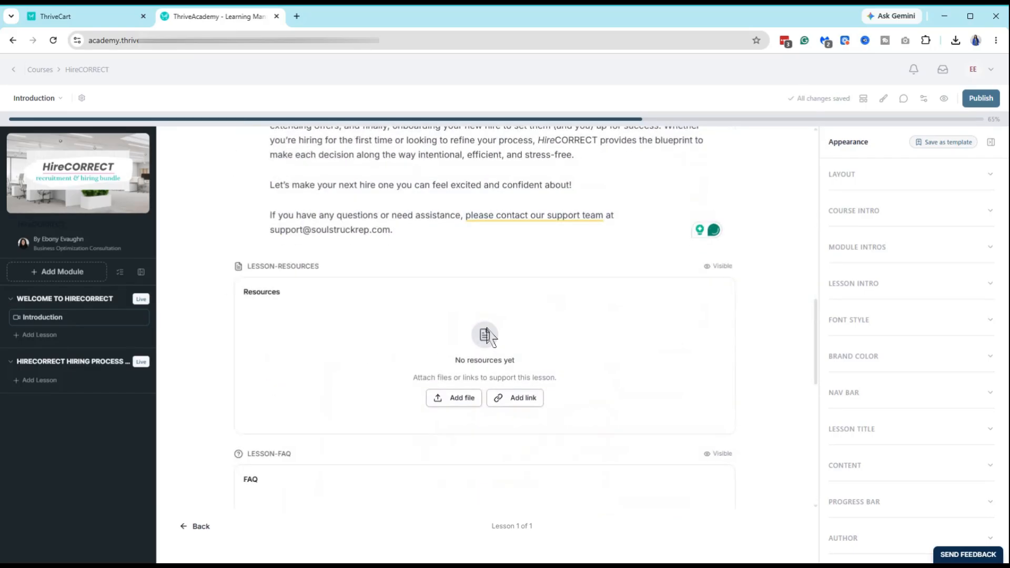
Add a link resource named HireCORRECT Companion Workbook to the Introduction lesson, using the copied Google Drive URL.
scroll(487, 334, down, 2)
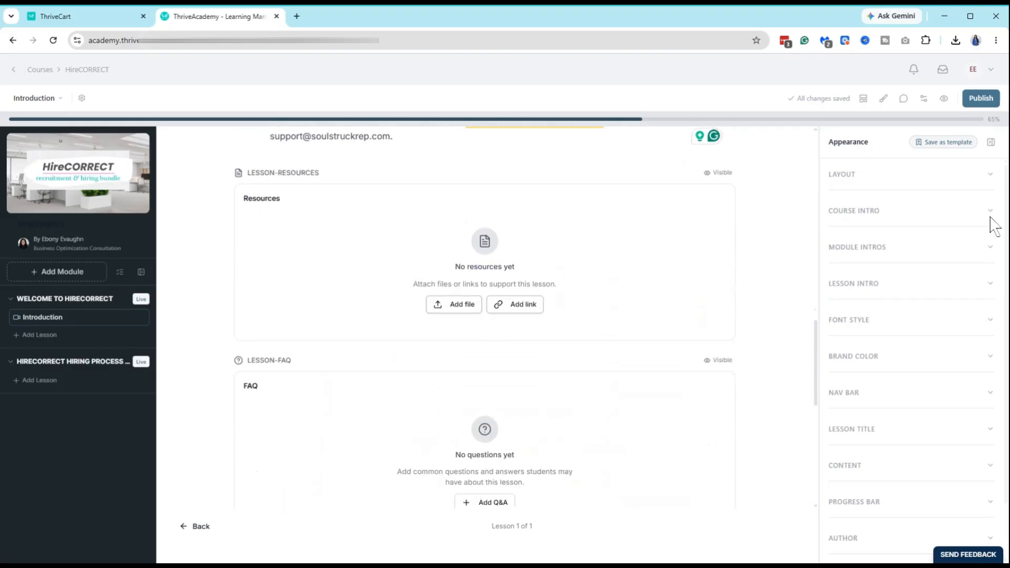
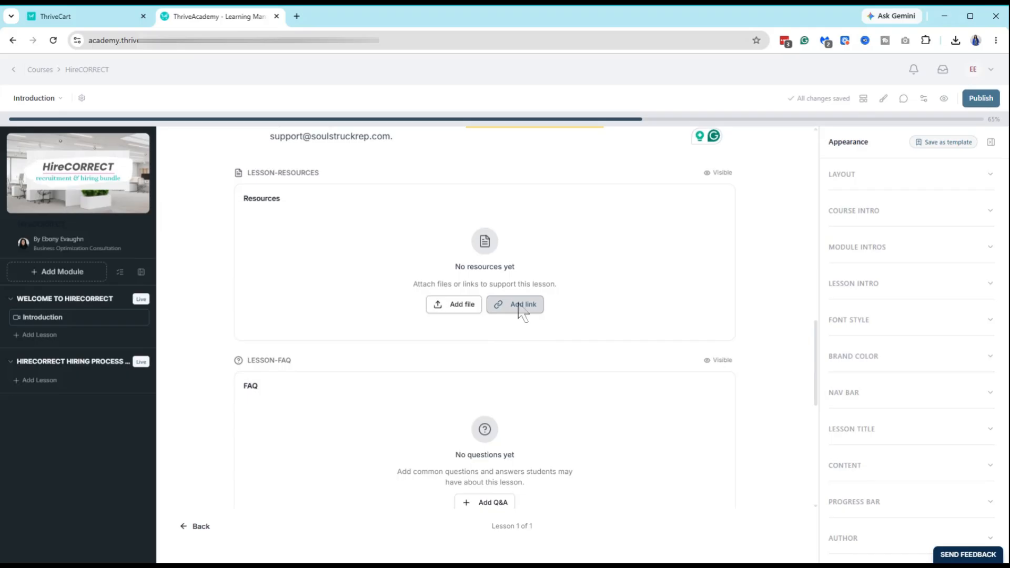
click(516, 308)
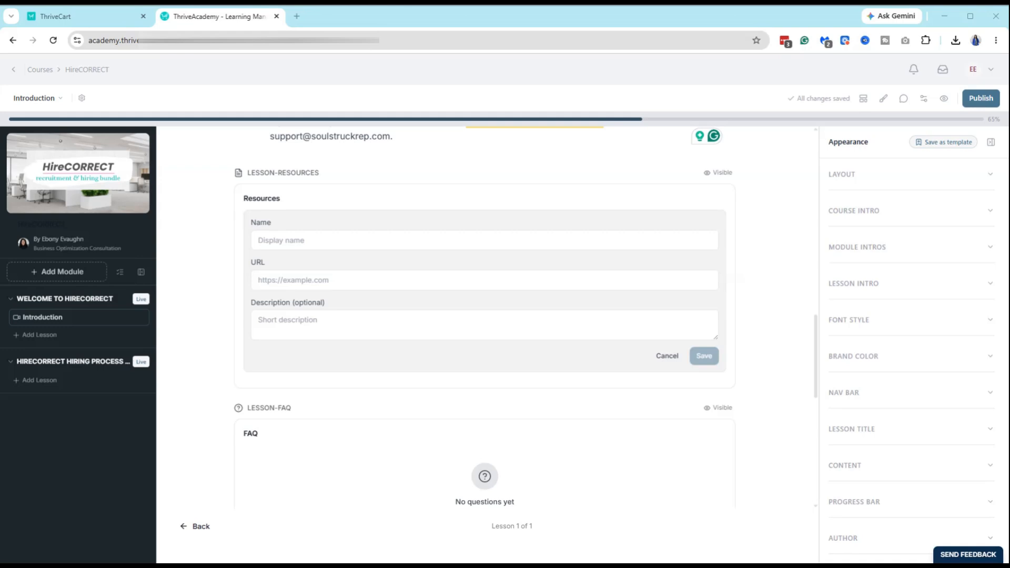
click(269, 243)
text(Hire)
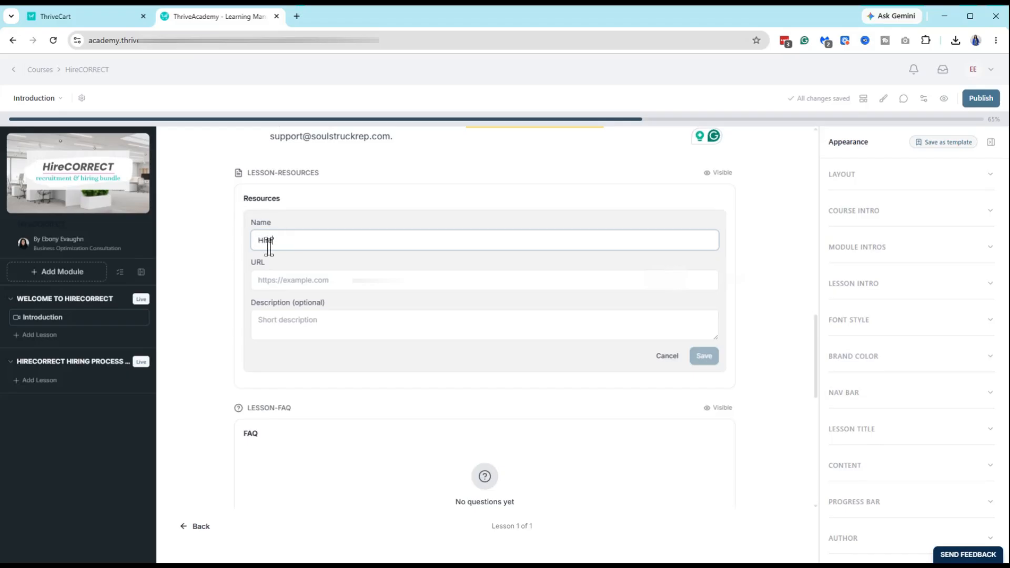
text(CORRECT )
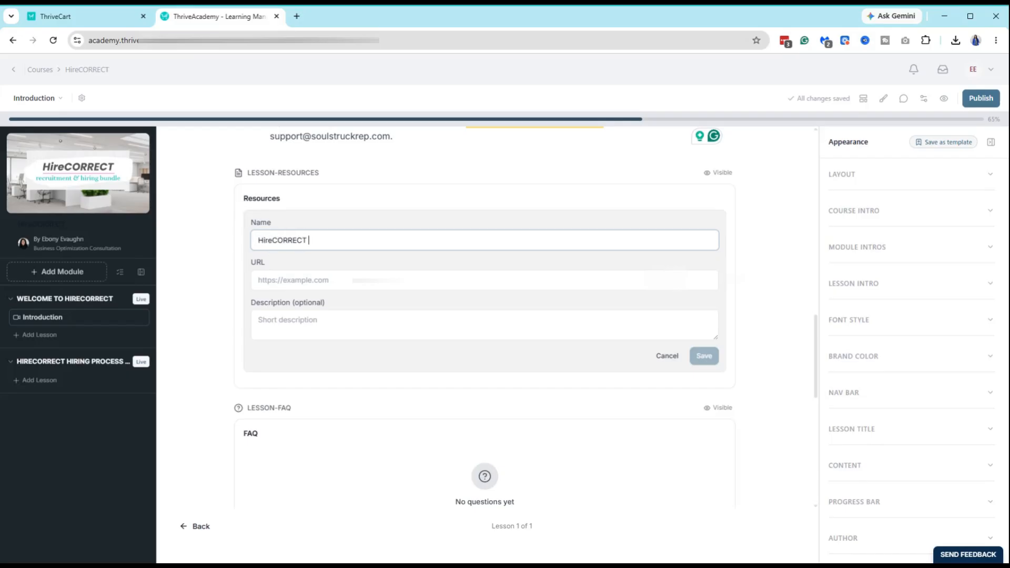
text(Companion Workbook)
click(265, 279)
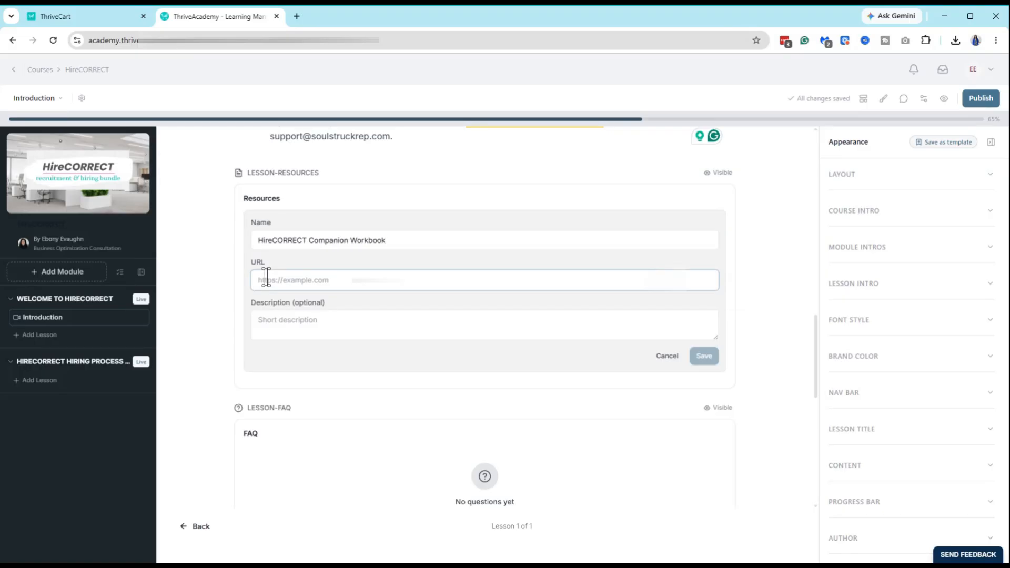
key(ctrl+v)
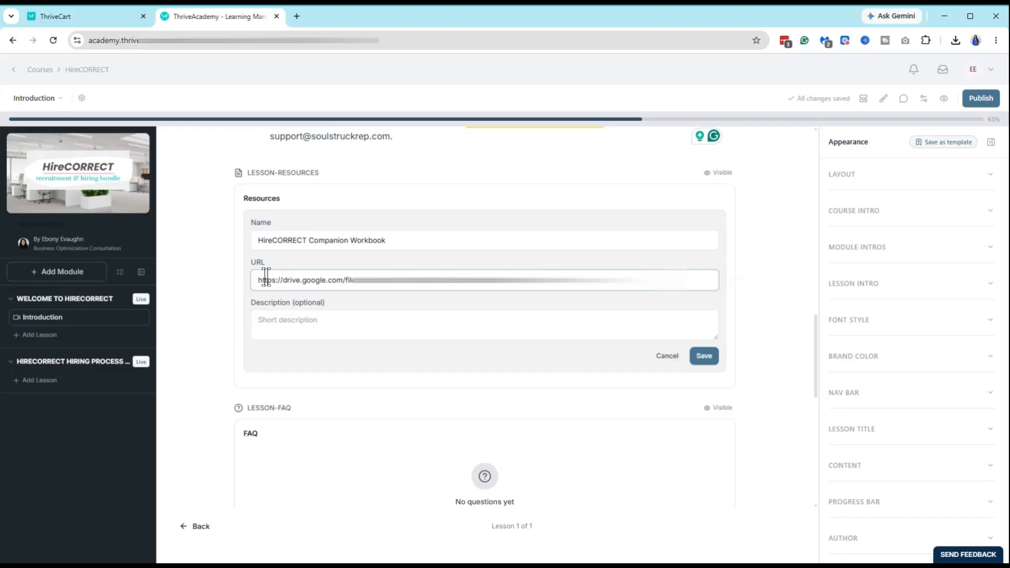
click(705, 357)
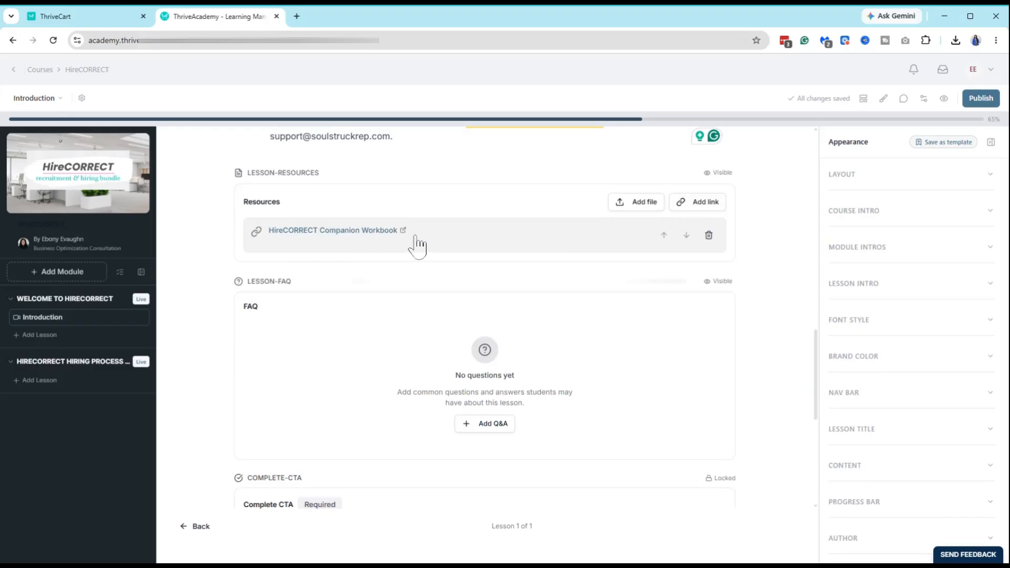
Set the Introduction lesson's after-completion action to Go to next lesson and save the completion settings.
scroll(317, 324, down, 1)
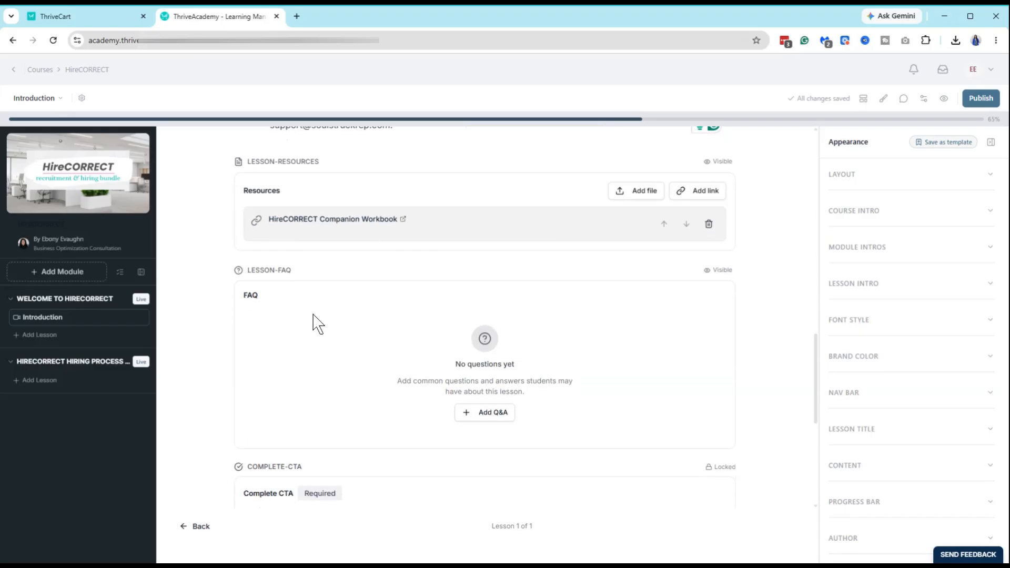
scroll(317, 323, down, 2)
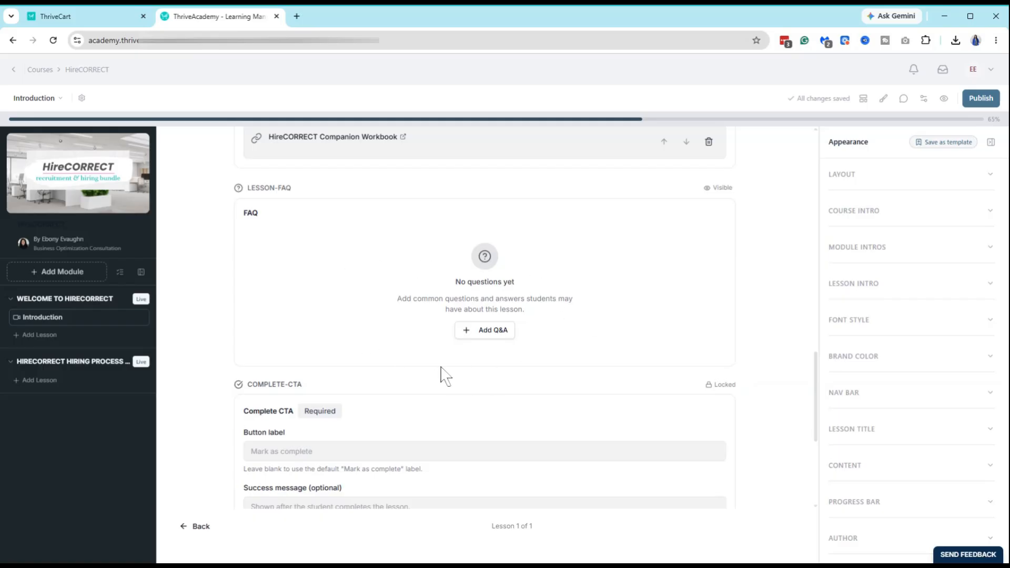
scroll(444, 383, down, 2)
scroll(444, 382, down, 2)
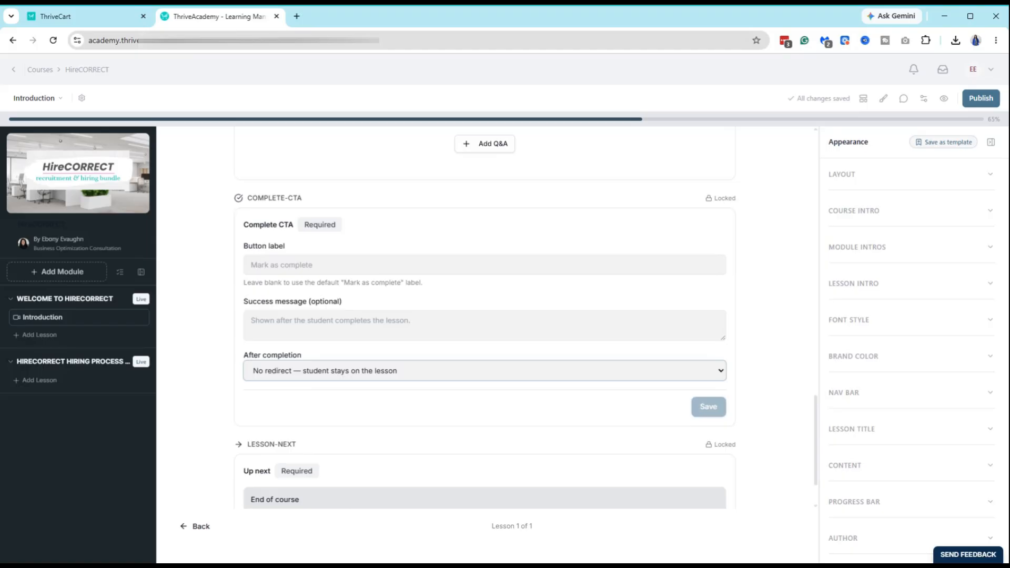
click(283, 400)
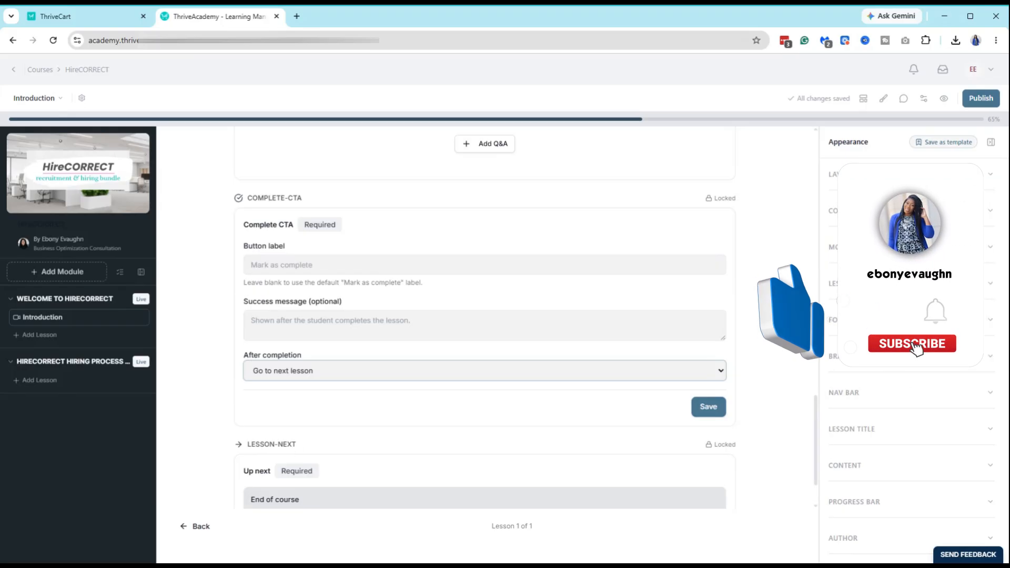
click(318, 409)
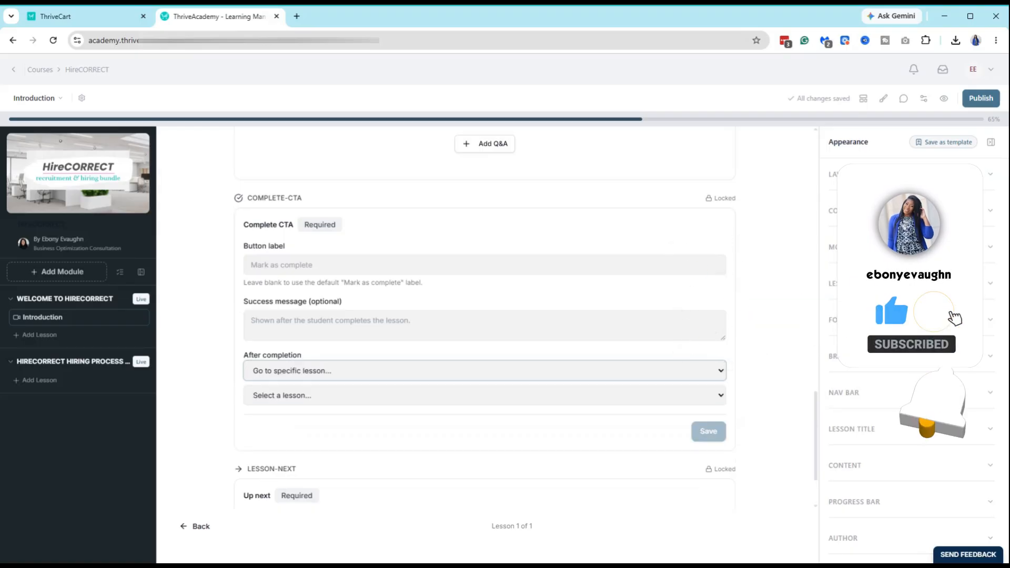
click(320, 374)
click(311, 392)
click(710, 407)
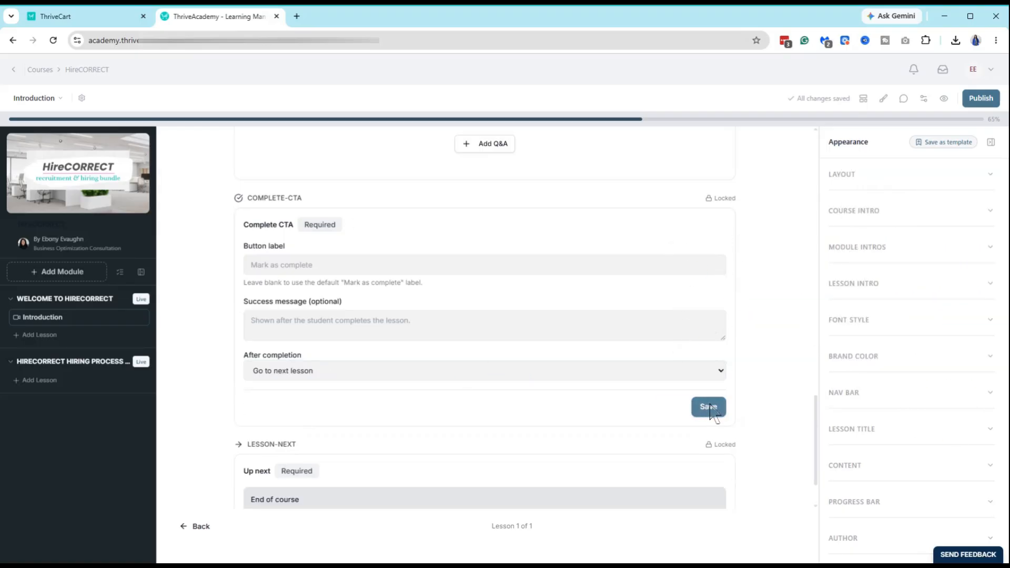
Add a lesson titled HireCORRECT Hiring Process Overview to the hiring process module.
scroll(543, 401, down, 1)
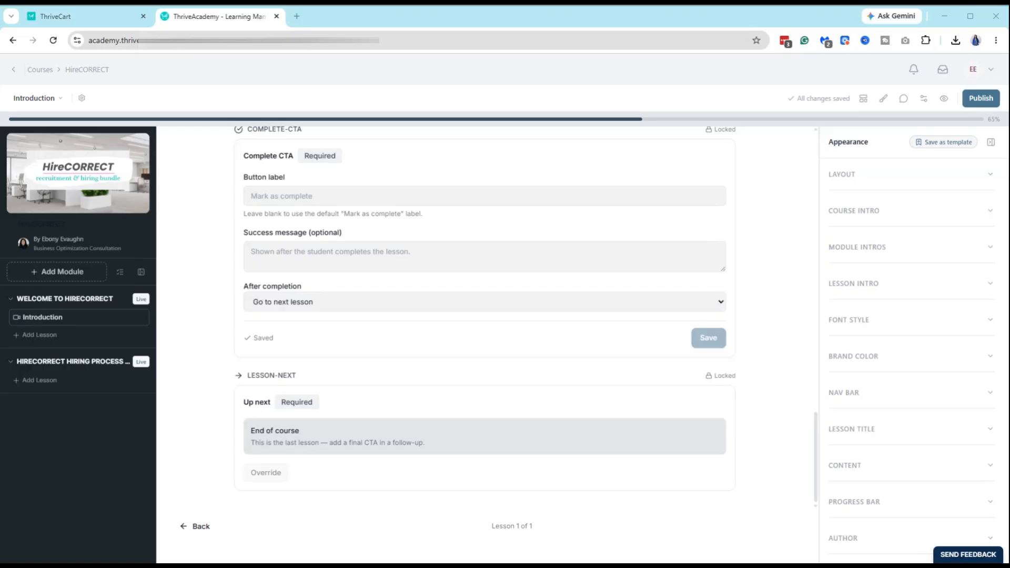
click(38, 381)
text(HireCORRECT Hiring Process Overview)
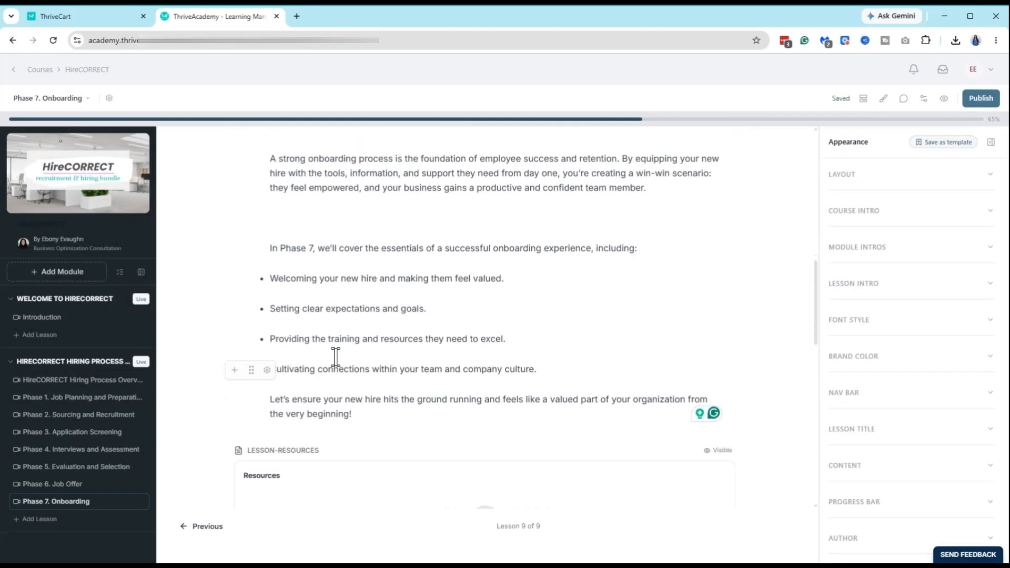
Add a reading-centric lesson titled Test Reading Lesson after Phase 7. Onboarding in the hiring process module.
scroll(334, 356, up, 2)
scroll(333, 311, down, 10)
scroll(460, 383, up, 15)
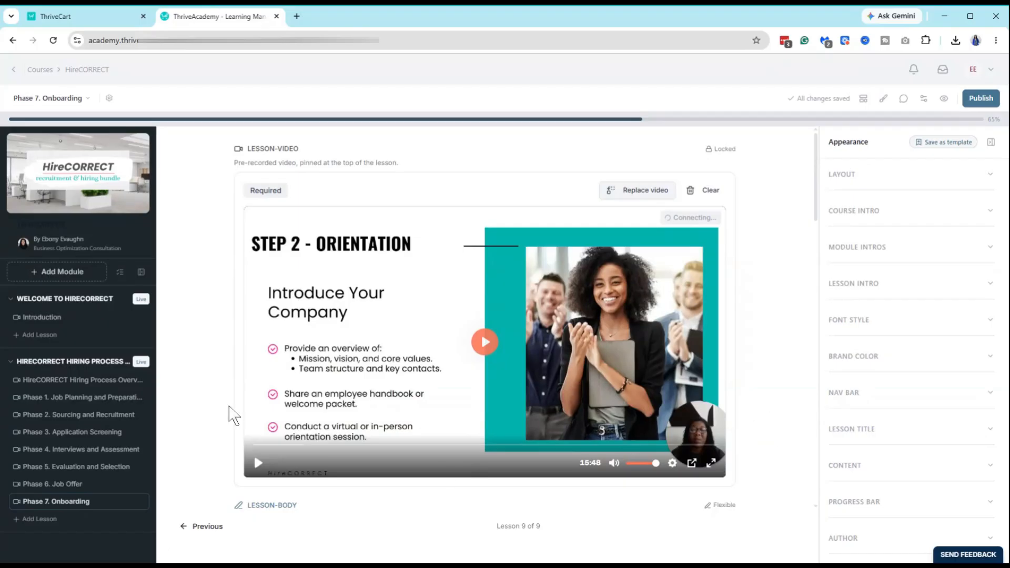
click(40, 521)
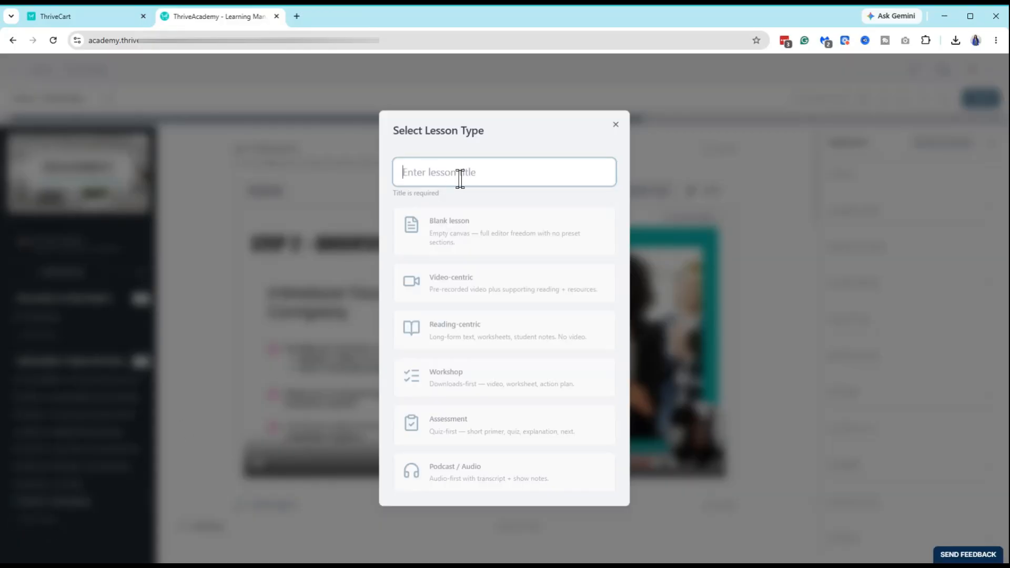
text(Te)
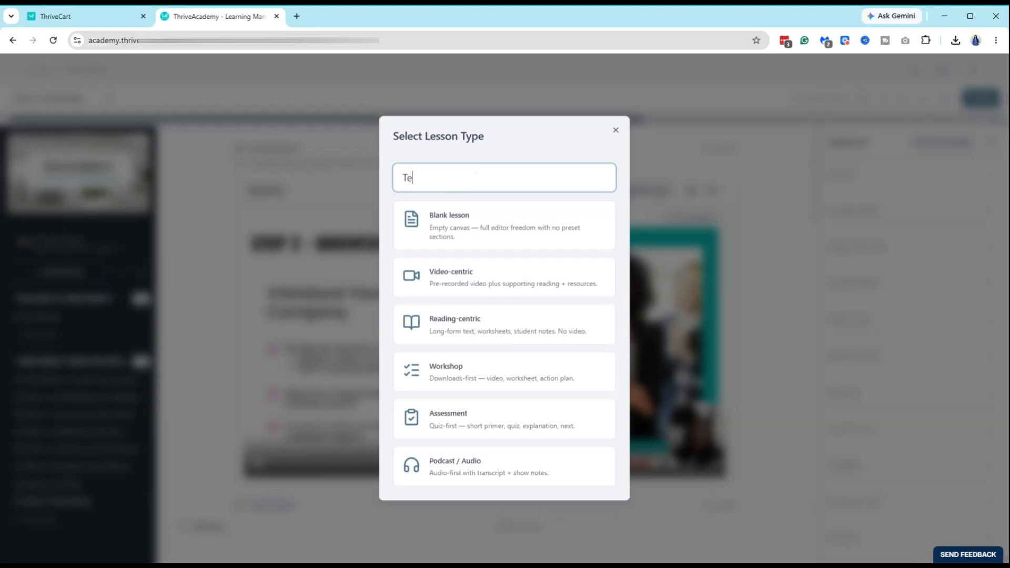
text(st Reading Lesson)
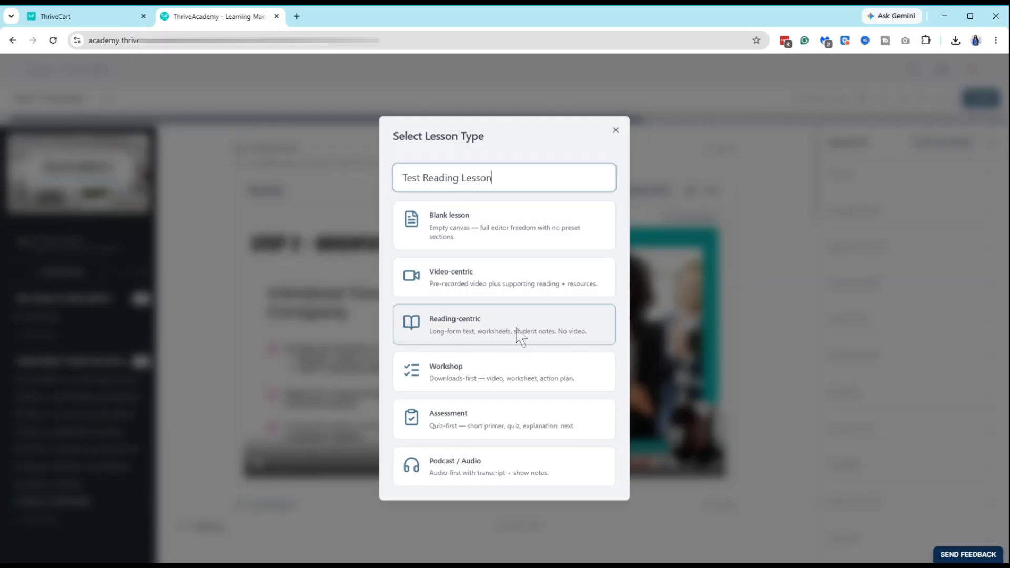
click(465, 329)
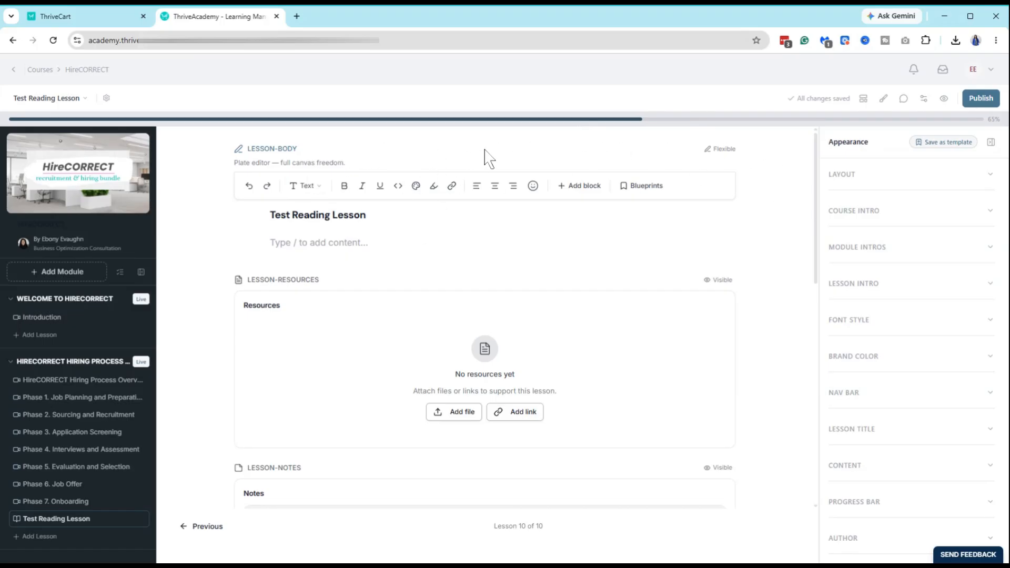
Paste the copied Phase 7 onboarding text into the lesson body and delete the empty lines between its paragraphs.
click(306, 242)
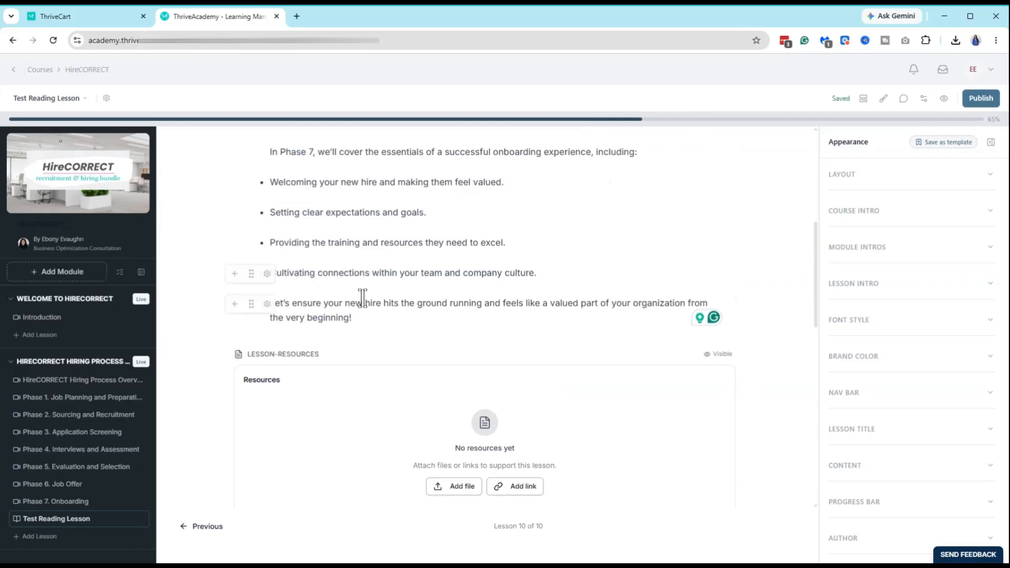
scroll(431, 273, up, 5)
click(362, 311)
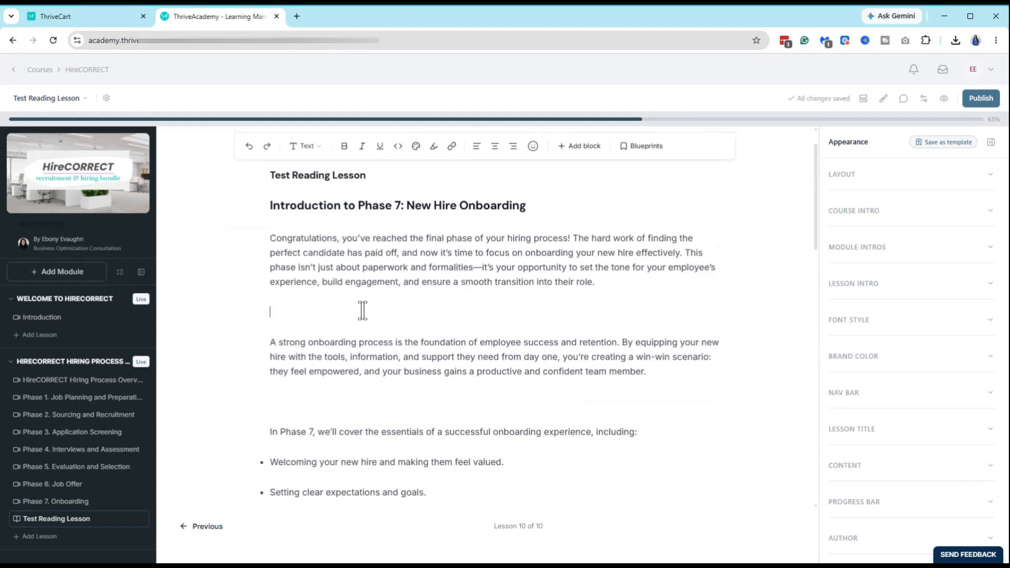
key(BackSpace)
click(369, 377)
key(BackSpace)
Format the four onboarding points, from welcoming the new hire to cultivating connections, as a Bullet List.
scroll(477, 383, down, 4)
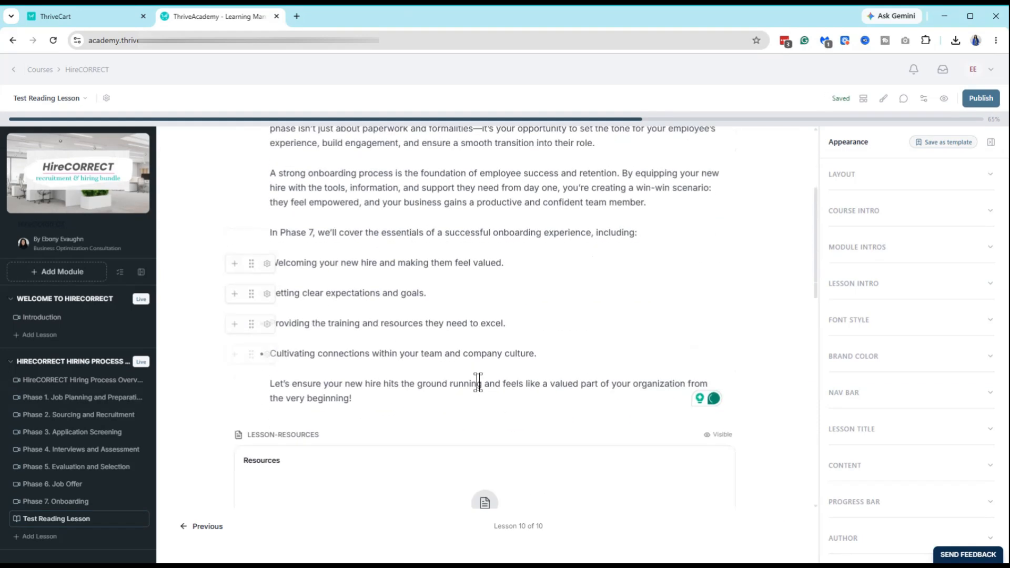
drag(541, 304, 259, 209)
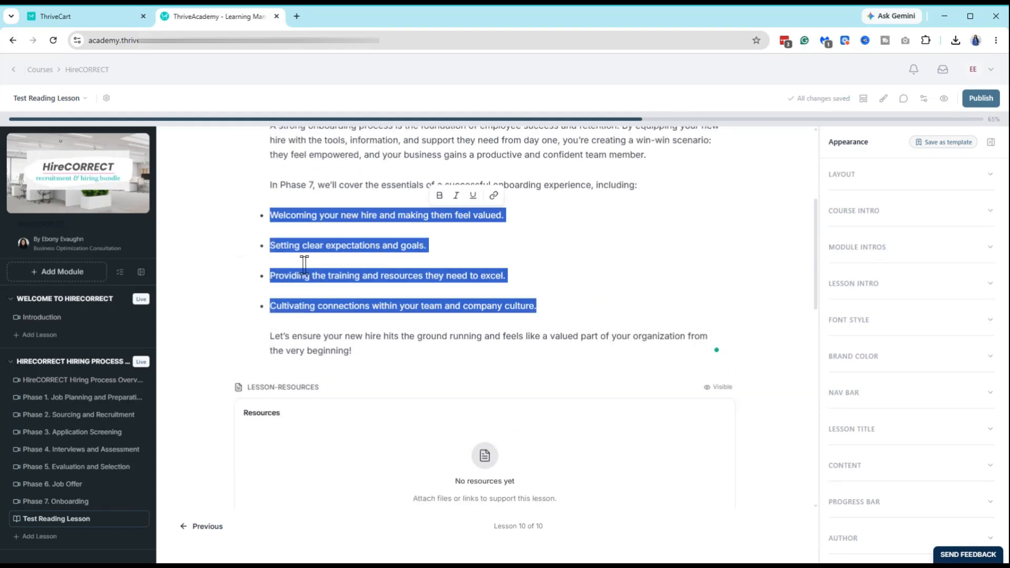
scroll(300, 259, up, 4)
click(313, 188)
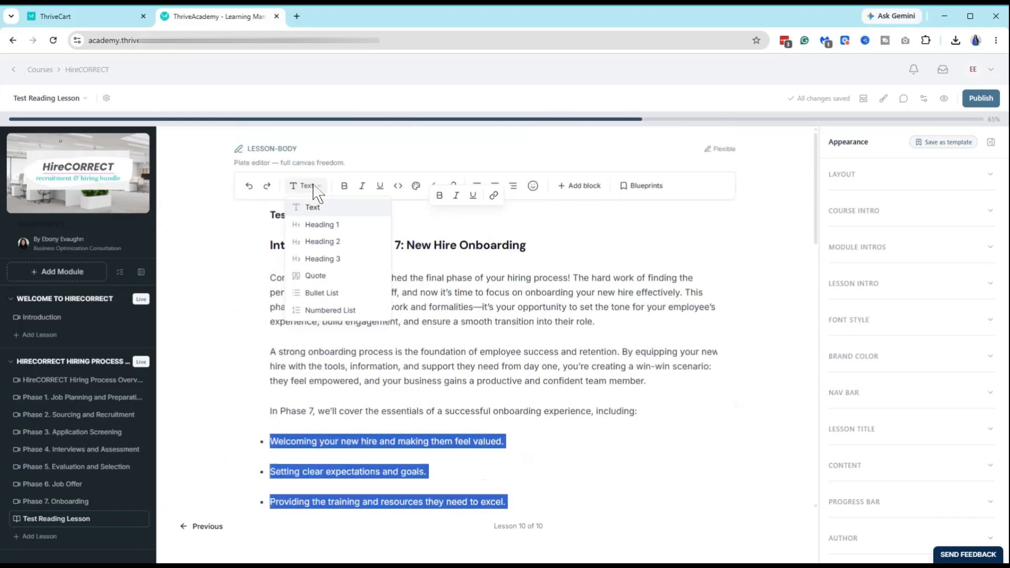
click(318, 292)
scroll(368, 411, down, 1)
scroll(374, 405, down, 3)
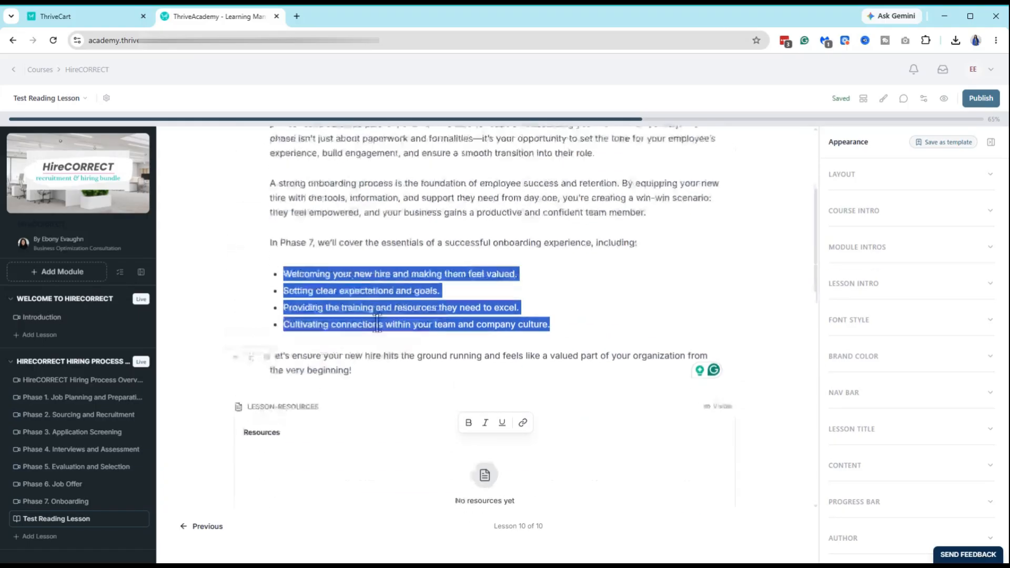
scroll(375, 316, up, 4)
click(376, 297)
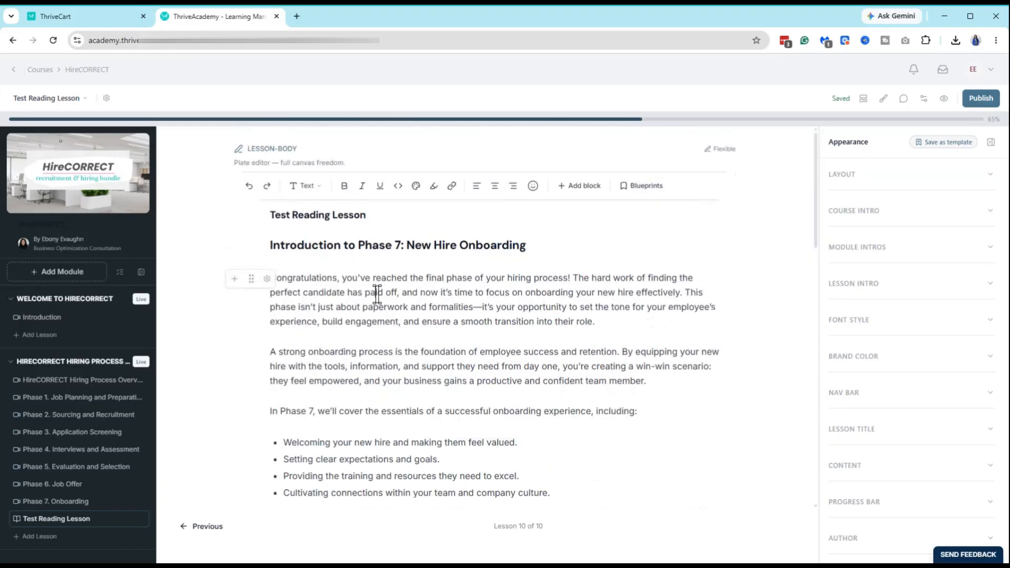
Apply the custom text color #c16785 to the heading "Introduction to Phase 7: New Hire Onboarding".
triple_click(364, 245)
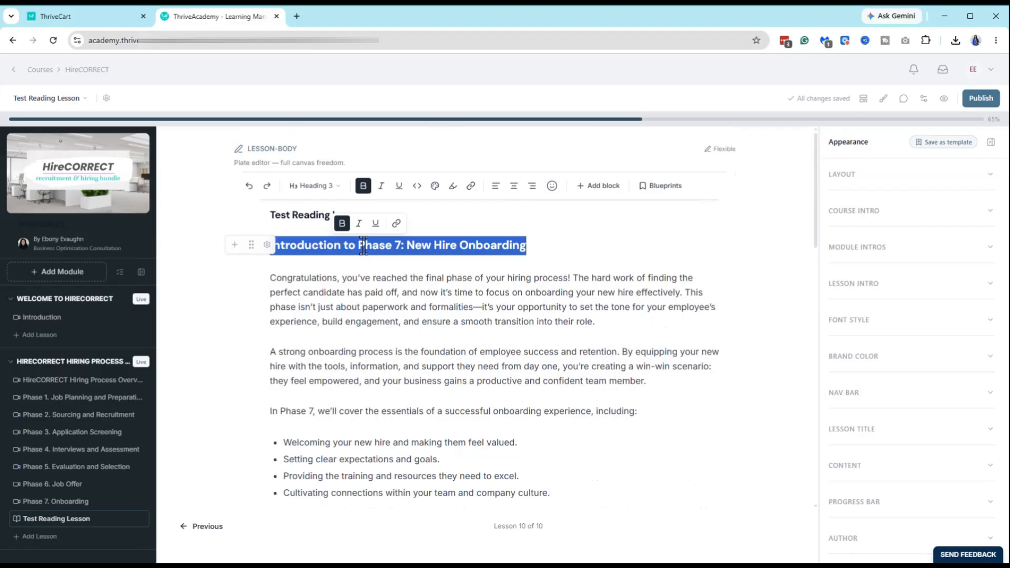
click(434, 185)
click(418, 273)
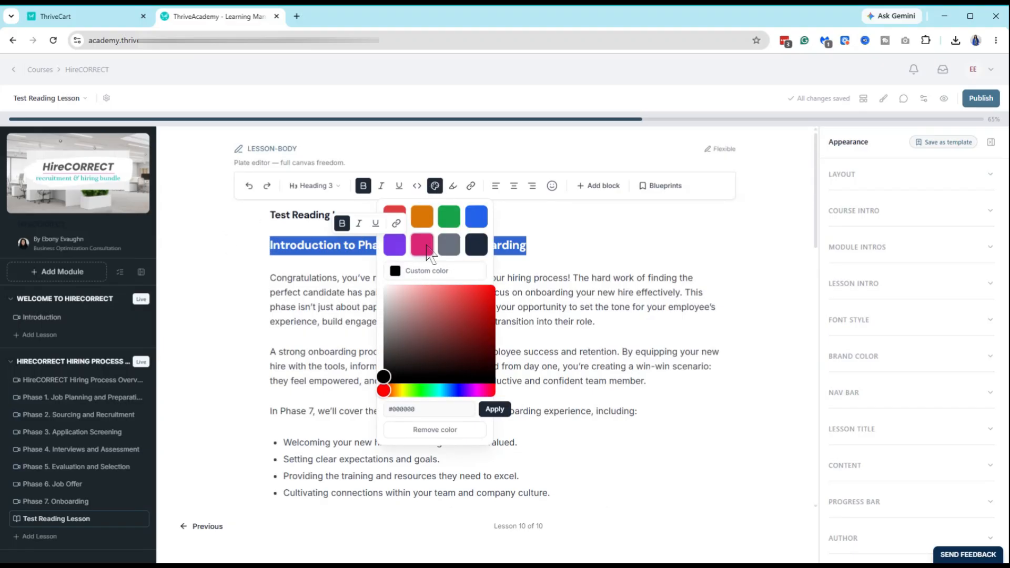
click(423, 273)
click(423, 273)
drag(428, 409, 395, 409)
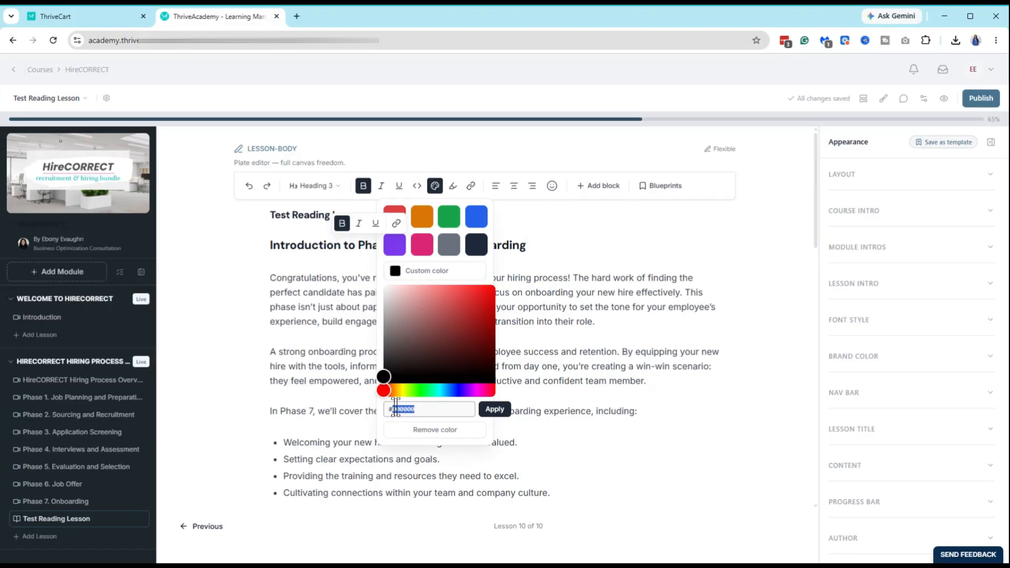
text(c16785)
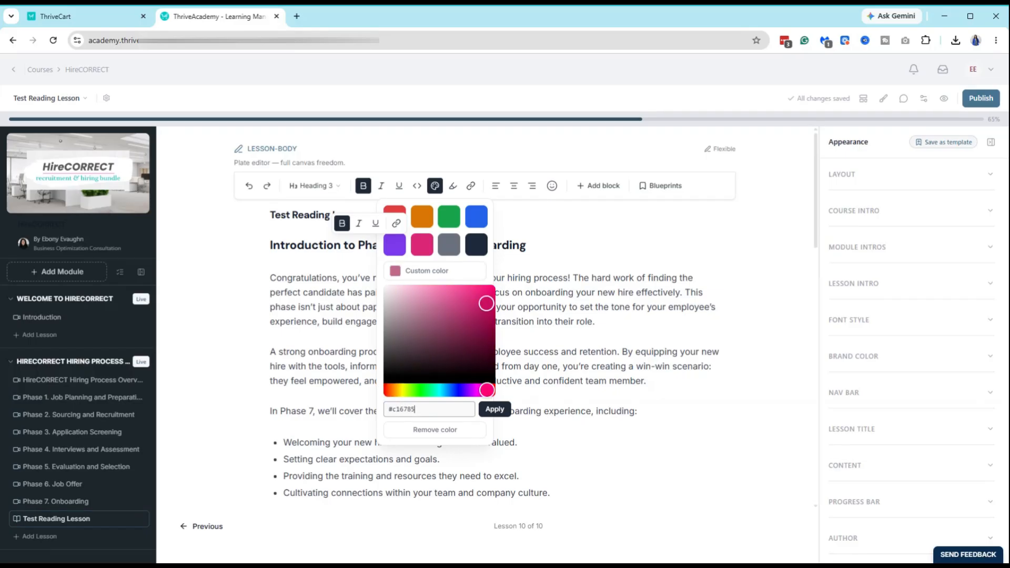
click(493, 410)
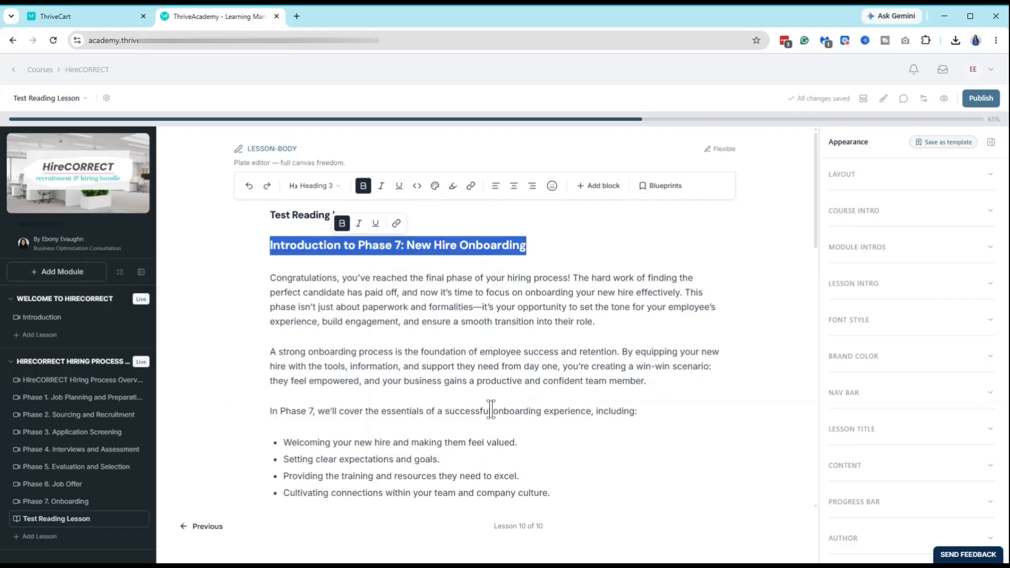
click(418, 341)
scroll(563, 361, down, 4)
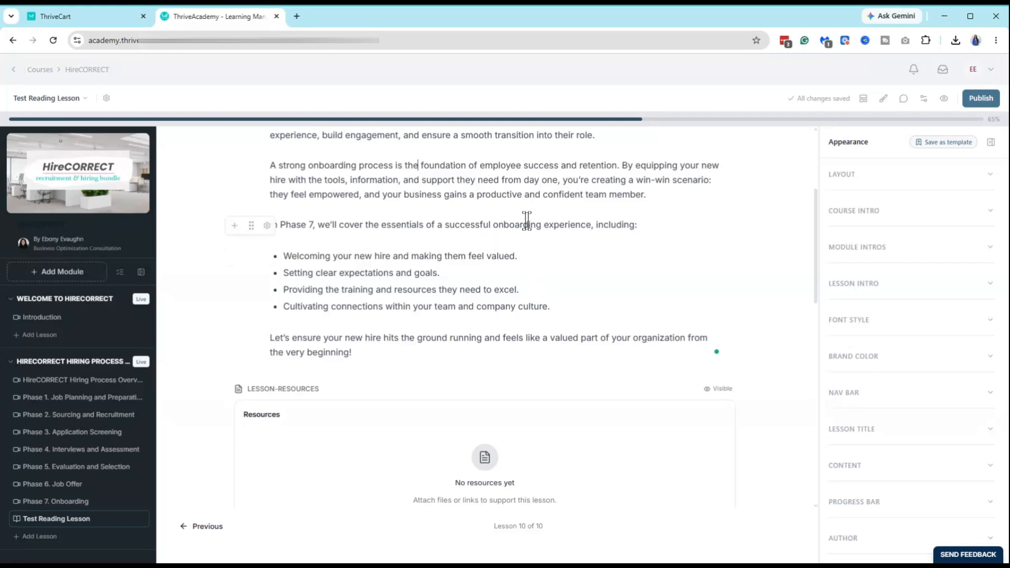
scroll(580, 333, down, 2)
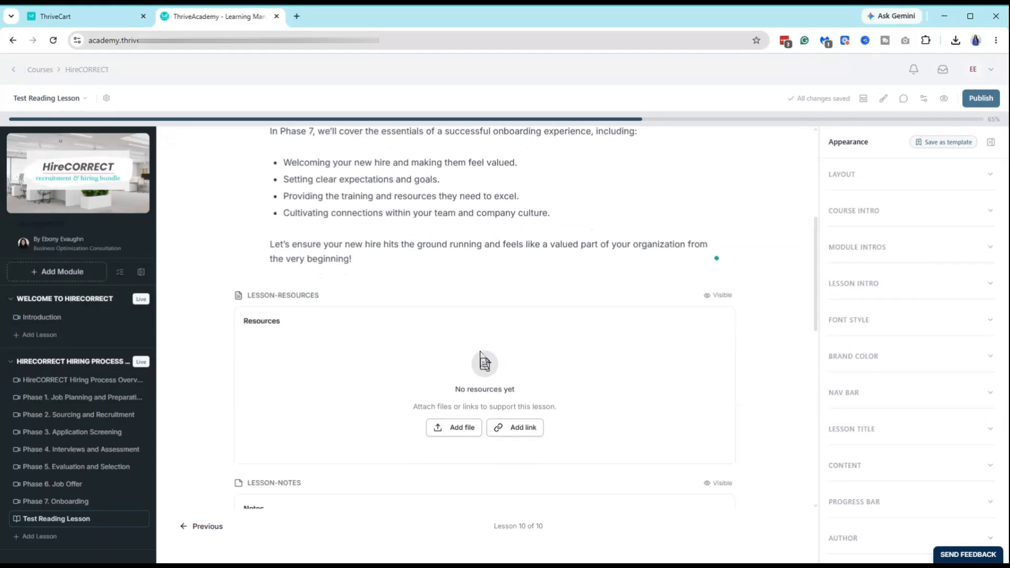
Hide the lesson discussion section of the Test Reading Lesson.
scroll(463, 289, down, 3)
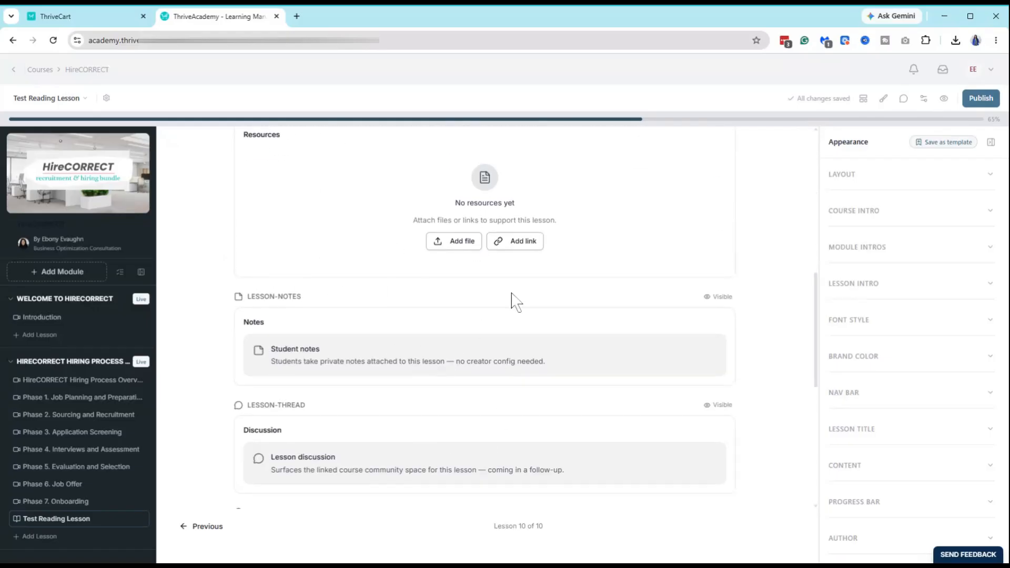
scroll(421, 458, down, 2)
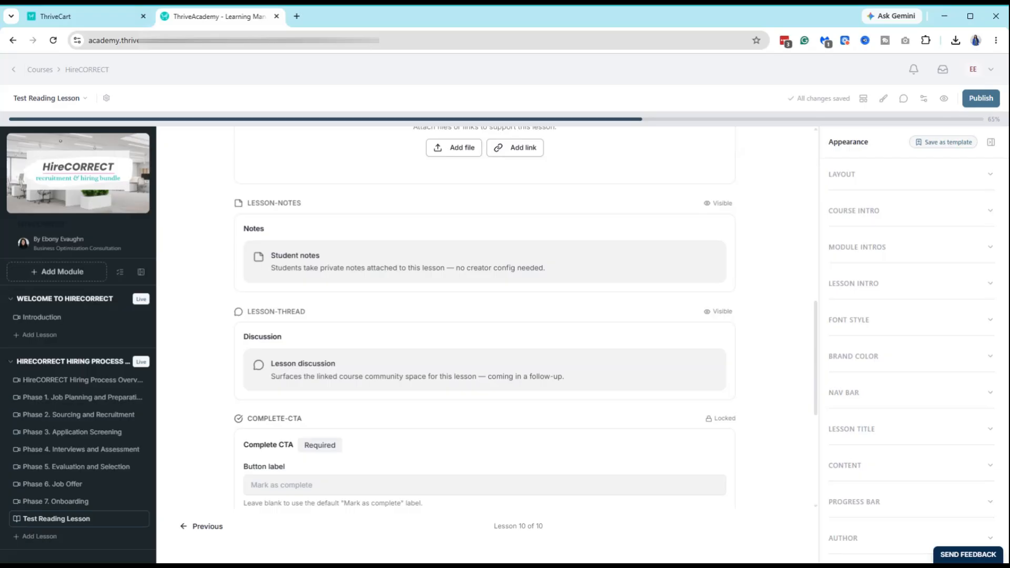
scroll(485, 293, down, 2)
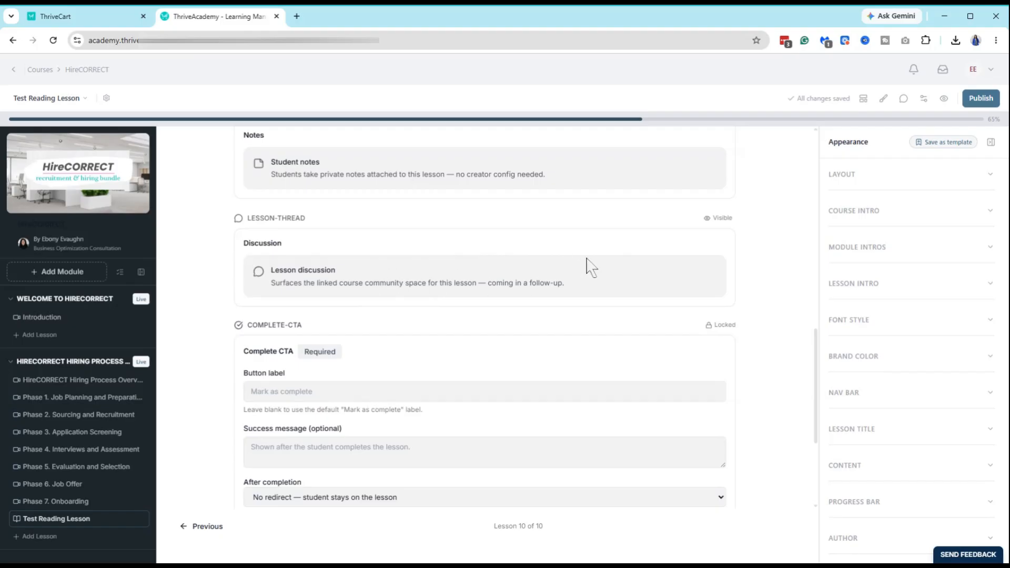
click(717, 219)
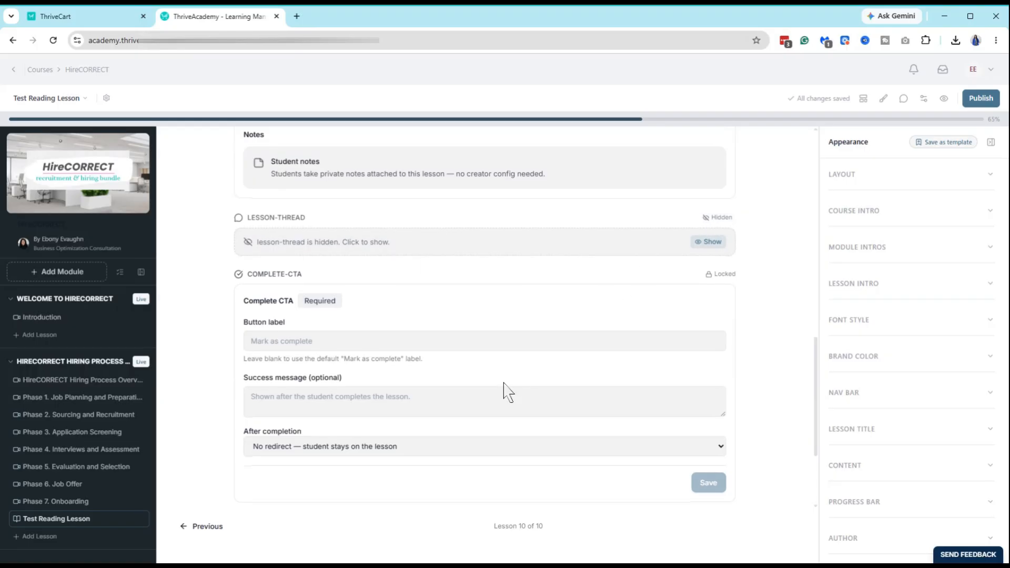
scroll(505, 392, down, 3)
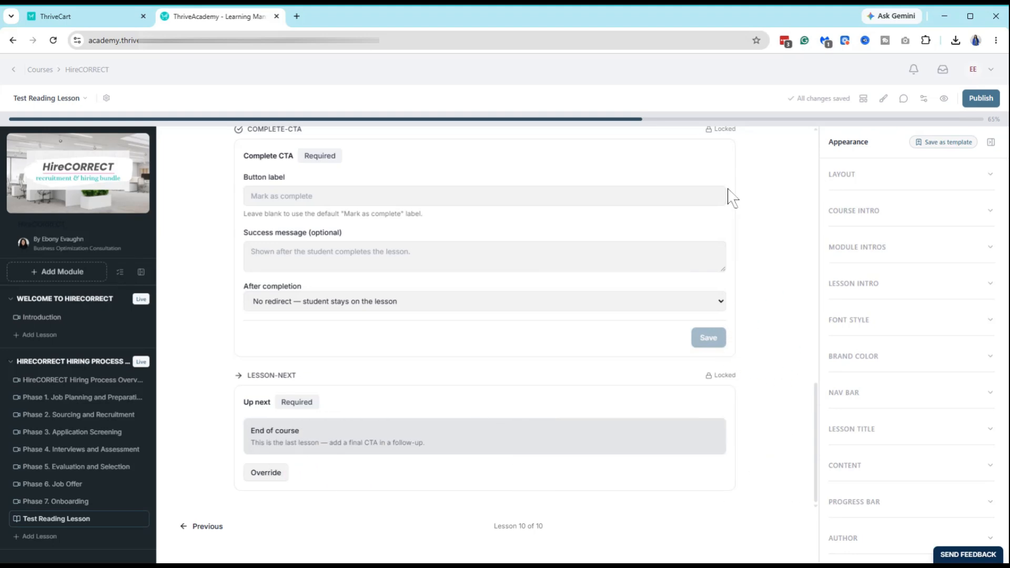
From the publish checklist's product-mapping fix, open the course settings and upload HireCORRECT (1).png to the Course Banners folder as the course banner.
click(106, 98)
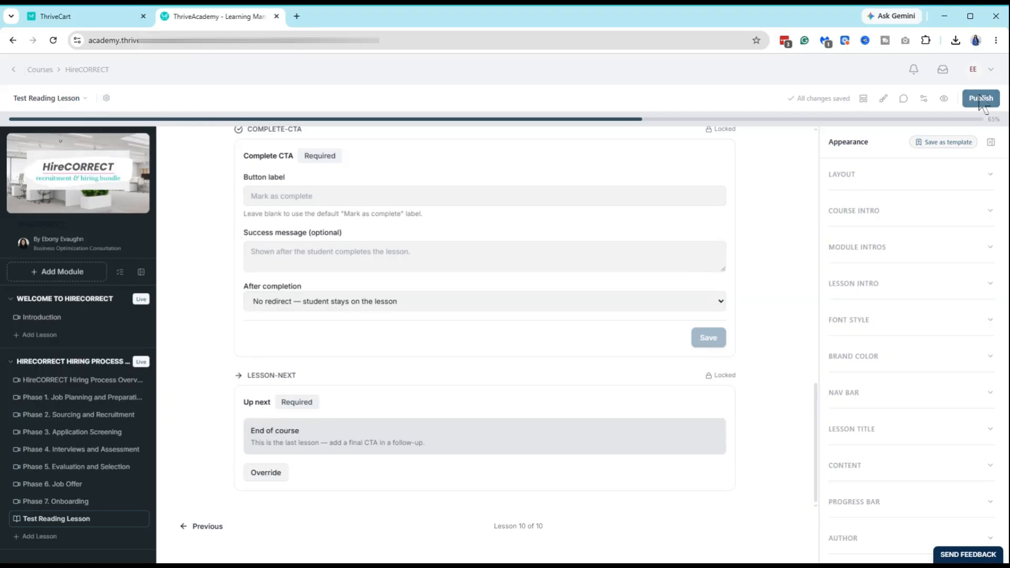
click(973, 102)
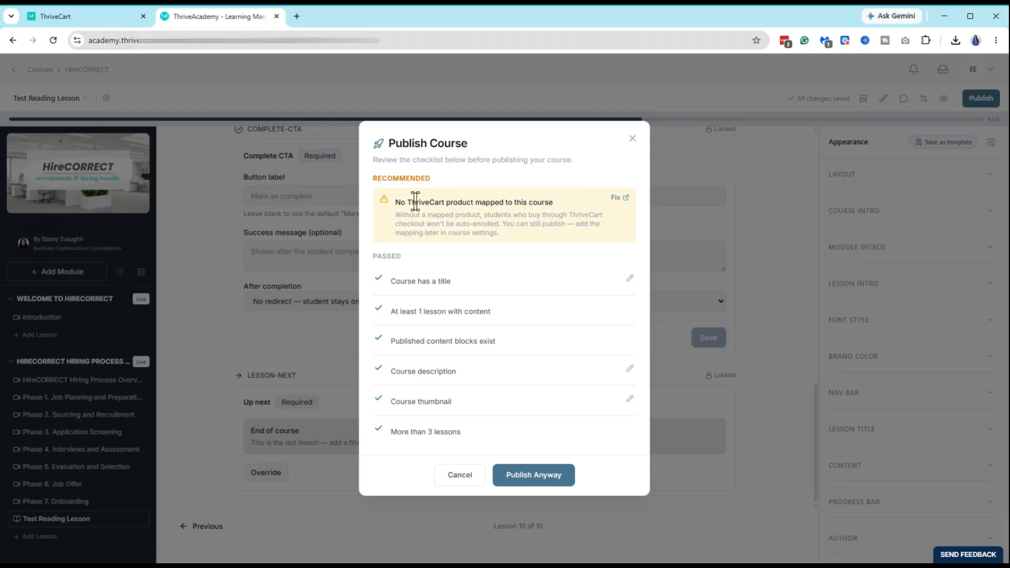
click(615, 199)
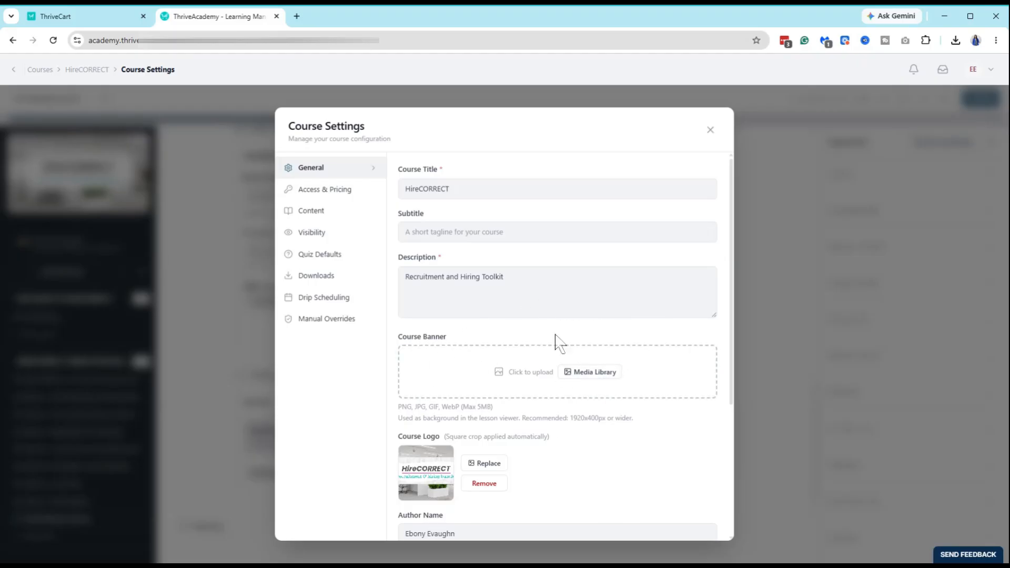
click(602, 375)
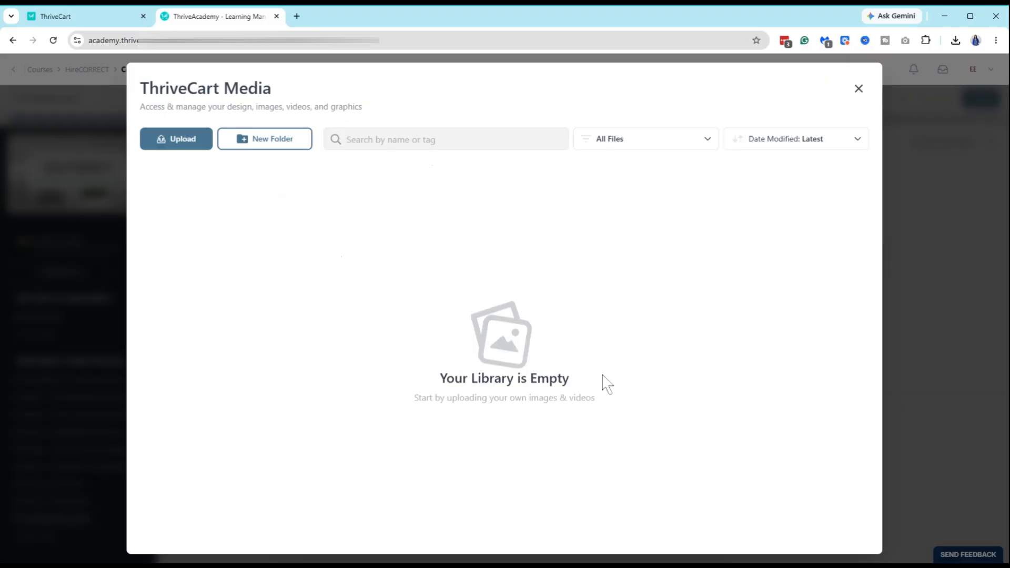
click(182, 179)
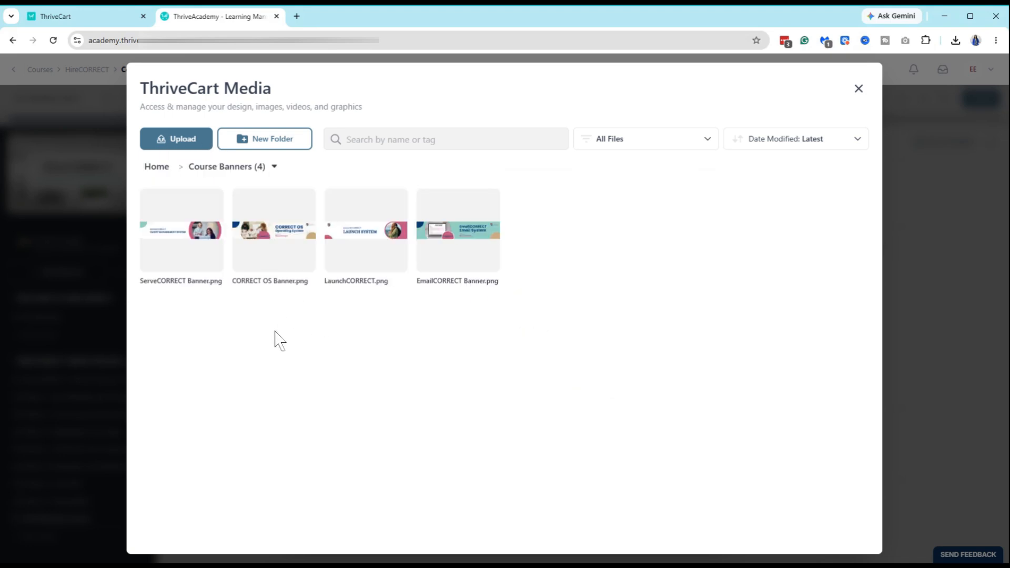
click(186, 147)
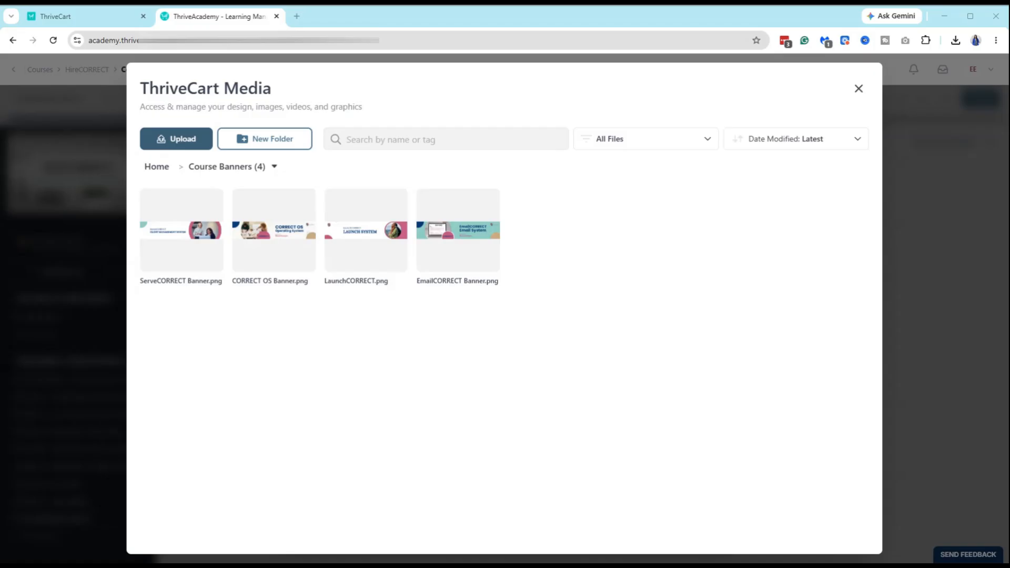
click(489, 262)
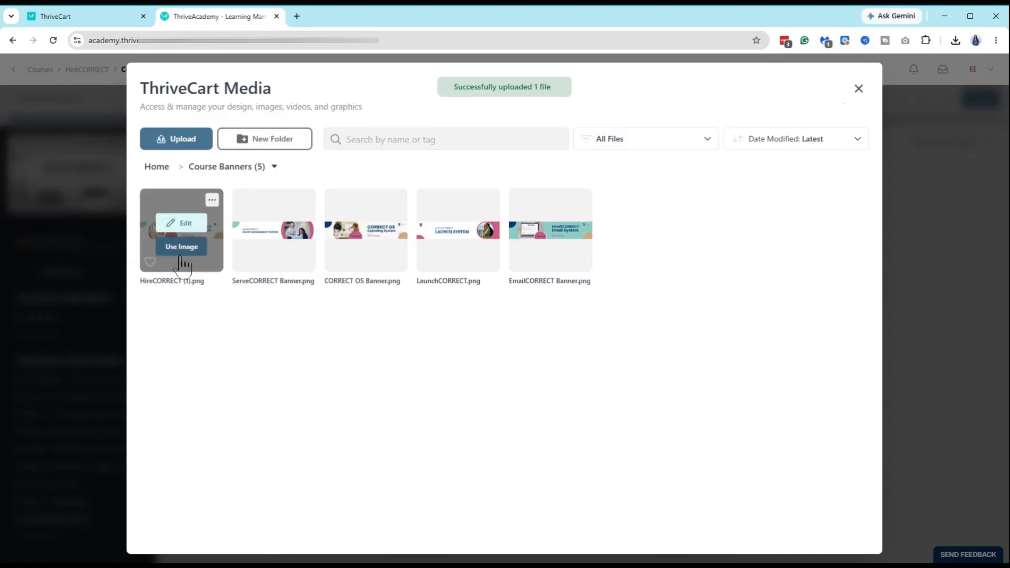
click(179, 247)
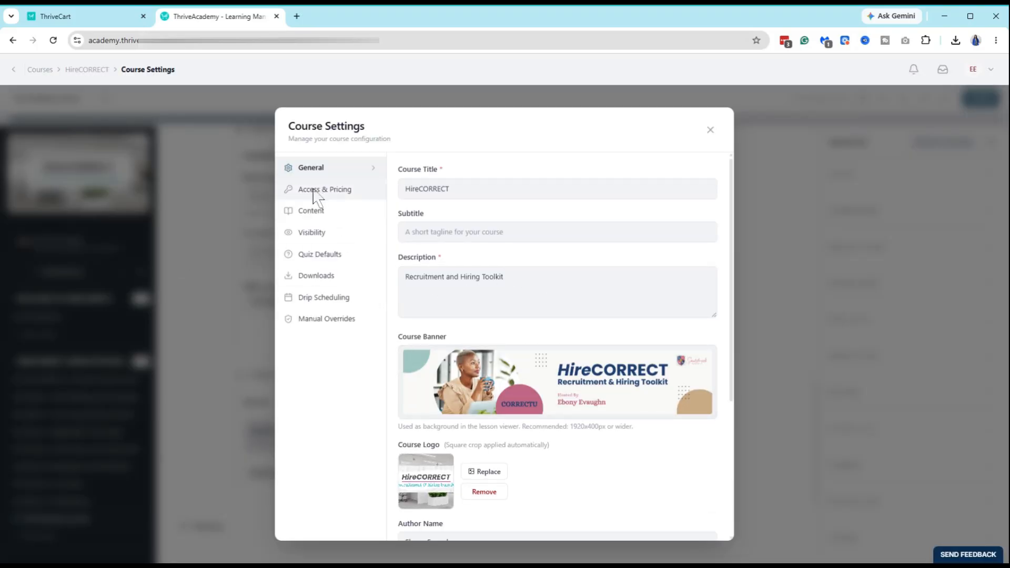
Start linking a product in the course's access and pricing settings and choose HireCORRECT as the ThriveCart product.
click(316, 194)
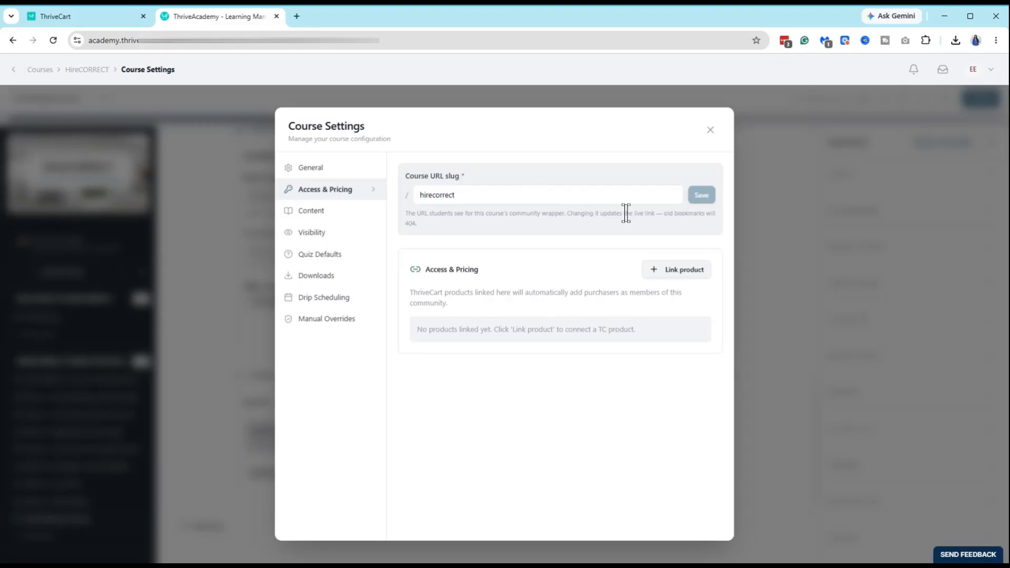
click(673, 276)
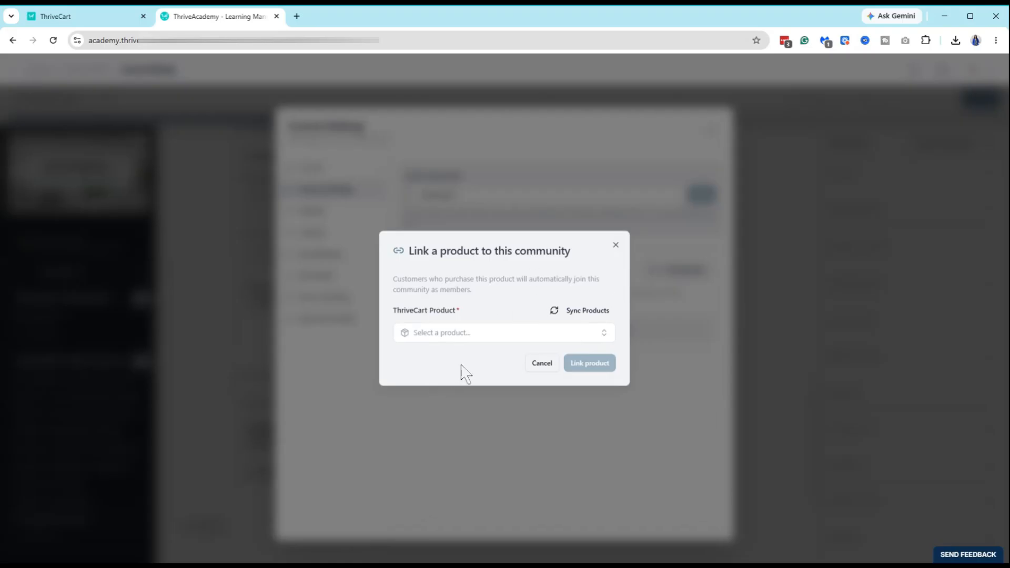
click(480, 338)
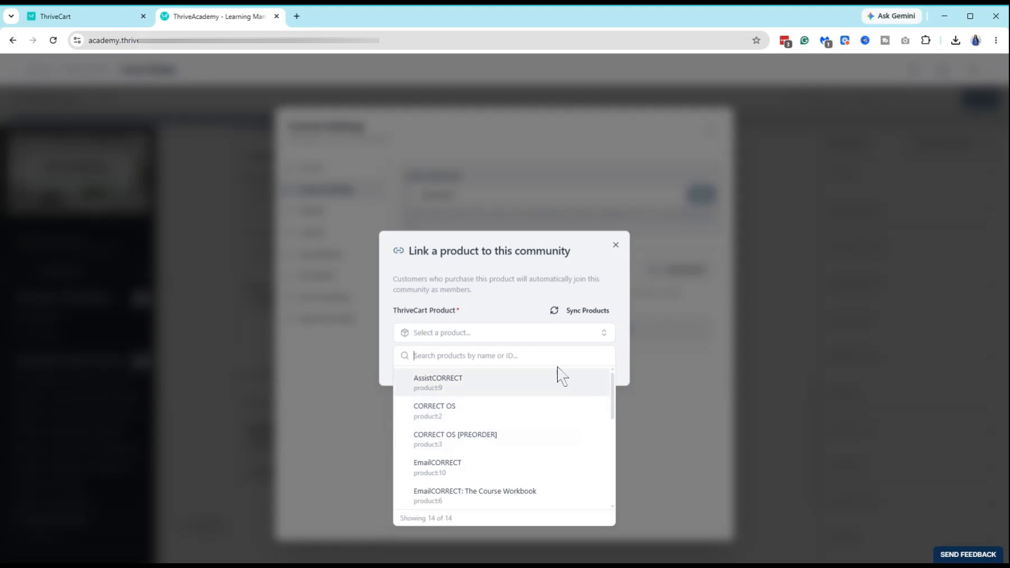
text(hire)
click(521, 392)
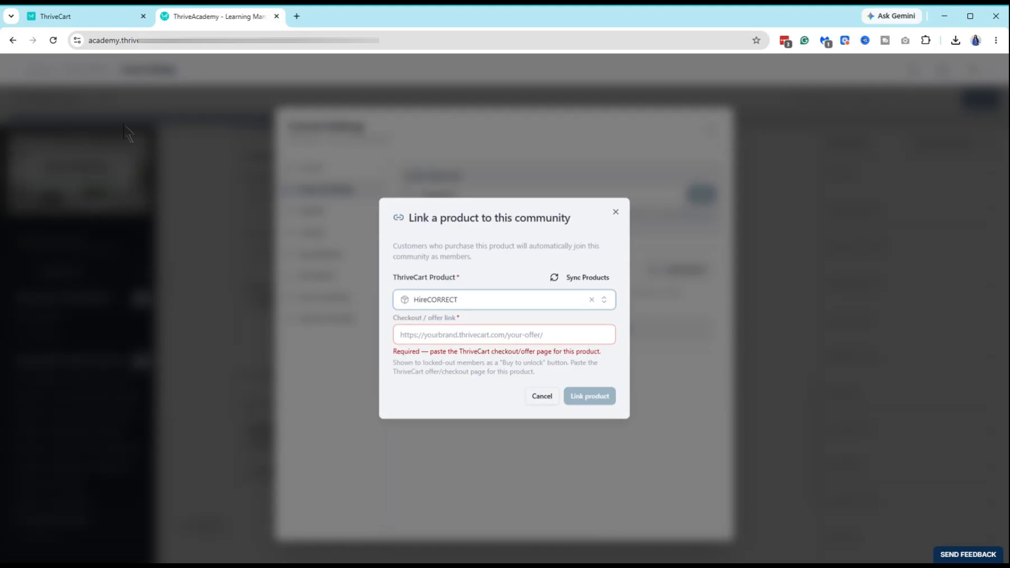
click(85, 18)
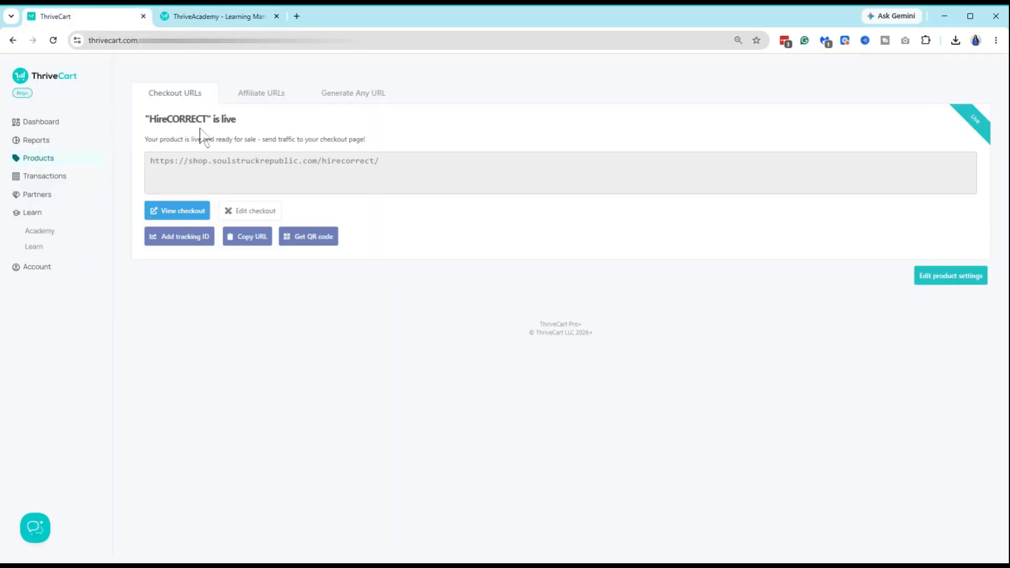
click(230, 163)
key(ctrl+c)
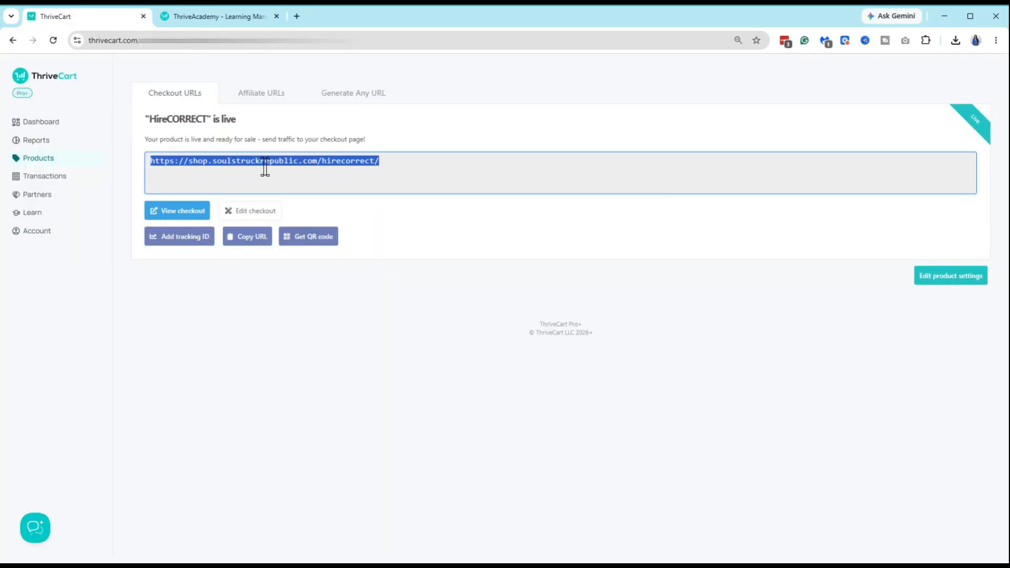
click(220, 19)
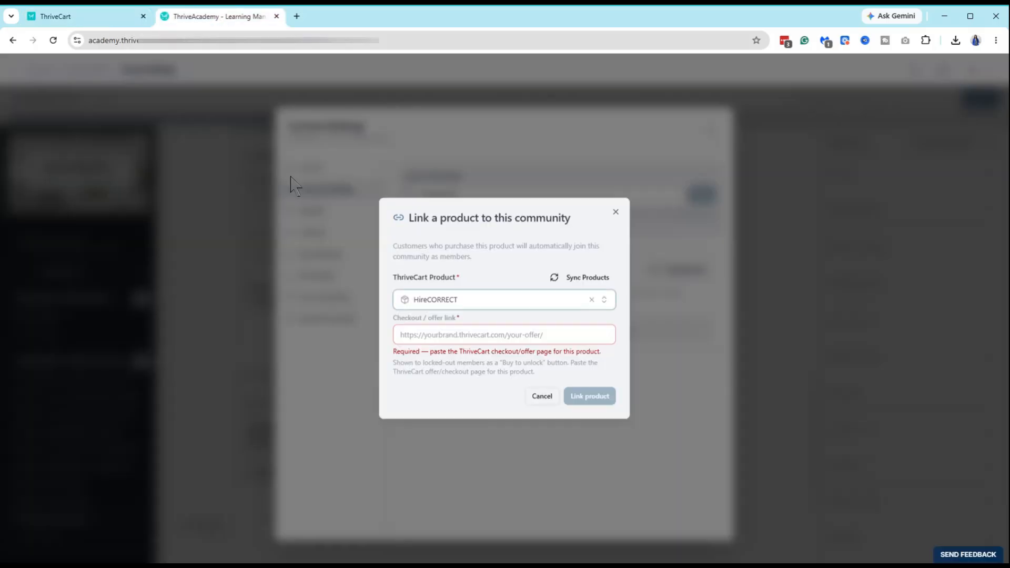
click(461, 334)
key(ctrl+v)
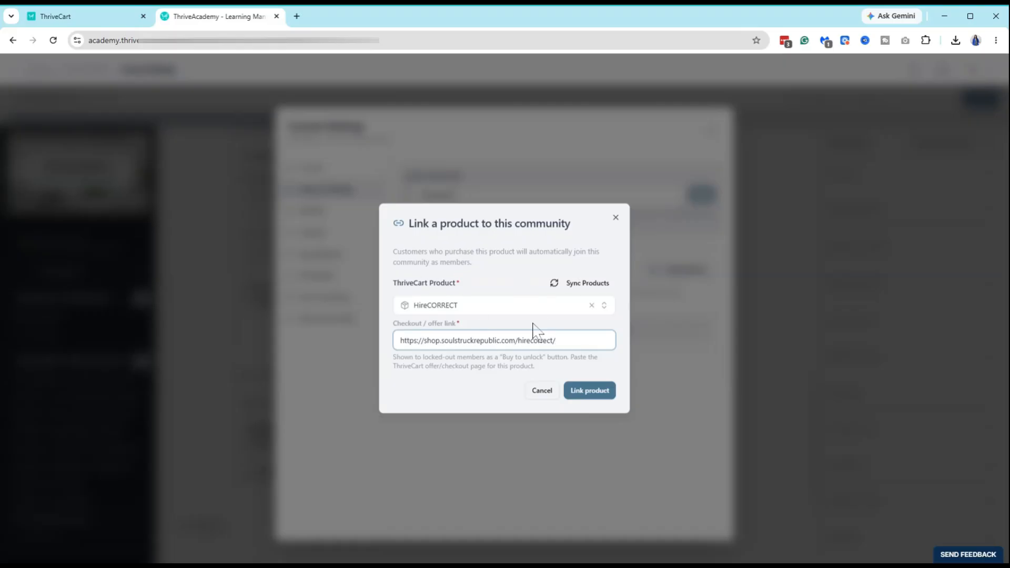
click(594, 397)
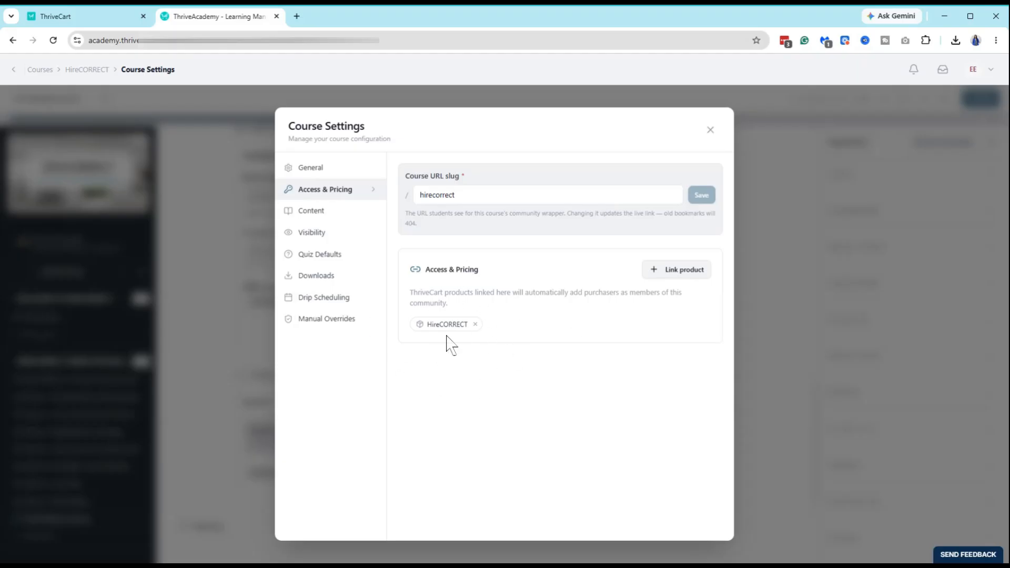
Review the course's content, visibility, quiz default, download and drip scheduling settings, and close the course settings.
click(309, 216)
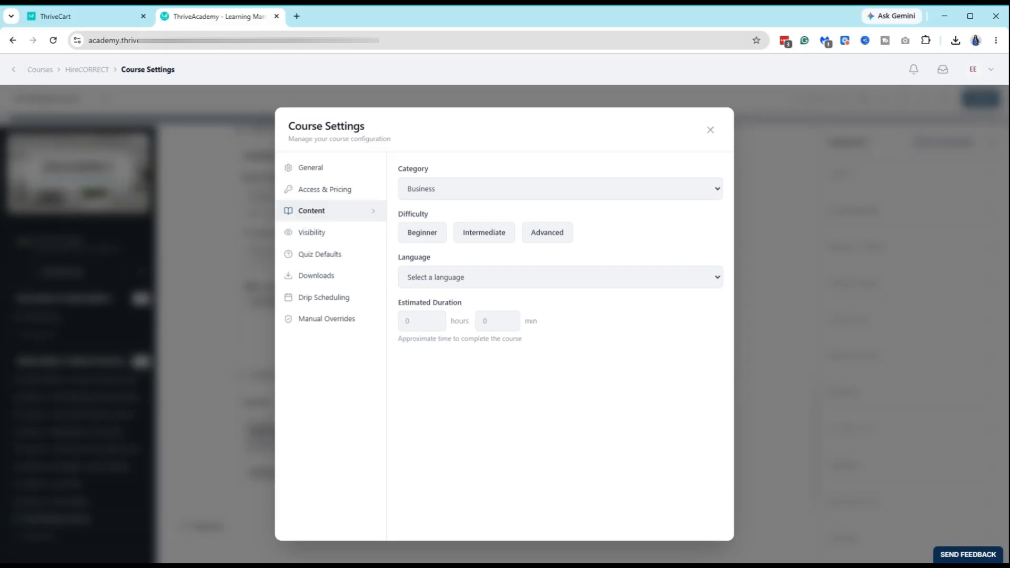
click(315, 235)
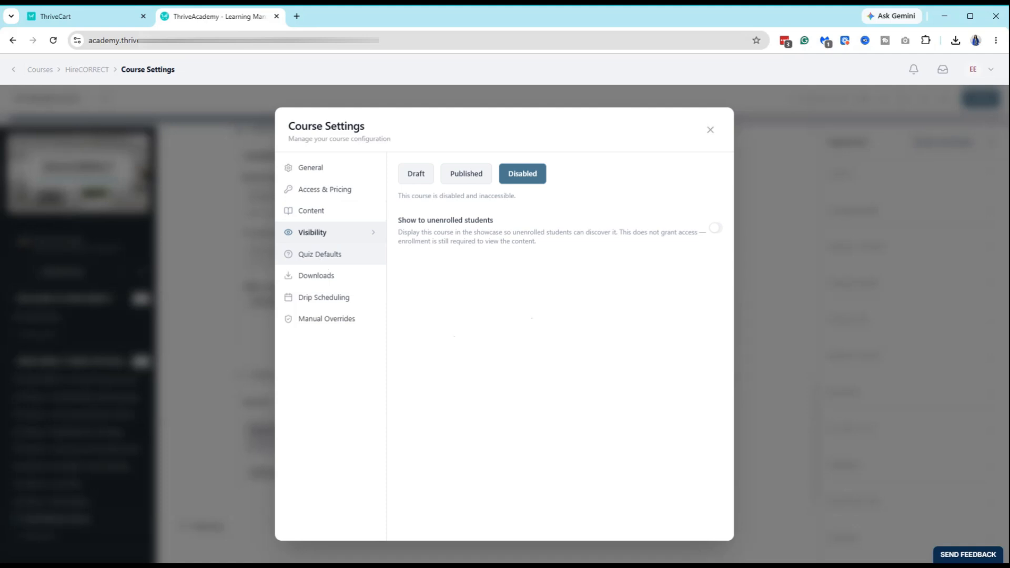
click(319, 257)
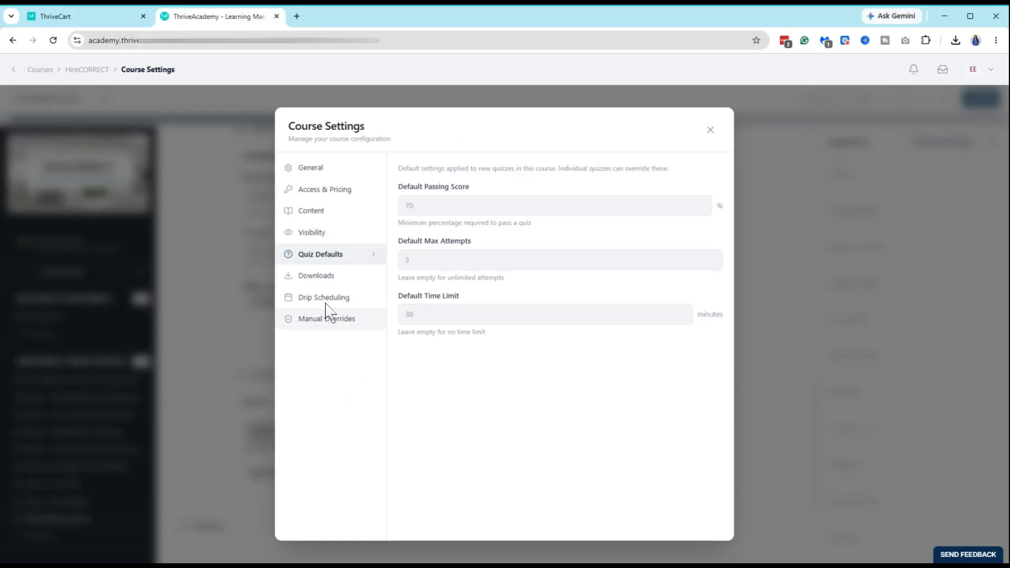
click(316, 276)
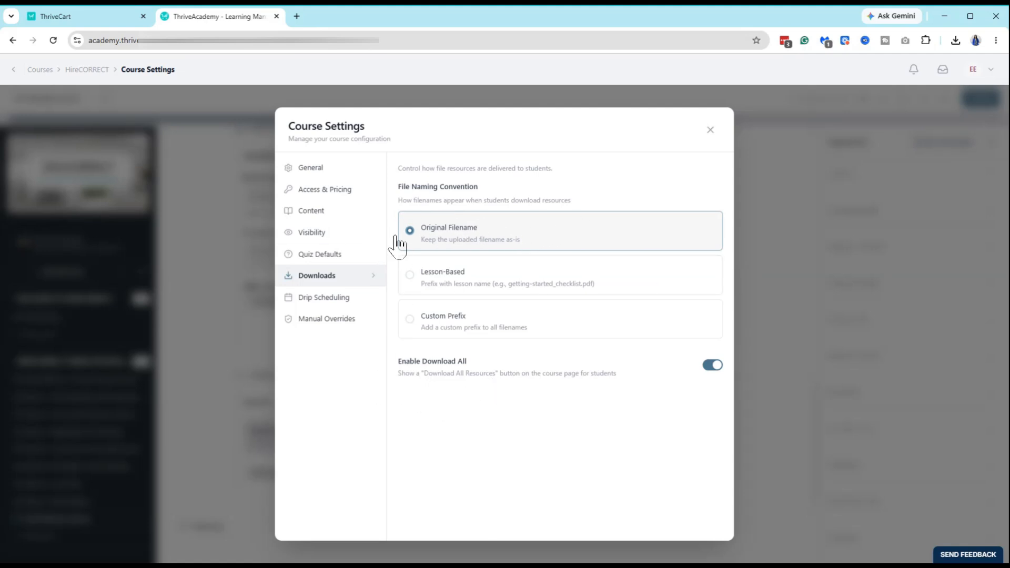
click(318, 300)
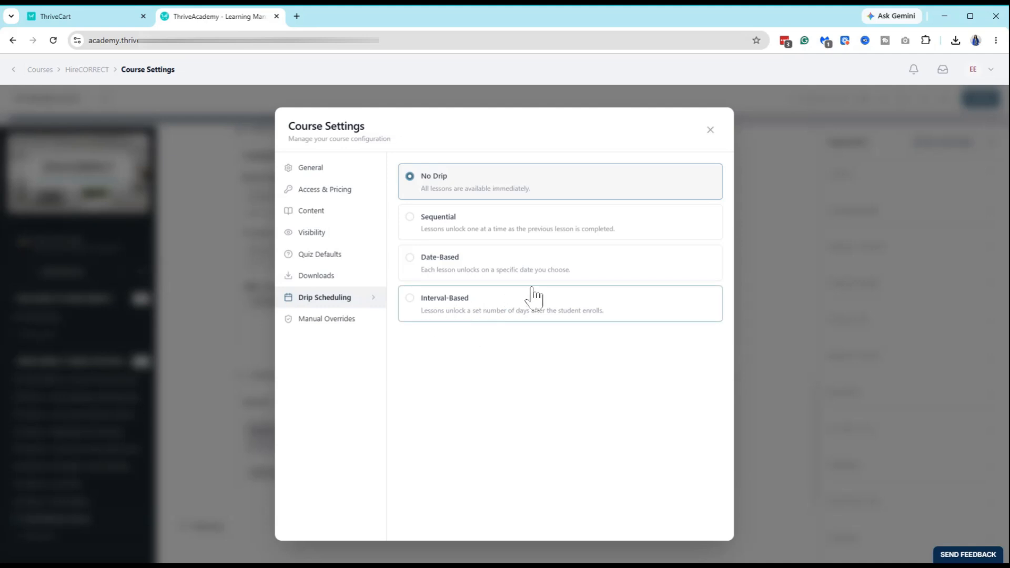
click(711, 130)
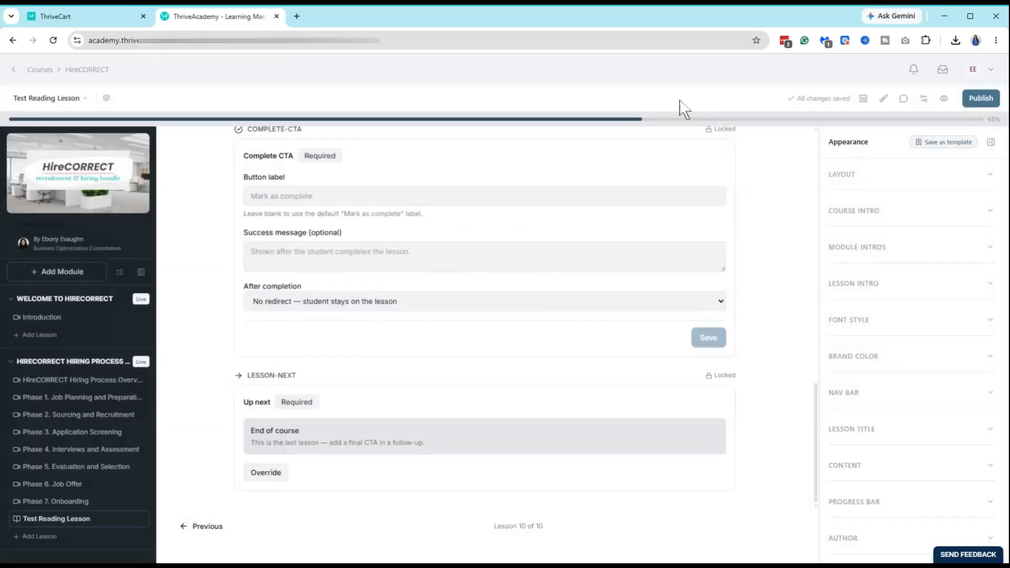
Publish the HireCORRECT course and return to the list of all courses to check its entry.
click(981, 98)
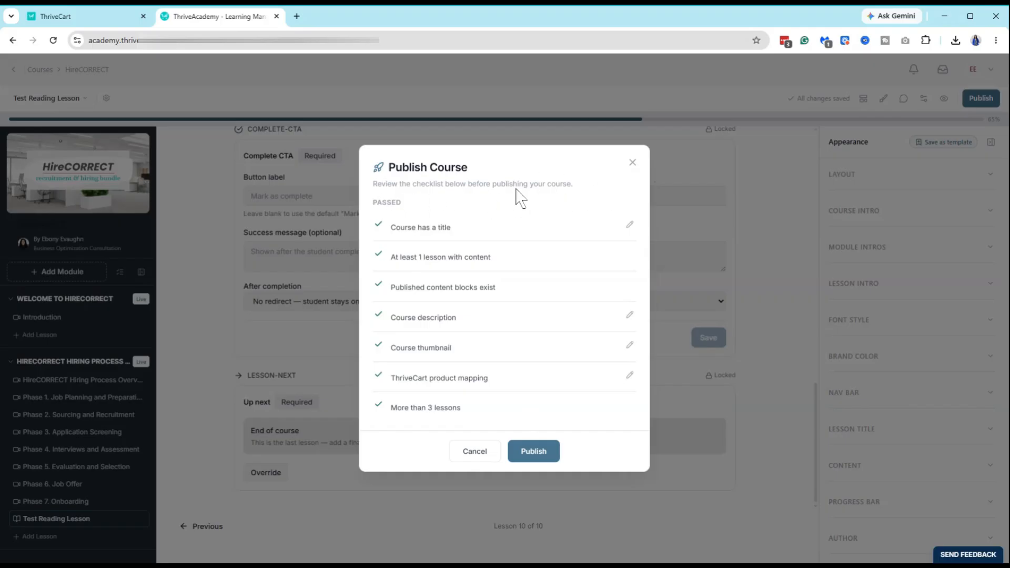
click(533, 452)
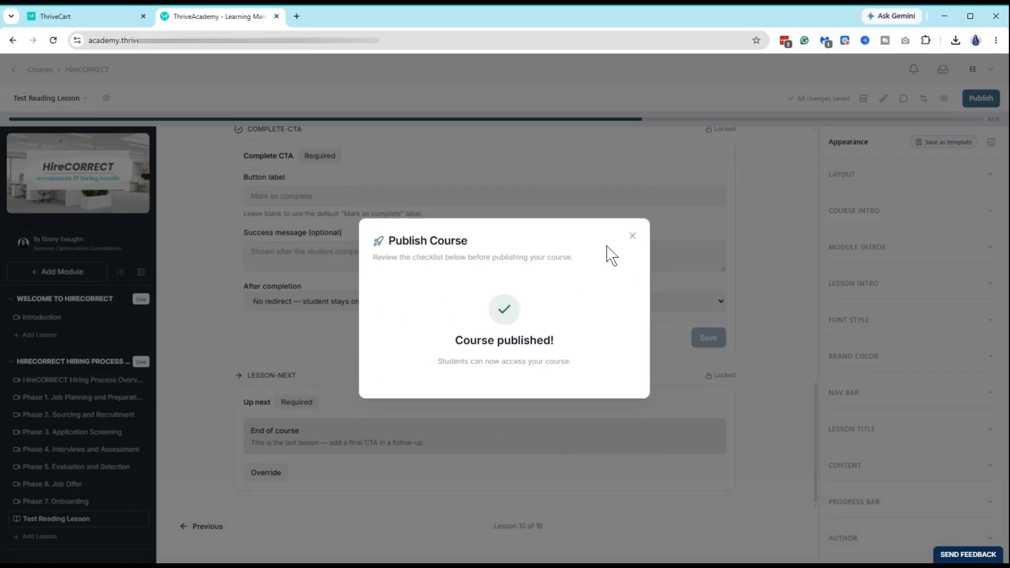
click(633, 236)
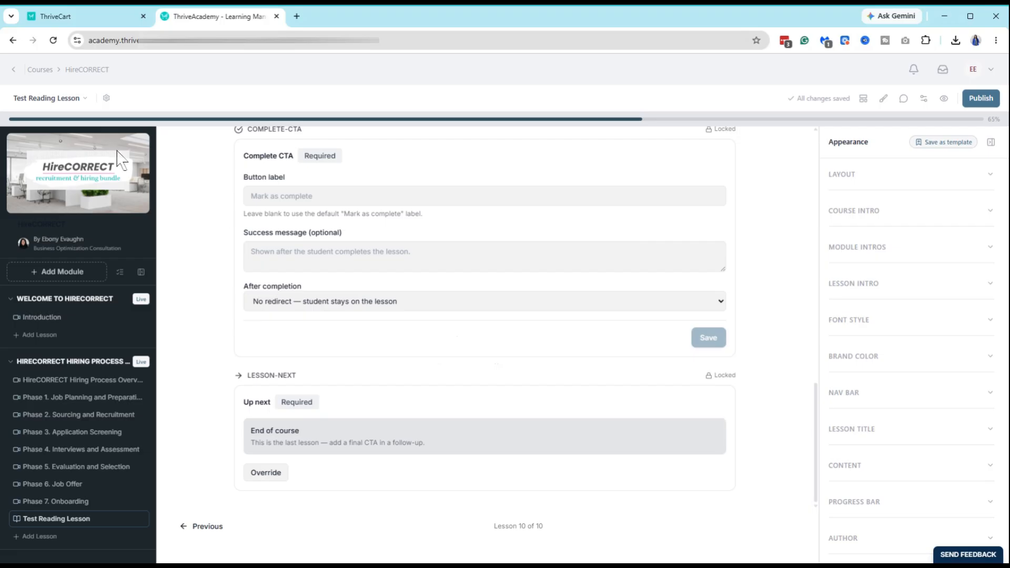
click(40, 70)
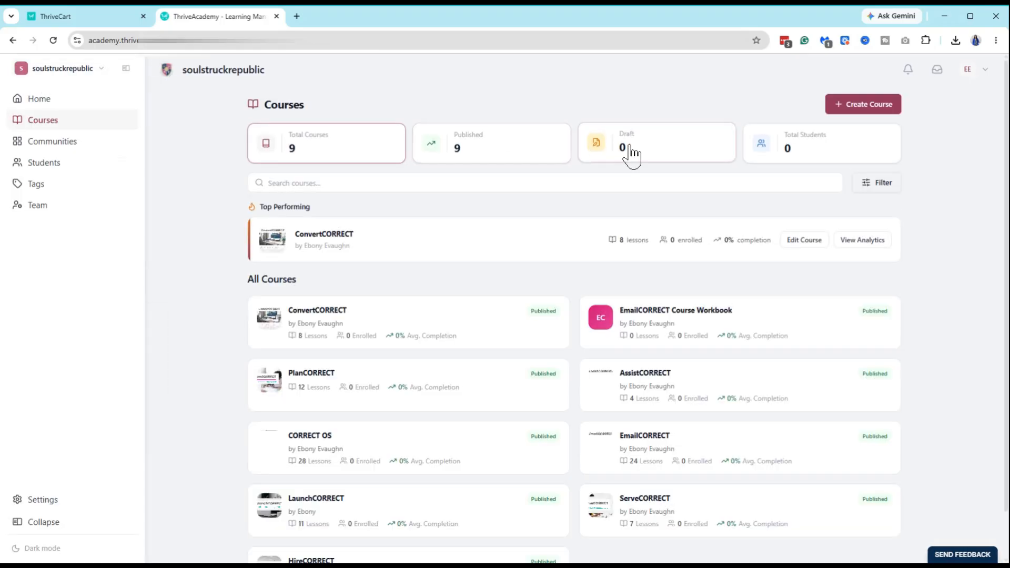
scroll(198, 342, down, 1)
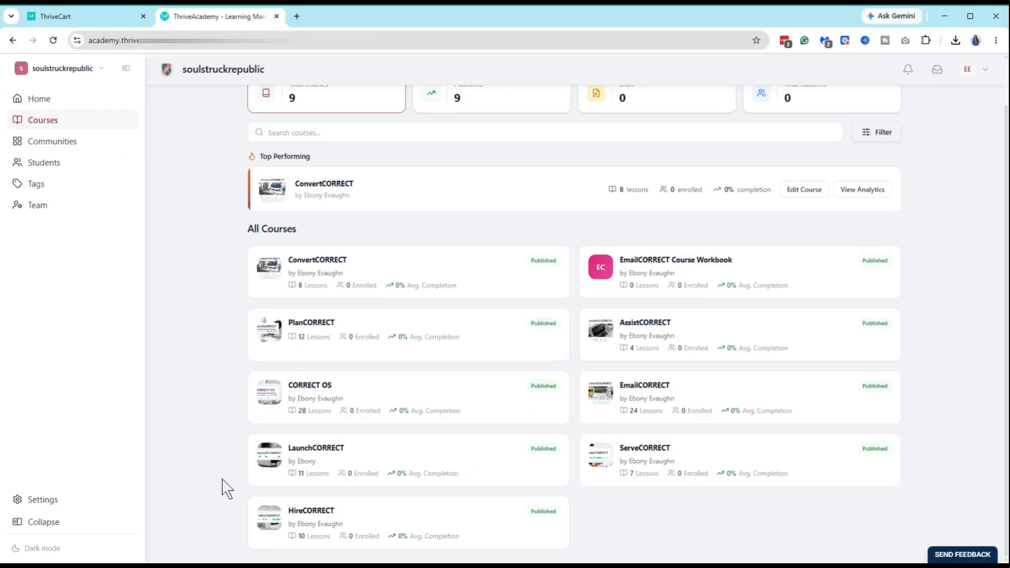
scroll(247, 474, up, 1)
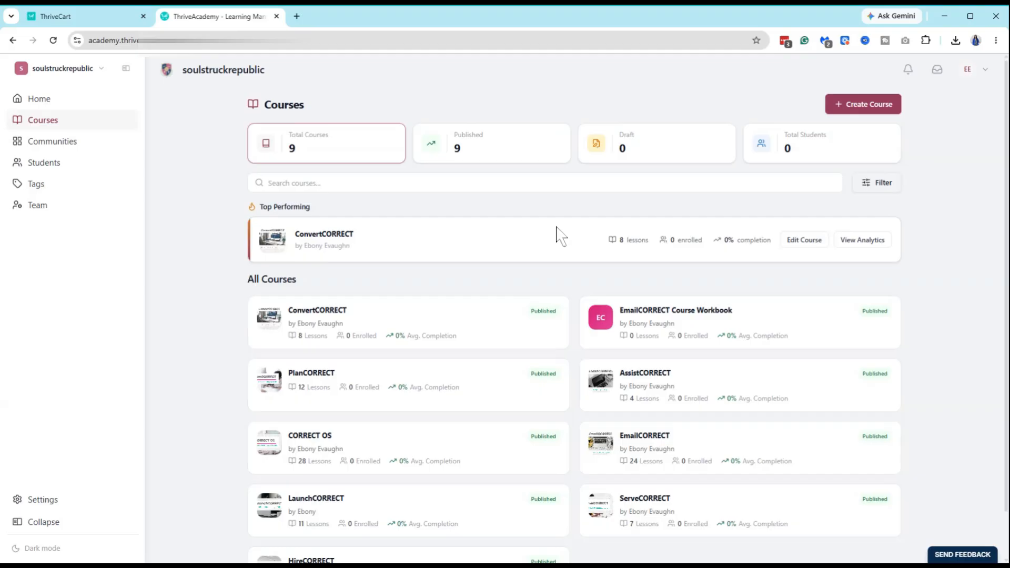
scroll(504, 248, down, 1)
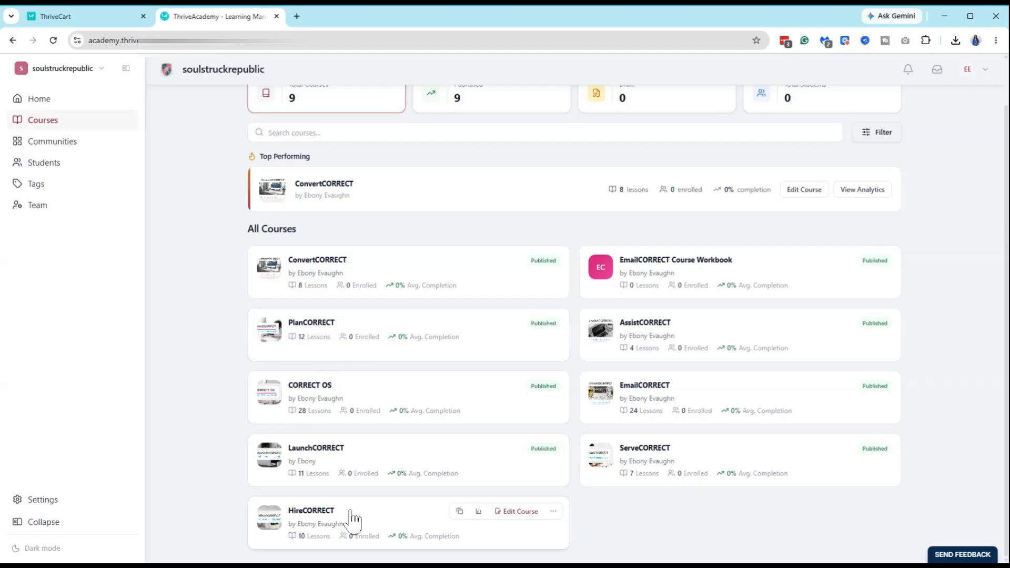
Filter the list of all courses so that only the archived ones are shown.
scroll(383, 496, up, 1)
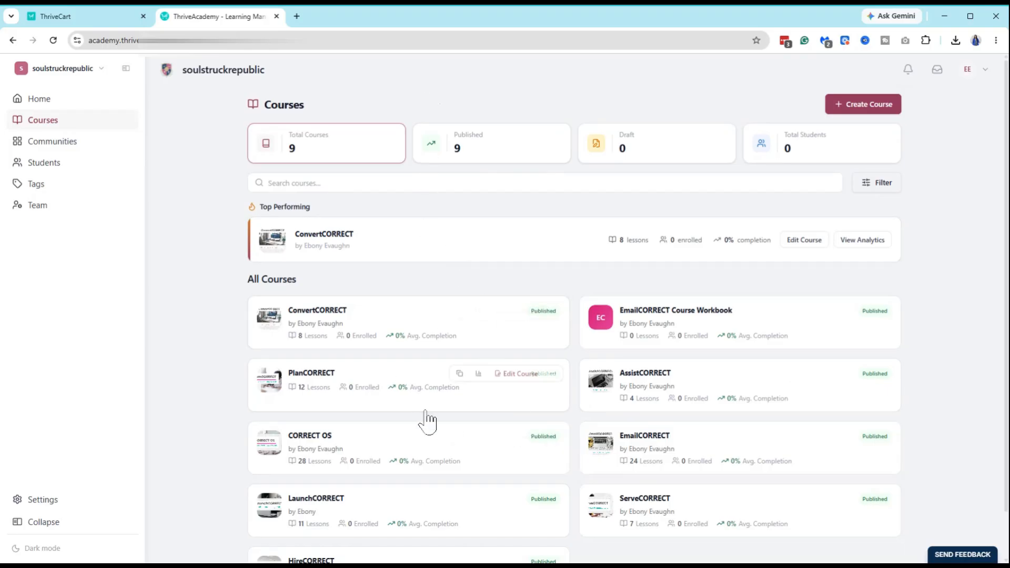
scroll(421, 332, down, 1)
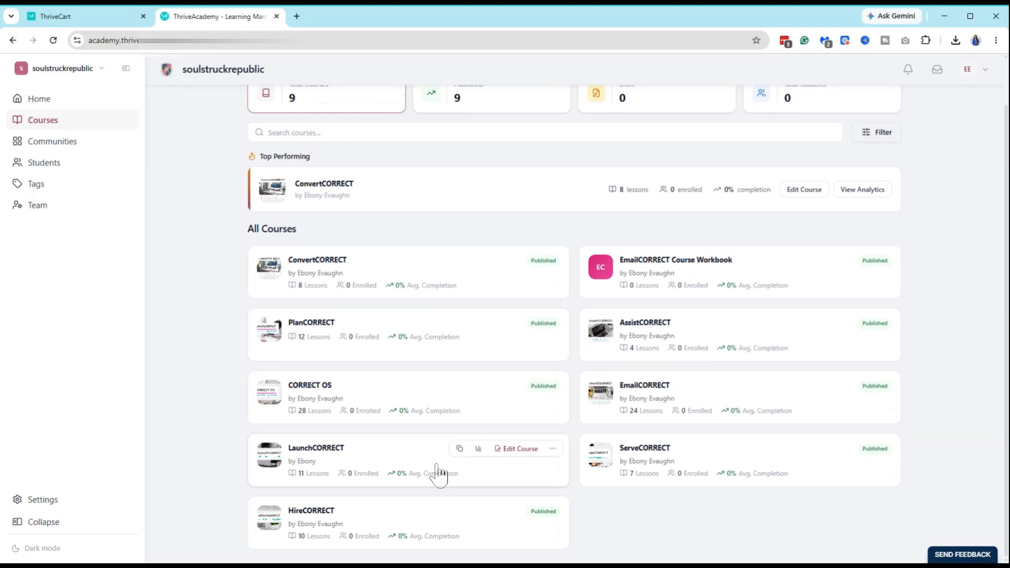
scroll(628, 150, up, 1)
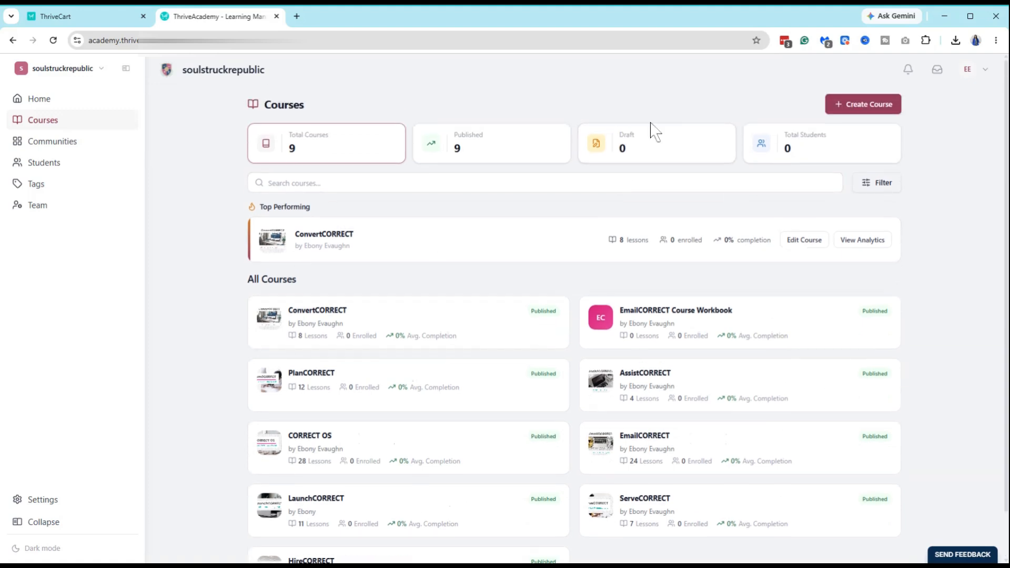
click(878, 185)
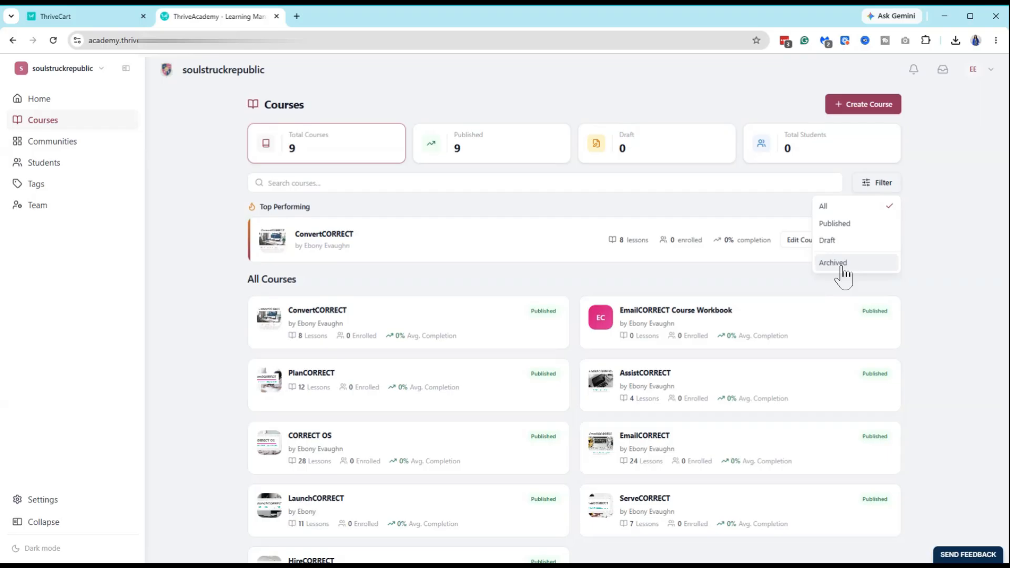
click(877, 195)
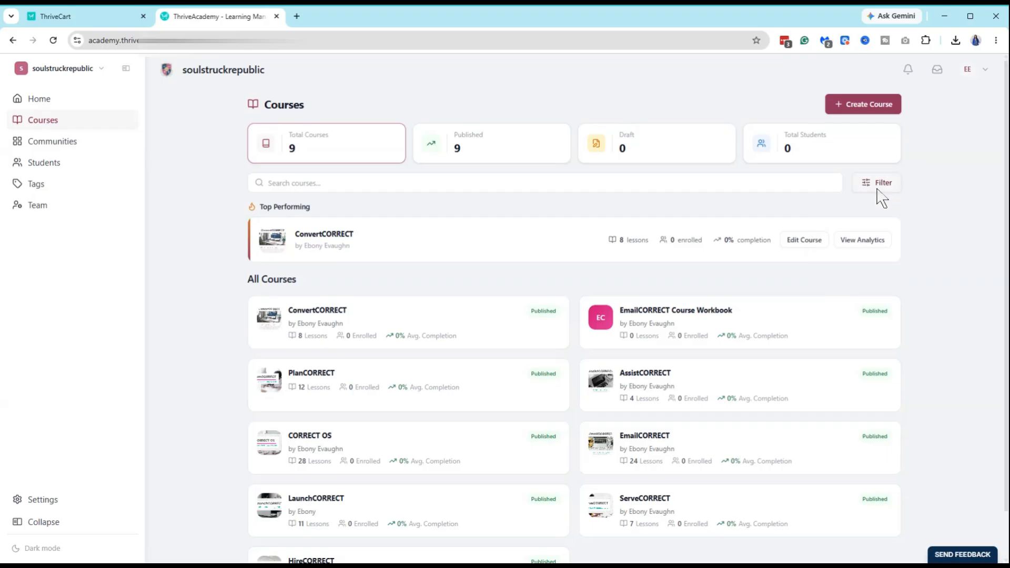
click(877, 190)
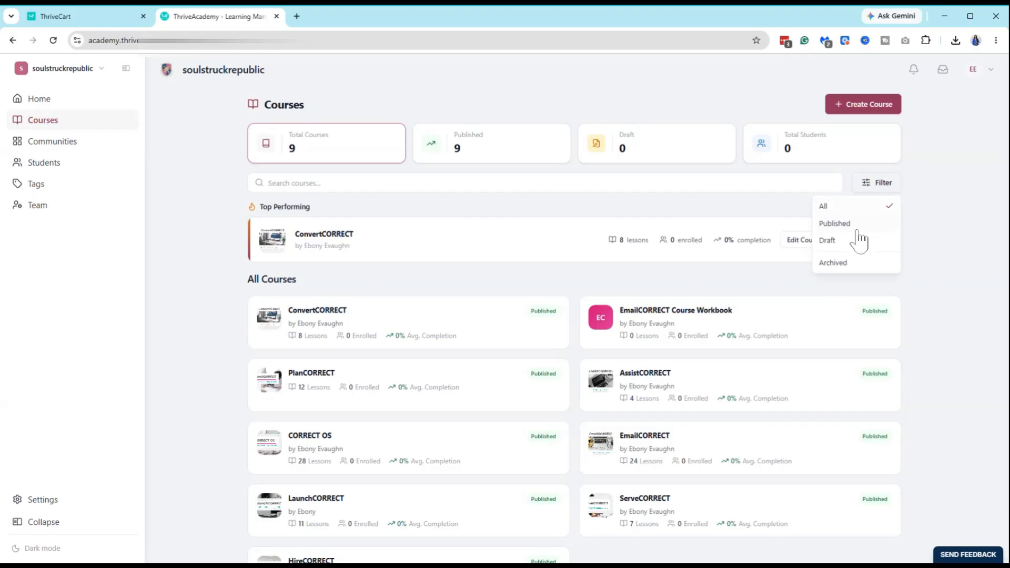
click(833, 263)
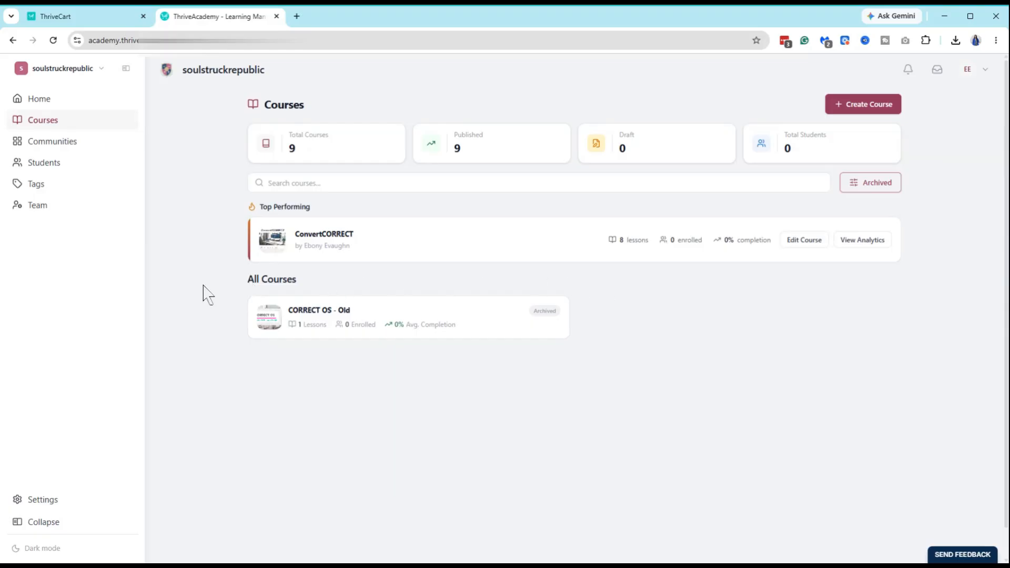
mouse_move(493, 331)
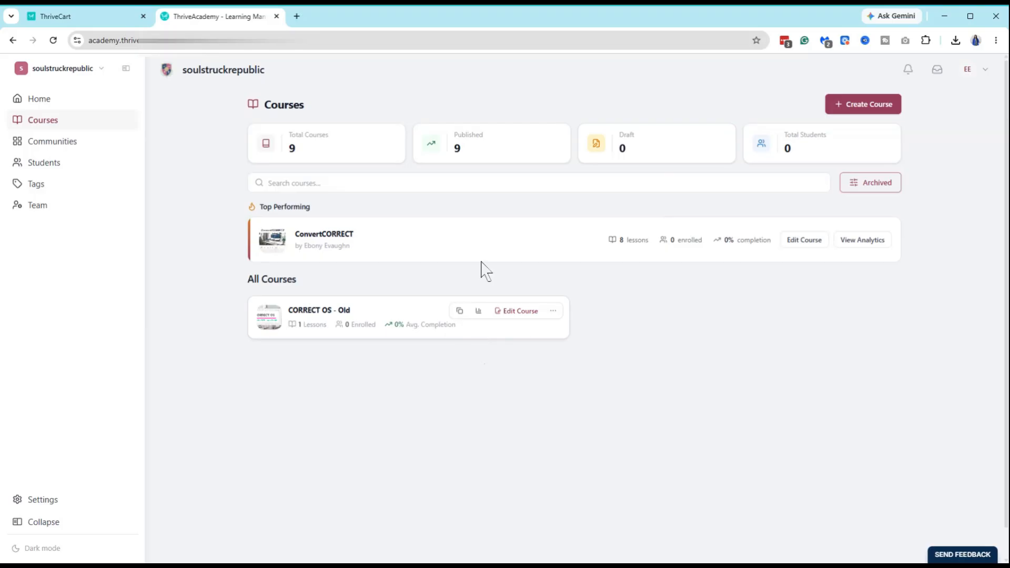